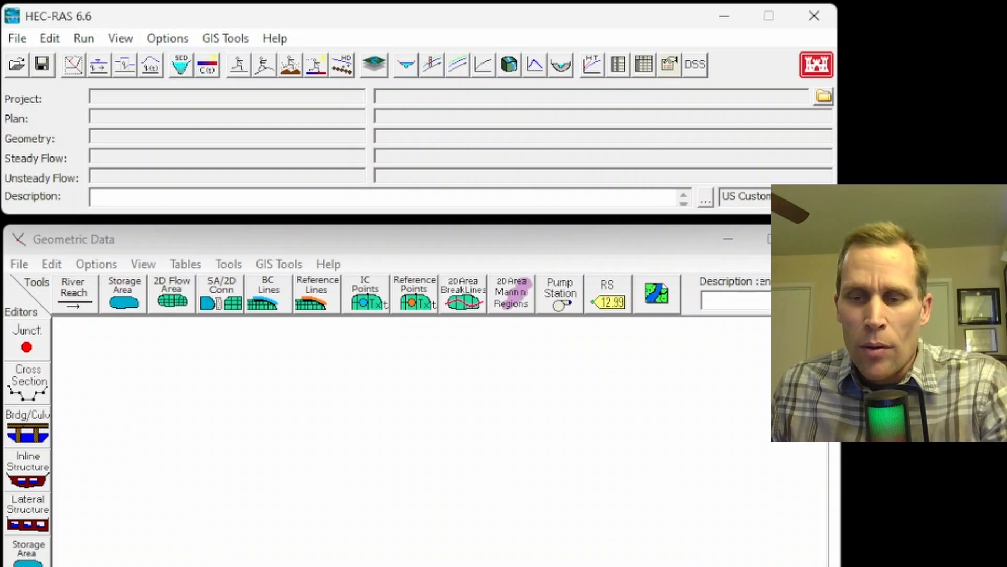
Read the exercise question about the 450-foot encroachment in the Notepad++ note, and return to HEC-RAS.
click(472, 566)
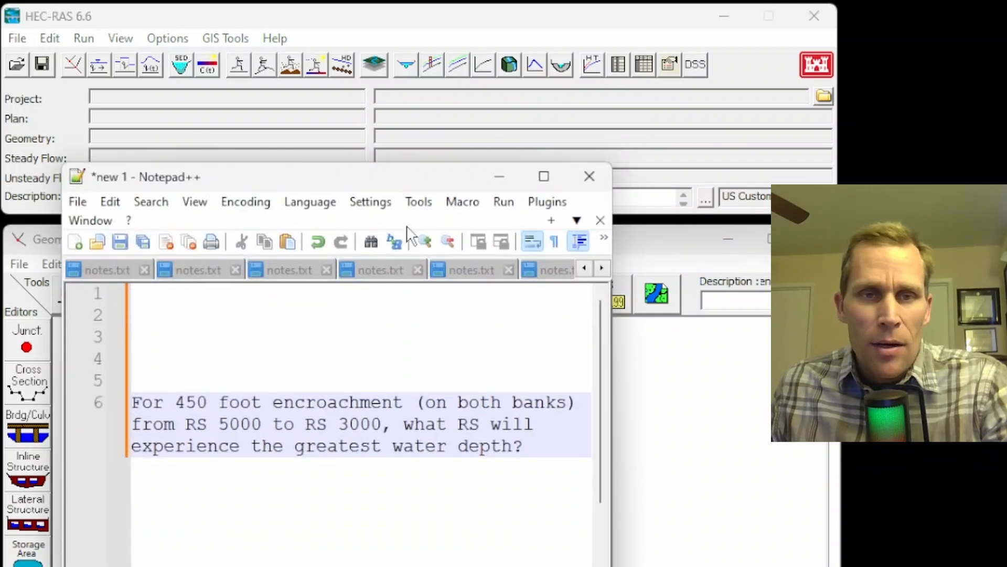
drag(403, 189, 455, 103)
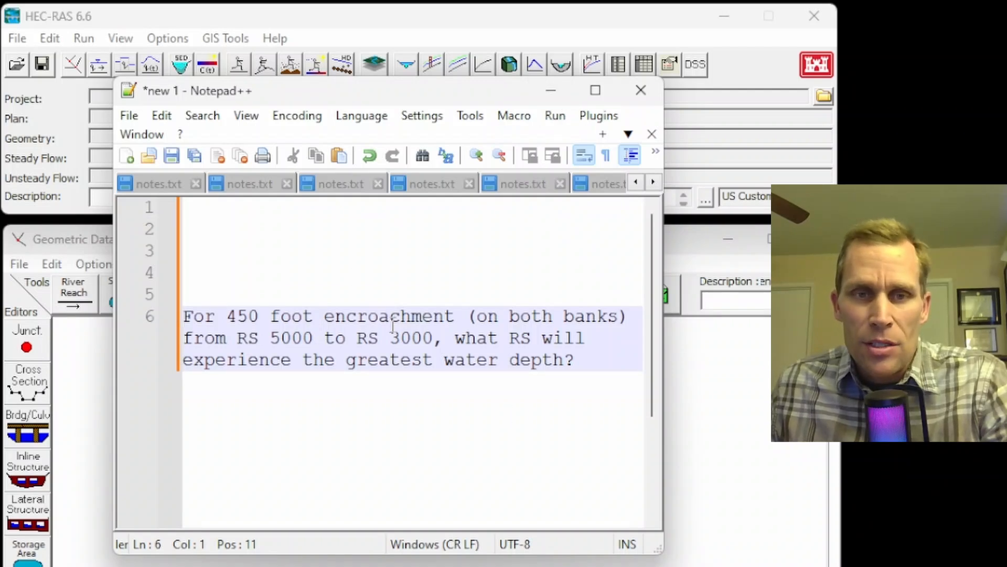
click(552, 94)
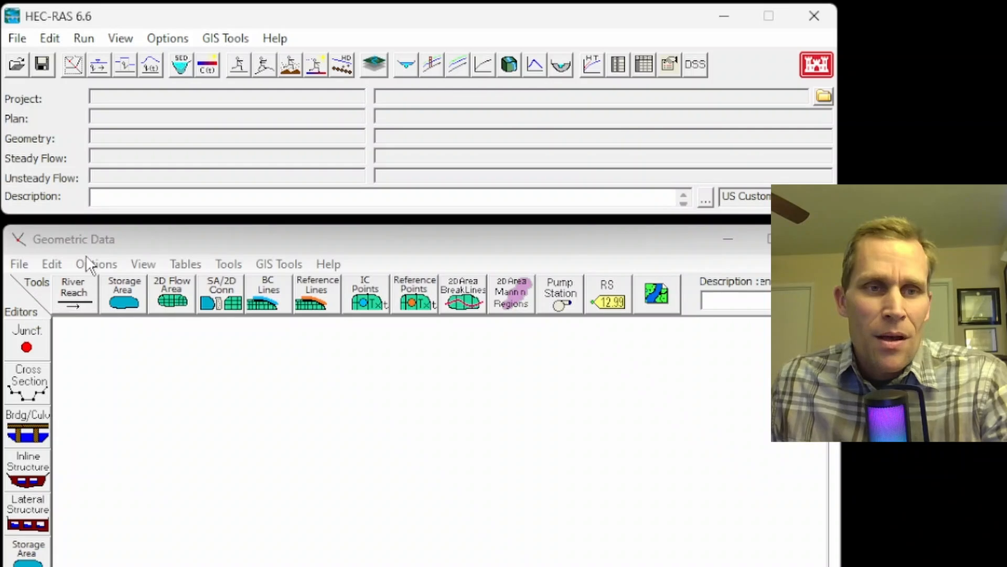
Start a new project located in the project subfolder of "16 - 1D Flow, Encroachments" under the default project folder.
click(17, 38)
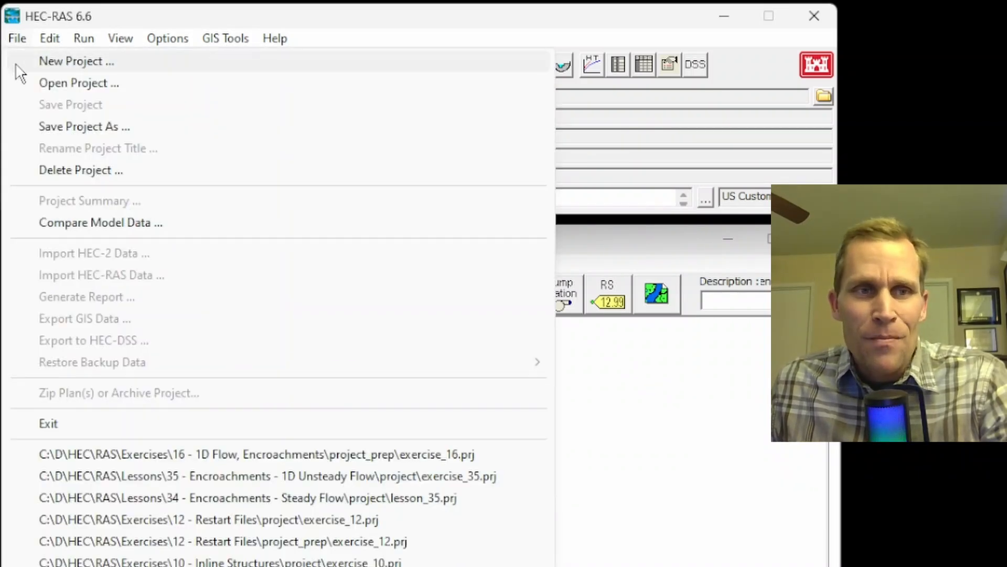
click(14, 62)
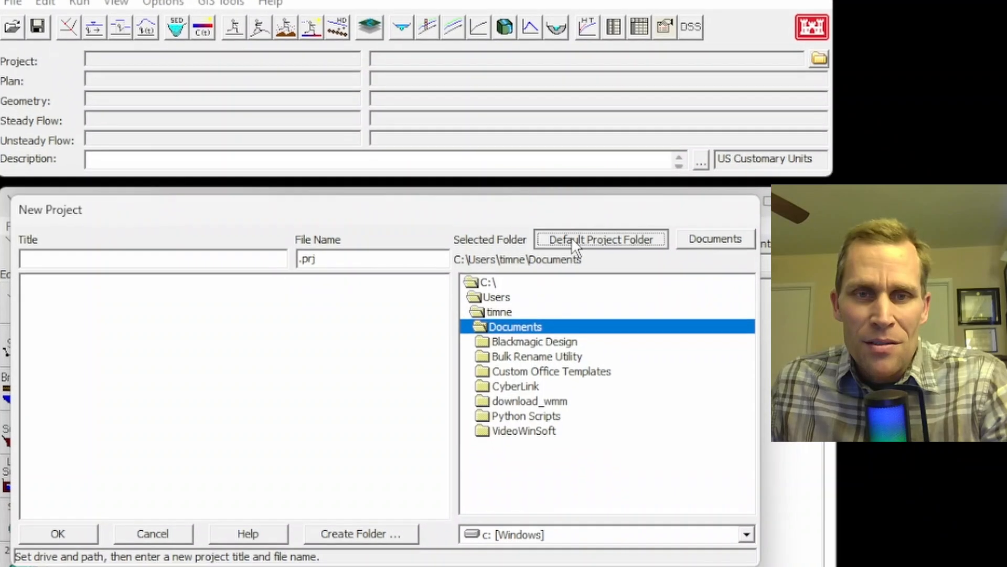
click(568, 256)
double_click(525, 361)
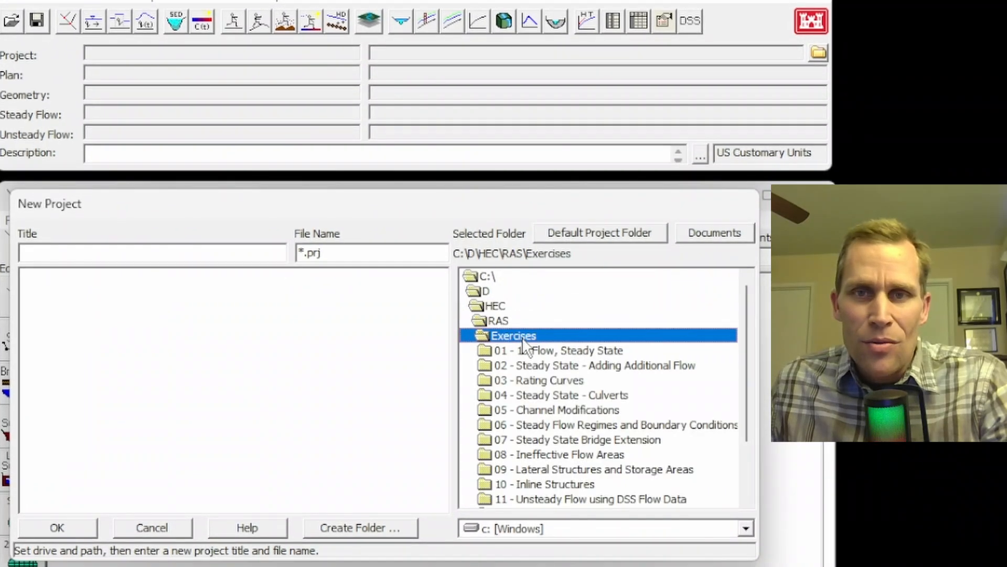
scroll(540, 399, down, 2)
double_click(554, 499)
double_click(527, 381)
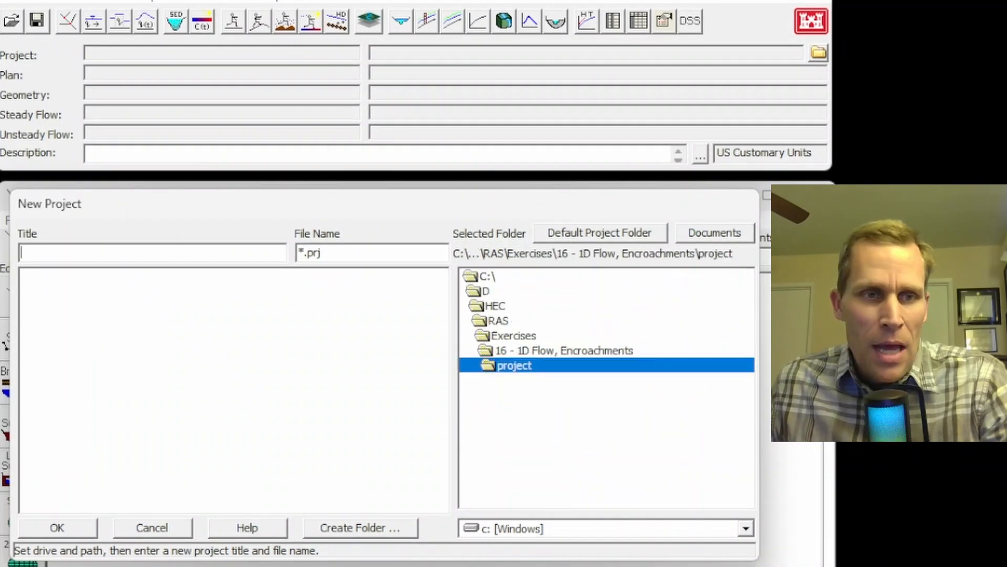
Title the new project exercise_16 with the matching file name exercise_16.prj and create it.
text(execise_16)
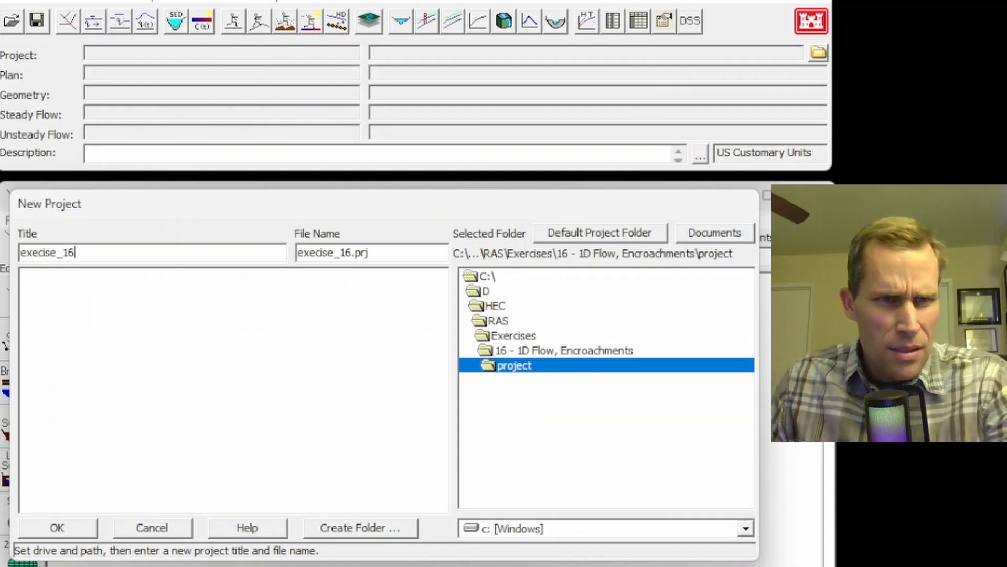
click(34, 253)
text(r)
click(64, 527)
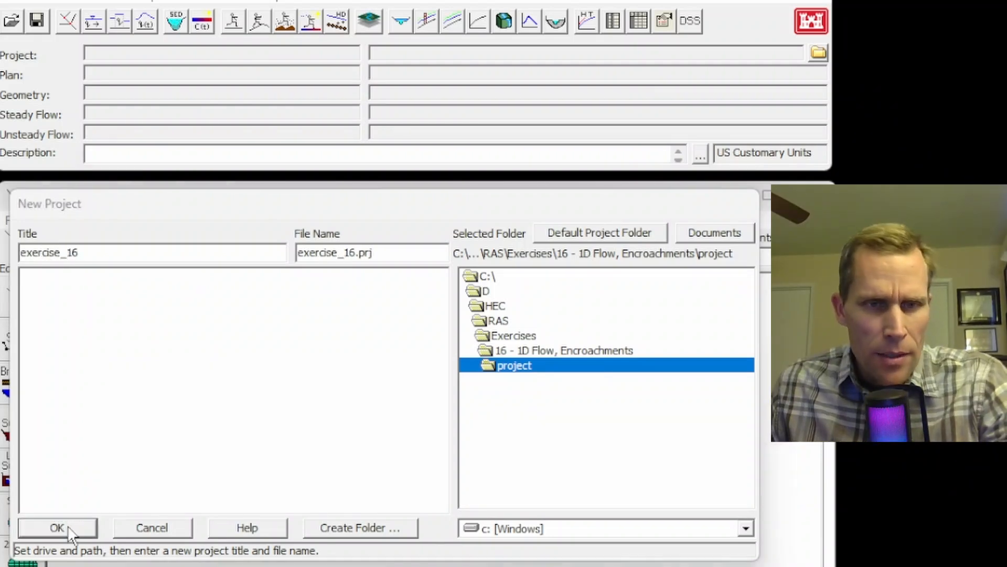
click(767, 468)
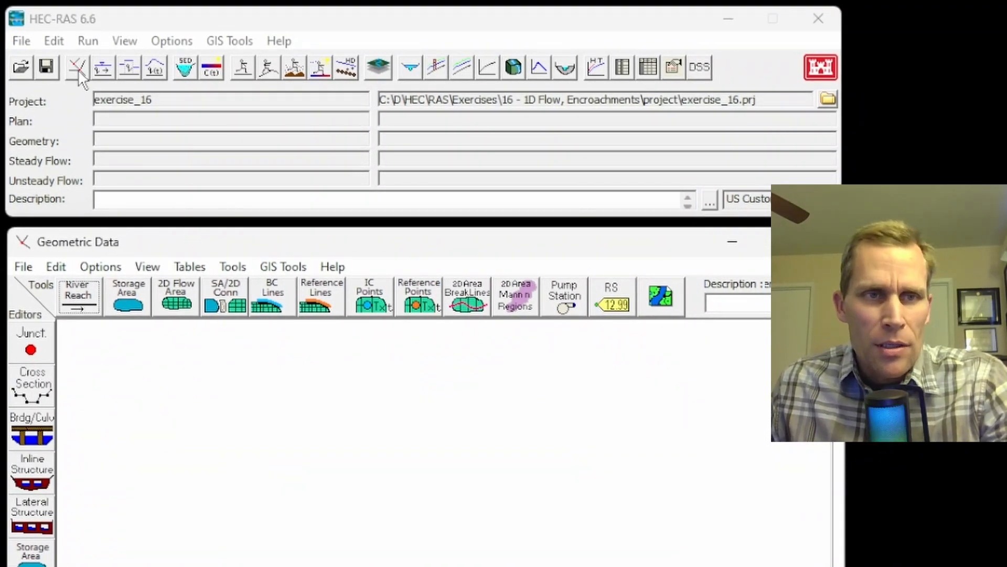
Draw a winding river reach about 0.8 long, running downstream from top to bottom in the geometry schematic.
click(54, 41)
click(73, 63)
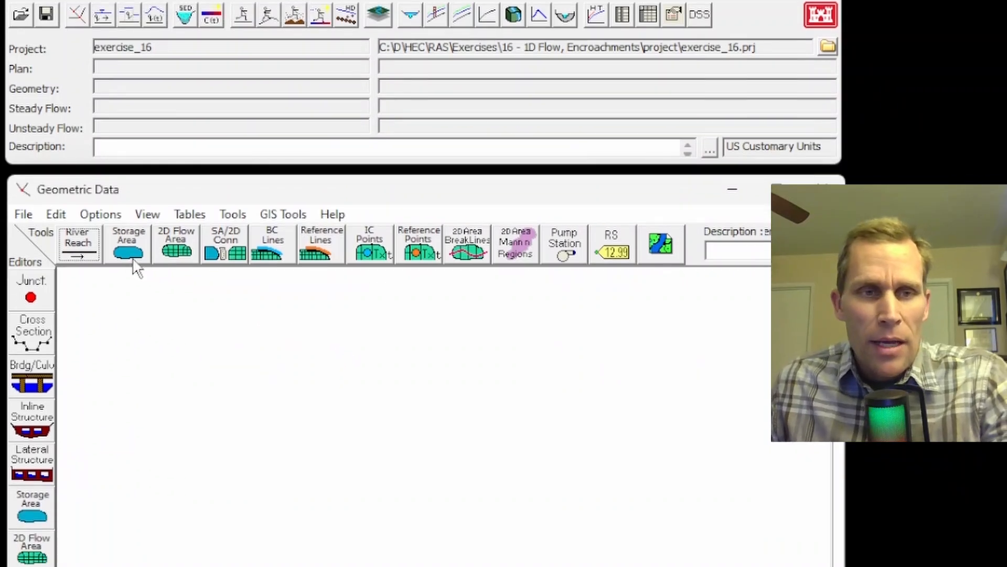
click(80, 167)
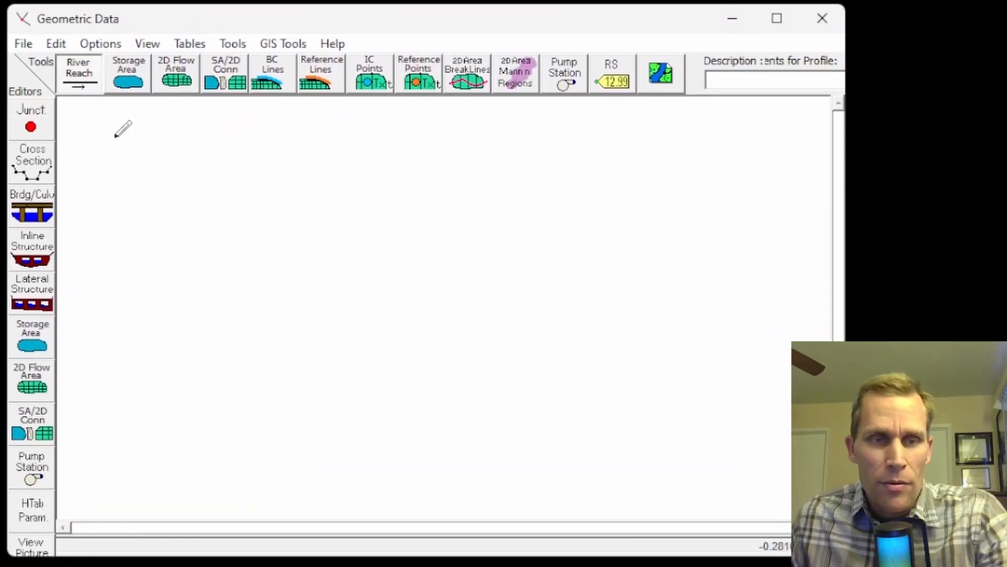
click(139, 141)
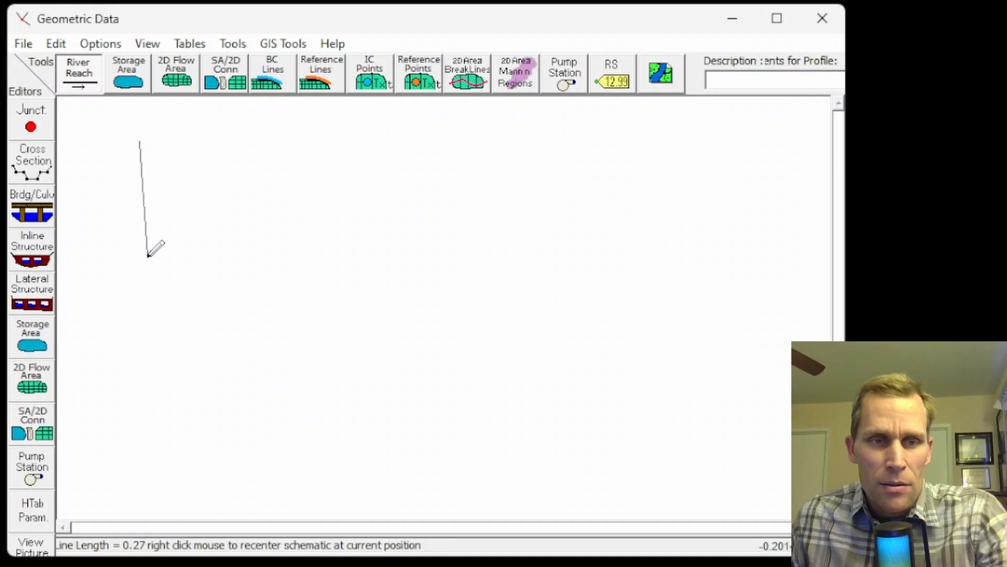
click(140, 234)
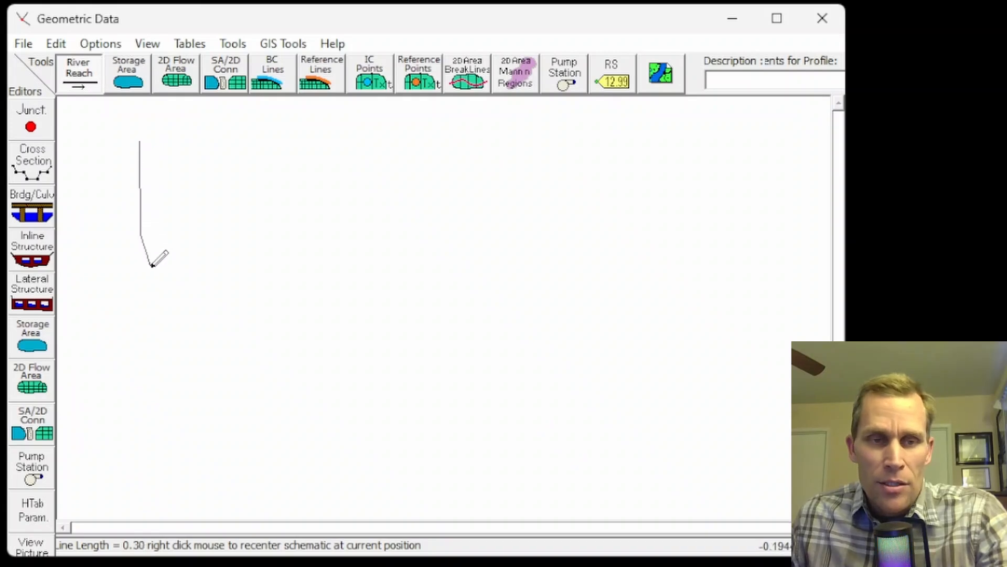
click(152, 266)
click(169, 292)
click(194, 322)
click(199, 329)
click(217, 381)
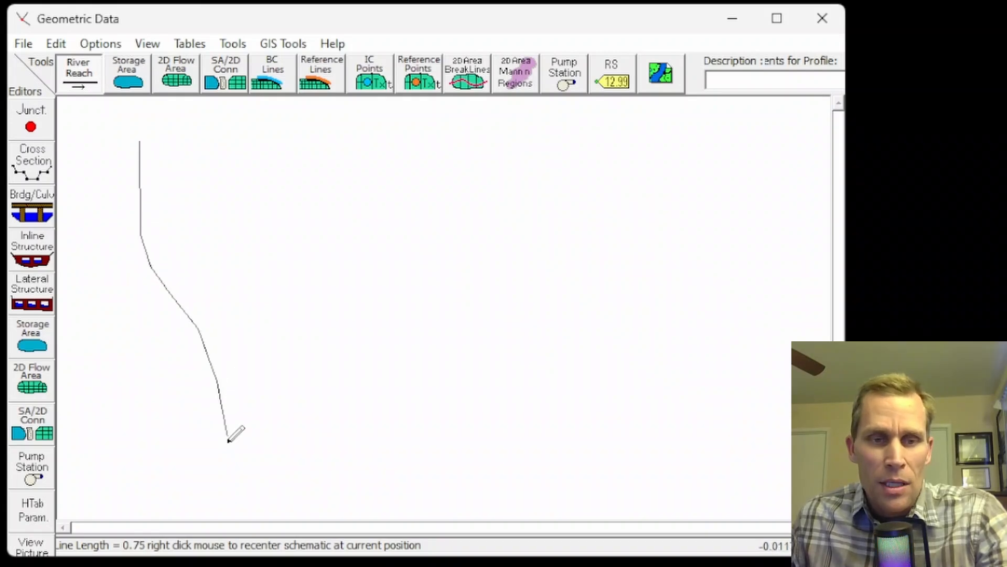
double_click(217, 472)
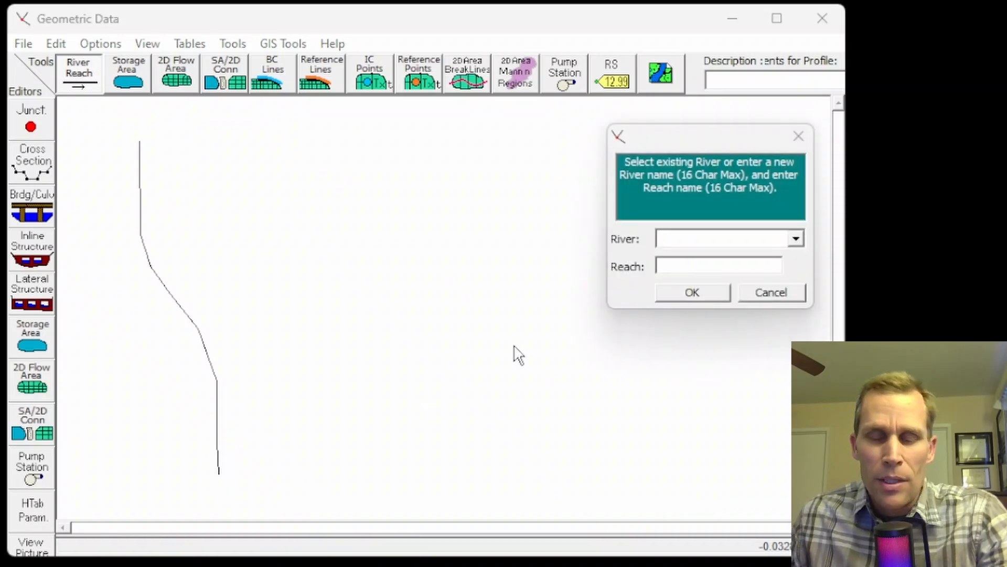
Name the drawn river River A and its reach Reach 1.
drag(694, 137, 338, 131)
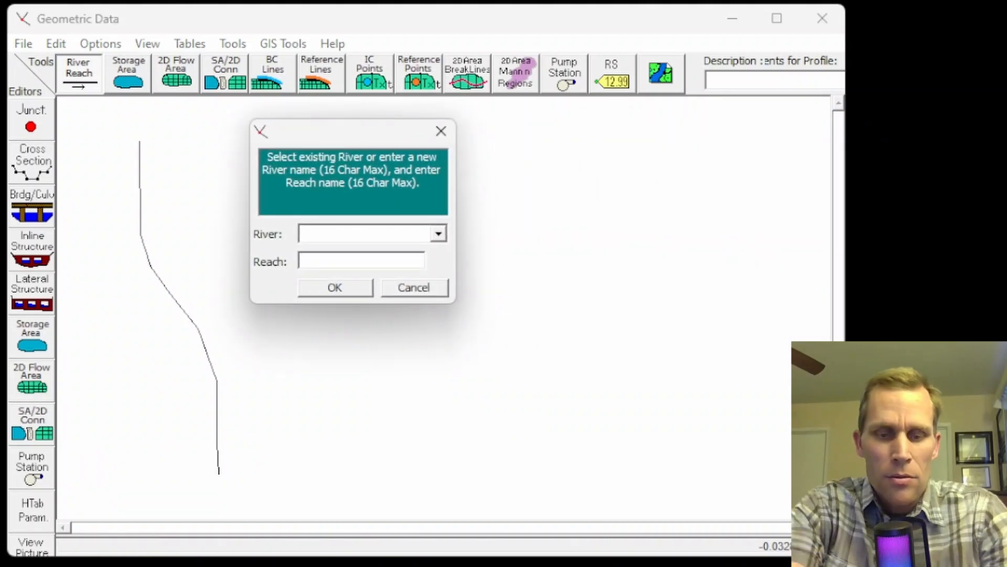
text(River A)
text(Rea)
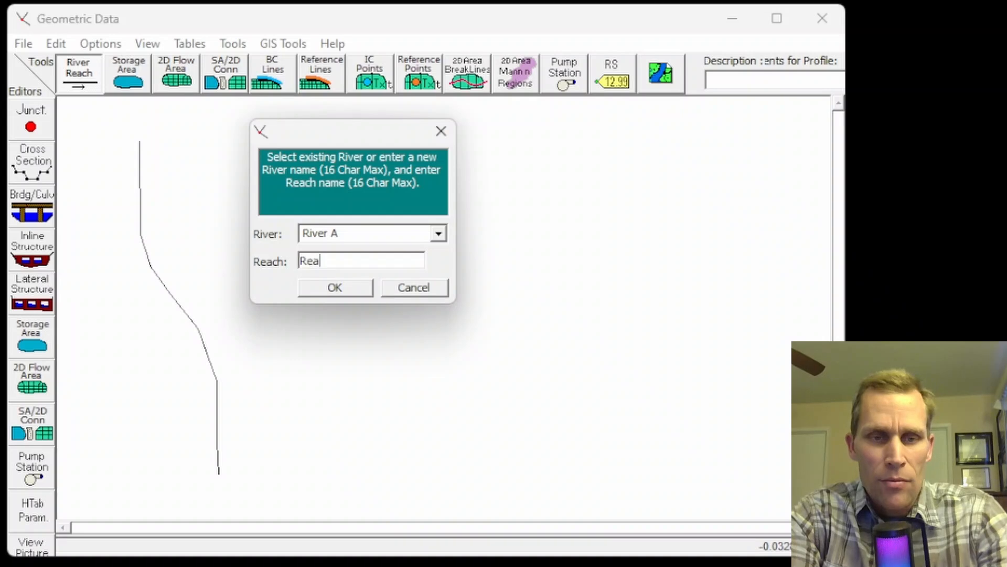
text(ch 1)
key(Return)
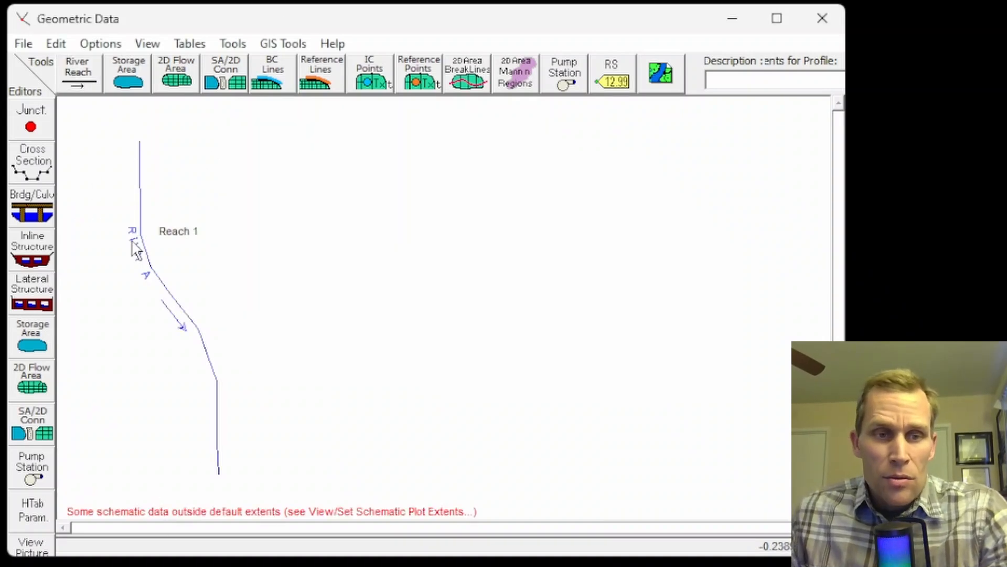
Add a new cross section at river station 0 on Reach 1 of River A.
click(31, 160)
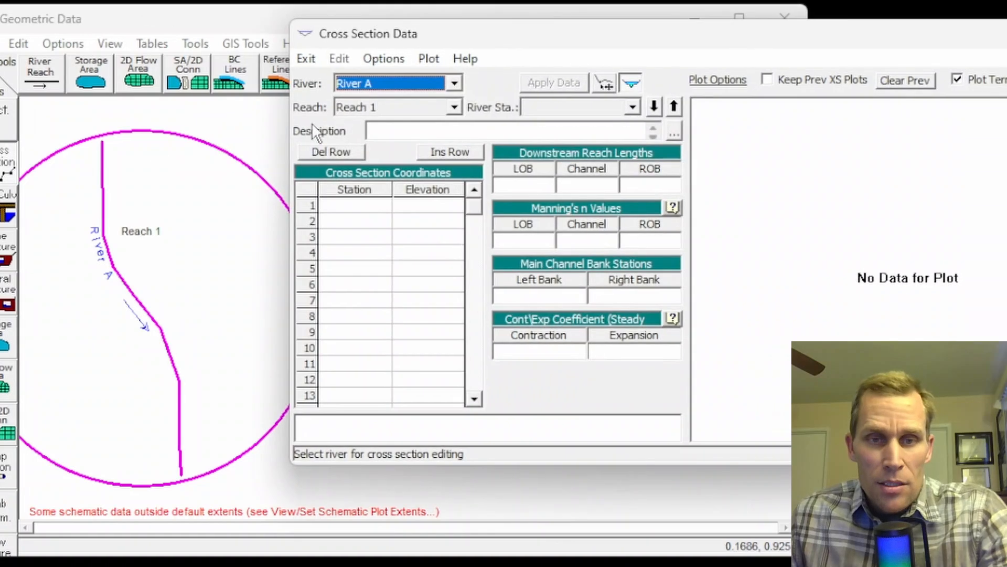
click(383, 59)
click(399, 79)
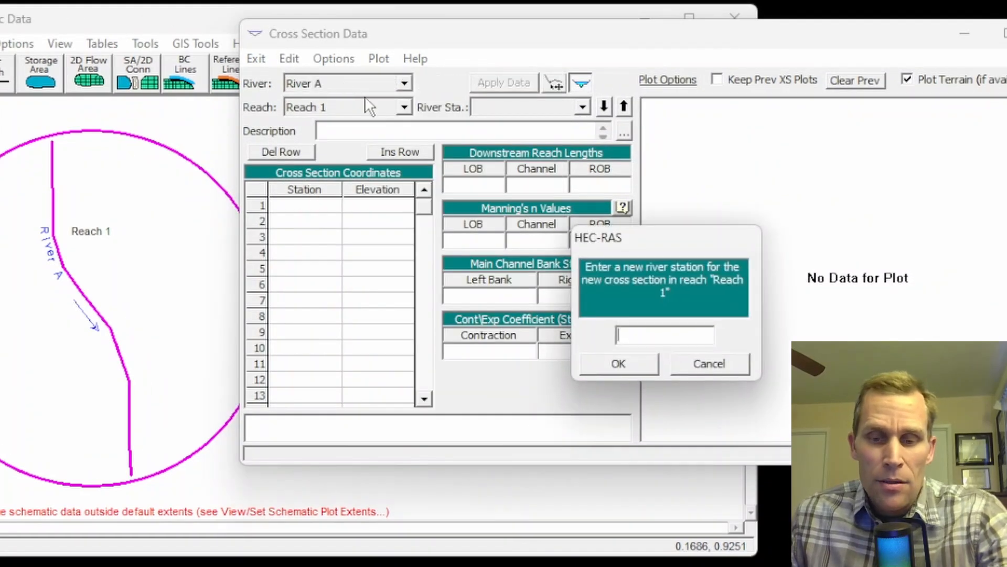
text(0)
click(637, 364)
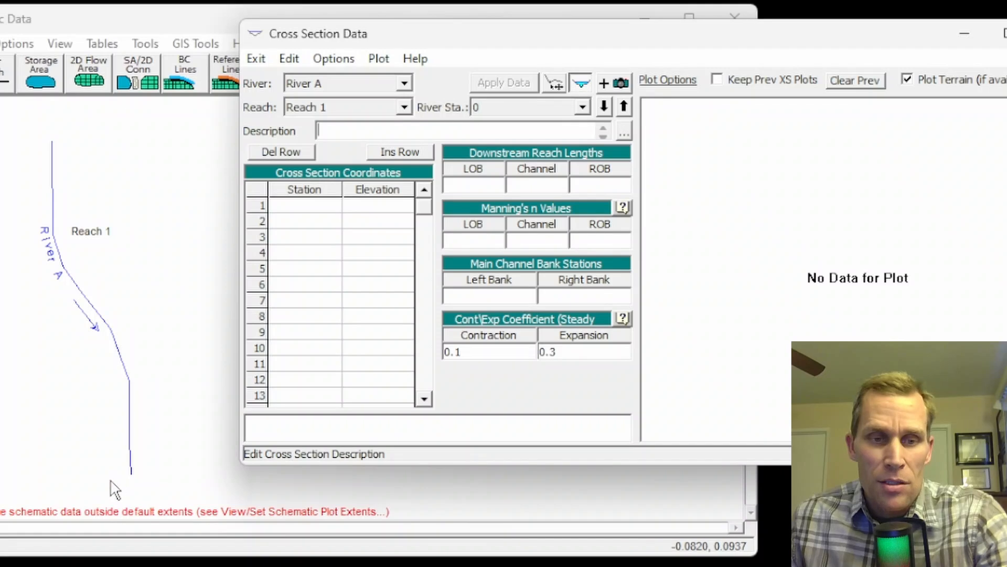
Fill in the cross section's station/elevation pairs: 0/90, 100/60, 500/60, 600/50, 800/50, 900/60, 1300/60 and 1400/90.
drag(504, 39, 449, 44)
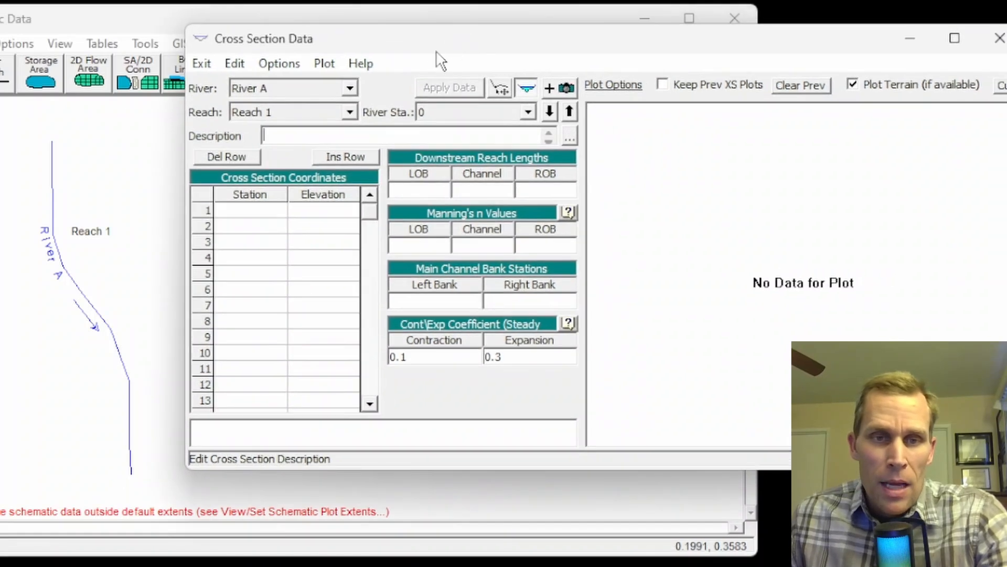
click(249, 211)
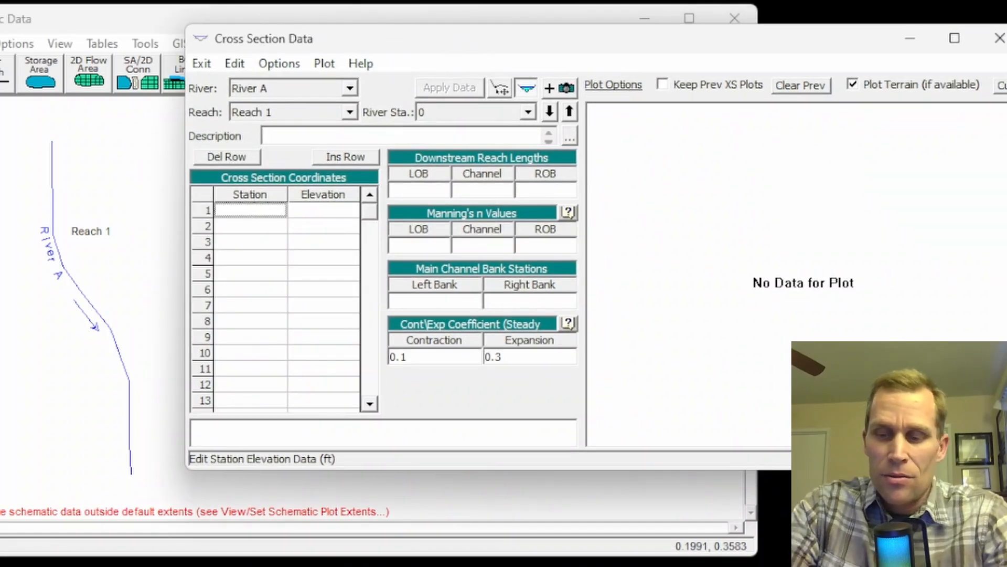
text(0)
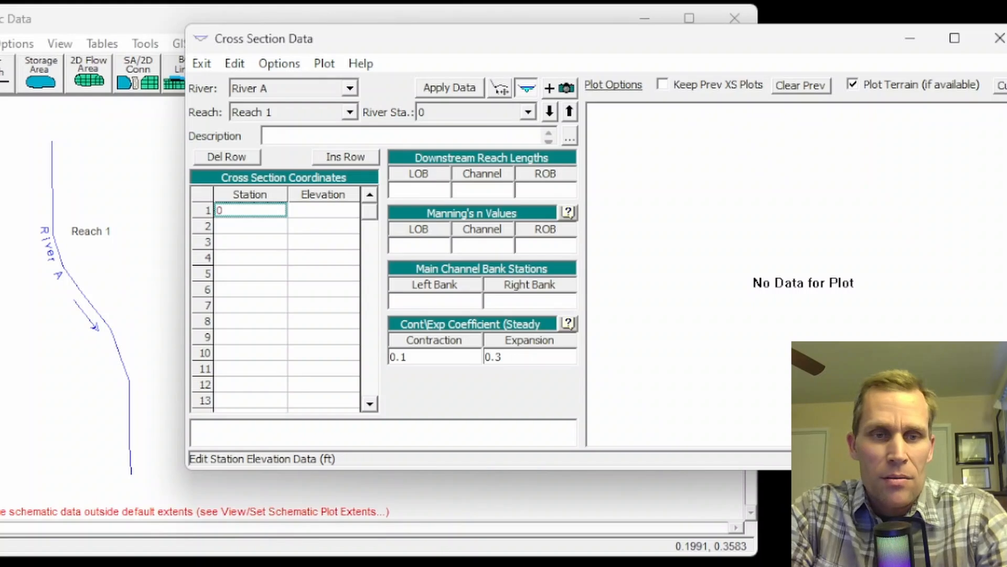
drag(250, 211, 313, 370)
key(ctrl+v)
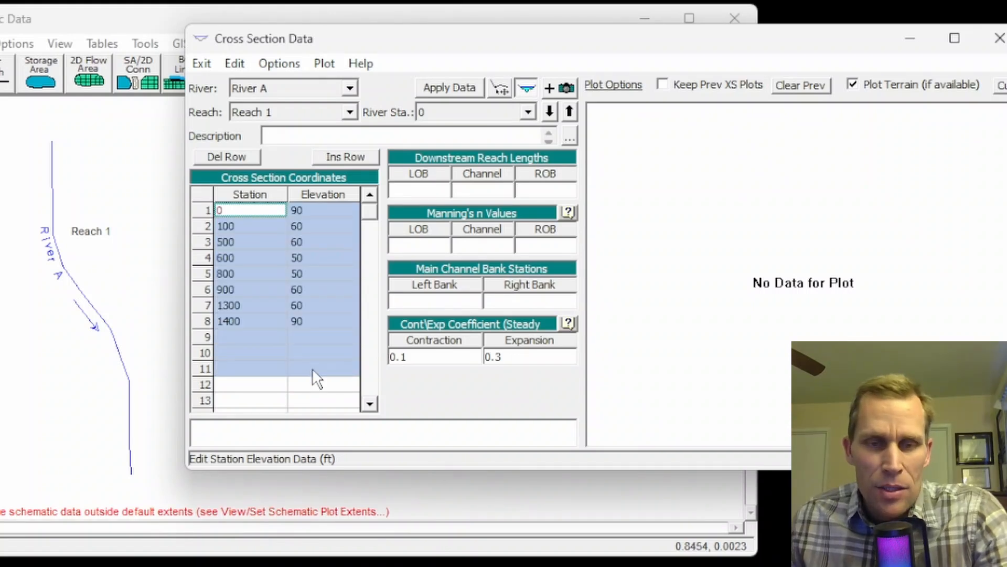
click(297, 350)
drag(240, 210, 314, 328)
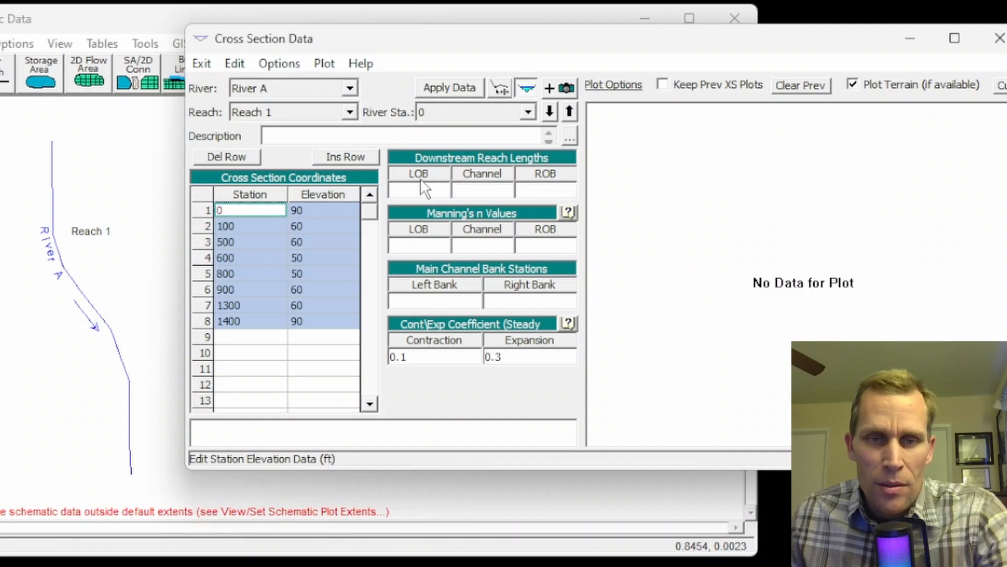
Set the downstream reach lengths for the left overbank, channel and right overbank to 0.
click(428, 191)
text(0)
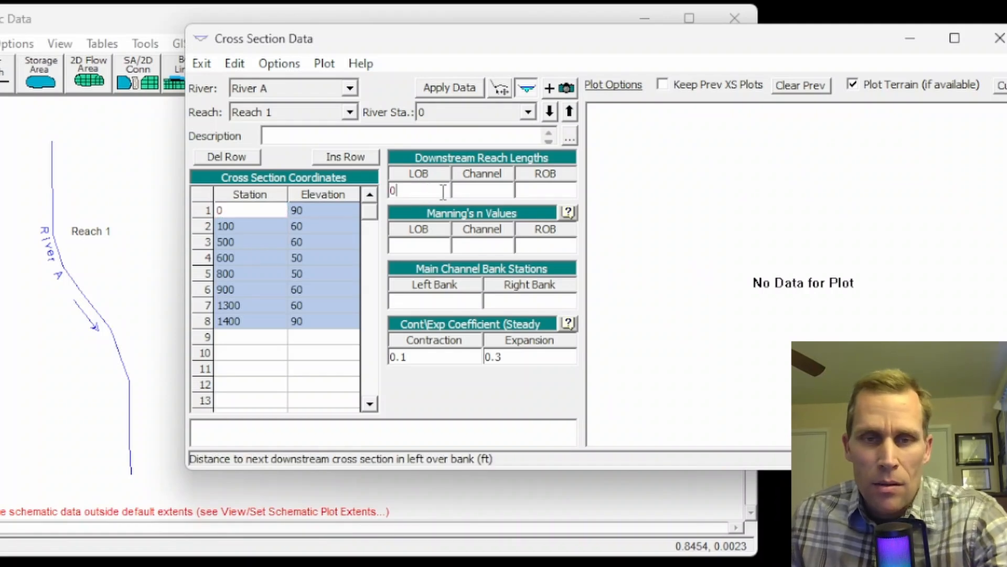
click(474, 192)
text(0)
click(539, 190)
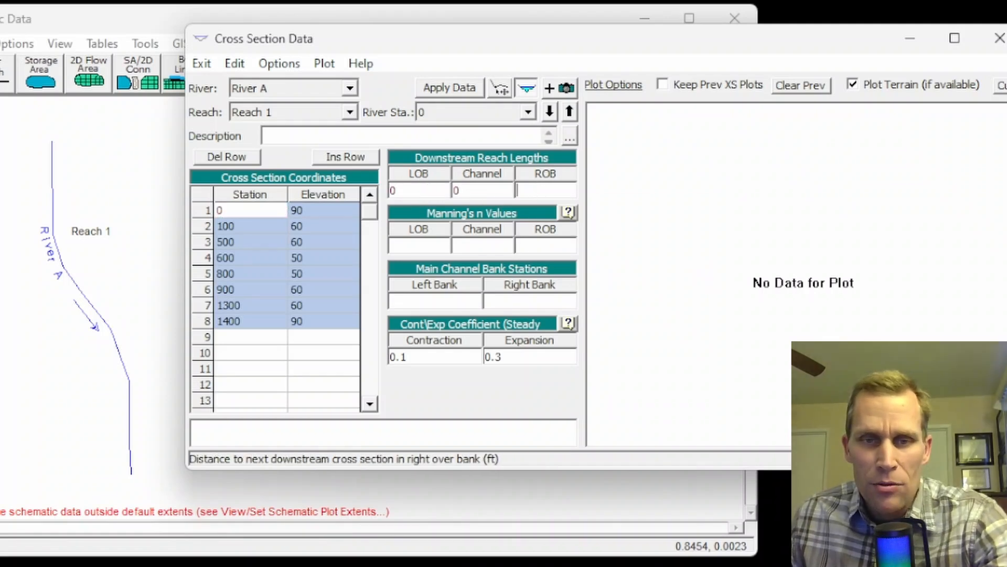
text(0)
Set the Manning's n values to 0.05 for the left overbank, 0.03 for the channel and 0.05 for the right overbank.
click(430, 246)
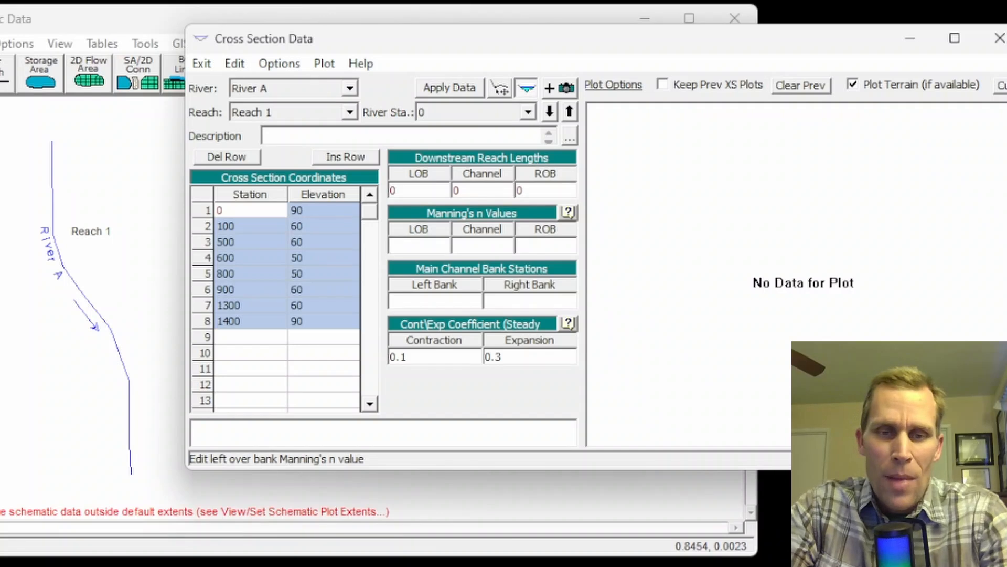
text(0.05)
key(Tab)
text(0.03)
key(Tab)
text(0.05)
key(Tab)
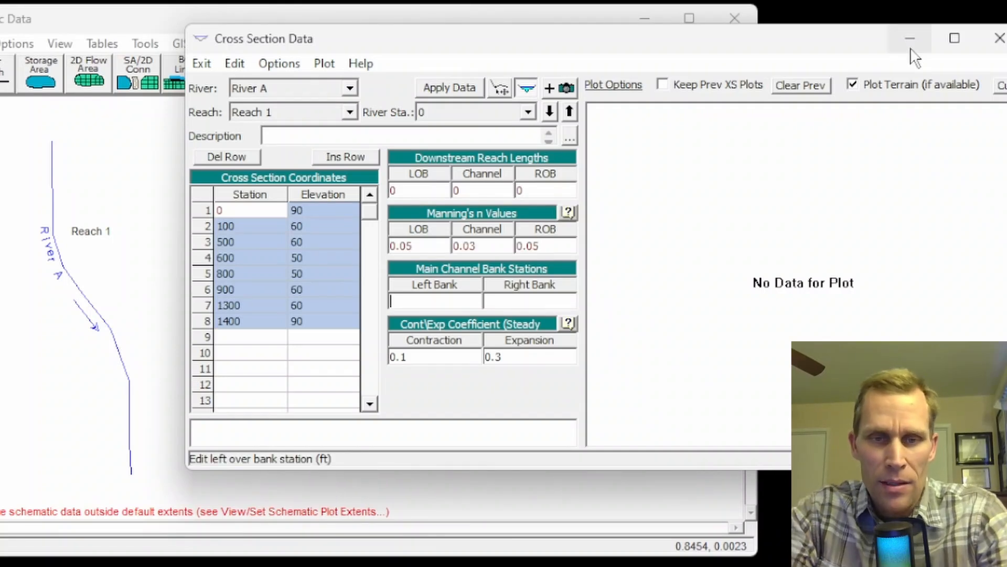
Set the main channel bank stations to 500 on the left and 900 on the right, and apply the cross section data.
text(500)
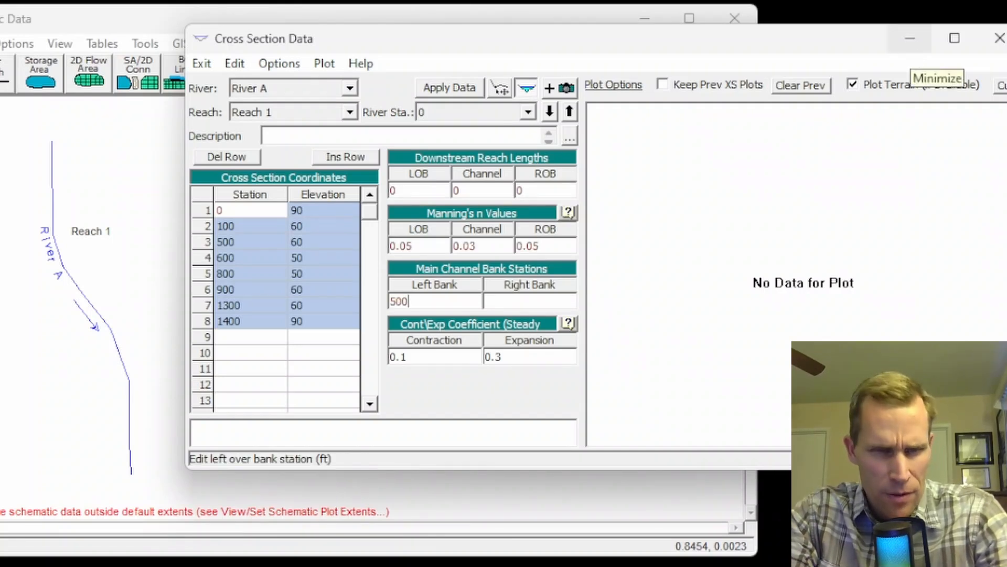
key(Tab)
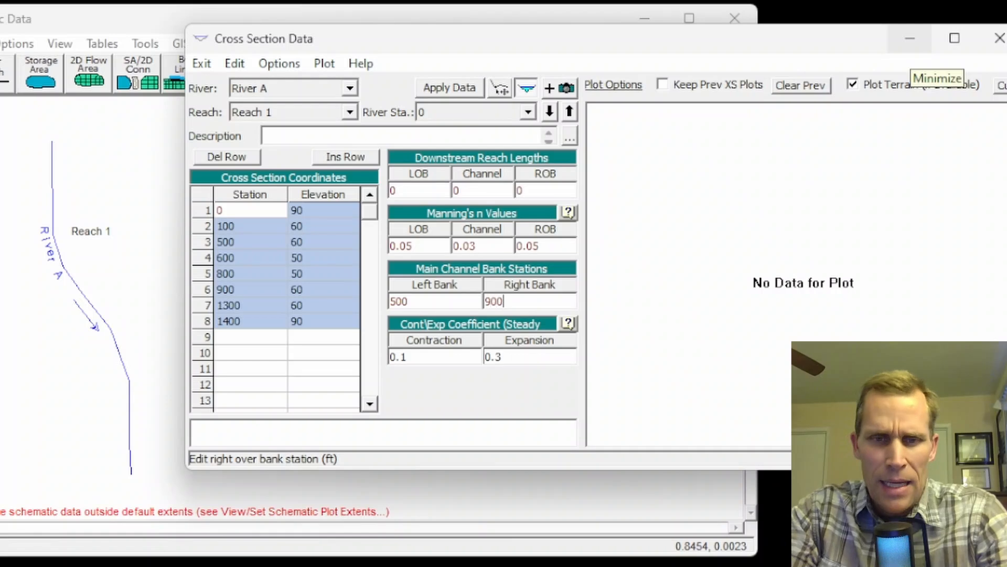
click(436, 87)
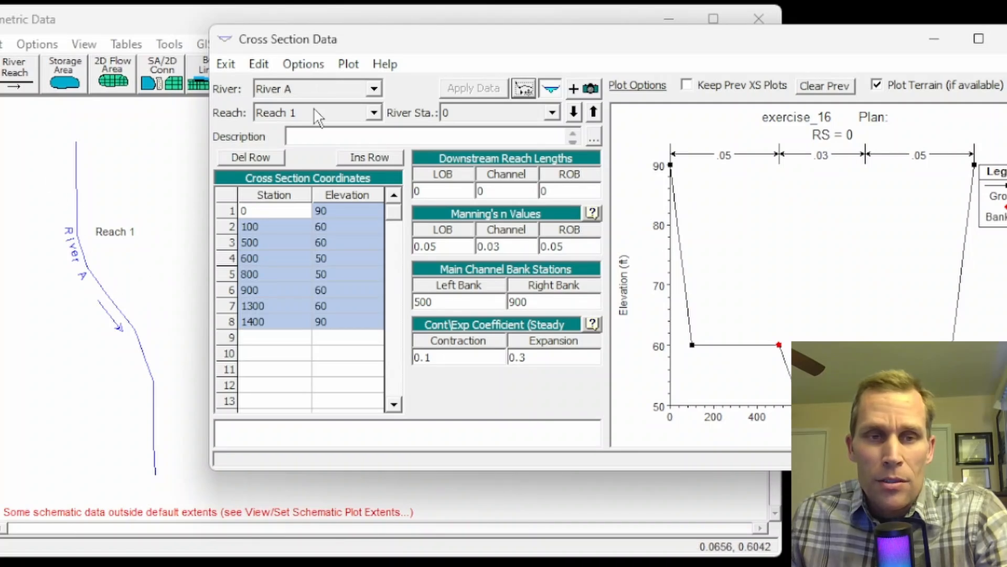
Copy the current cross section to a new river station 10000 on River A, Reach 1.
click(309, 65)
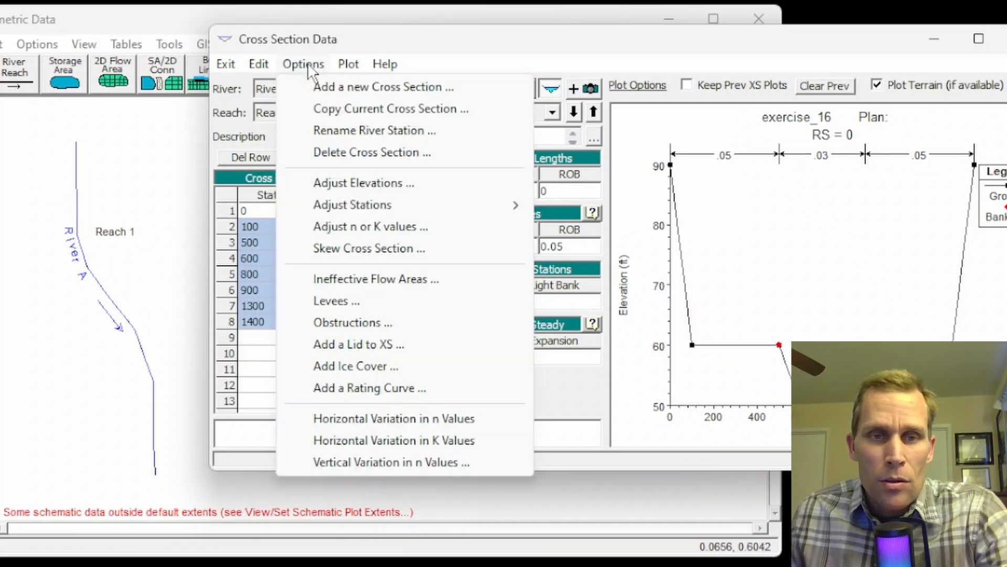
click(333, 110)
click(773, 248)
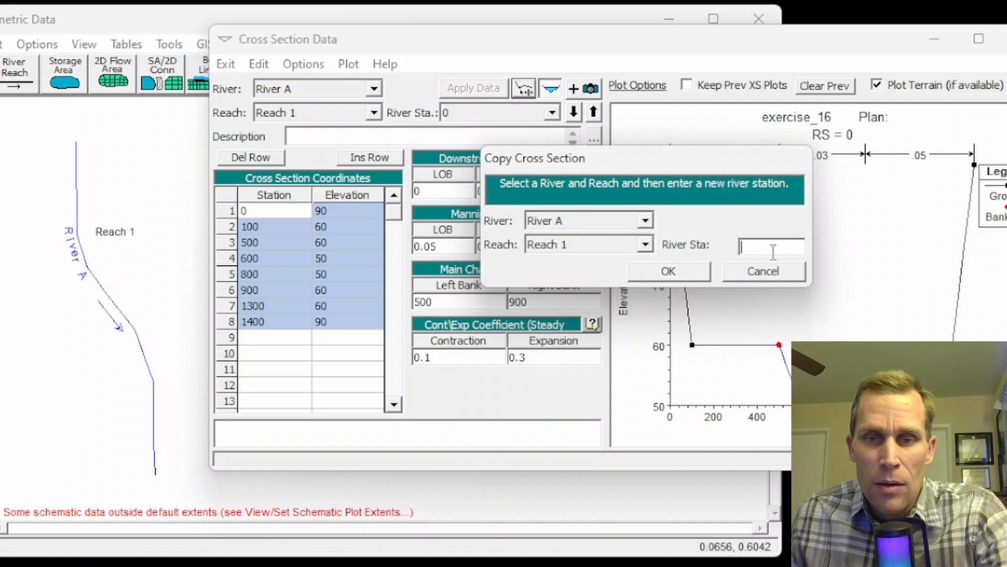
text(10000)
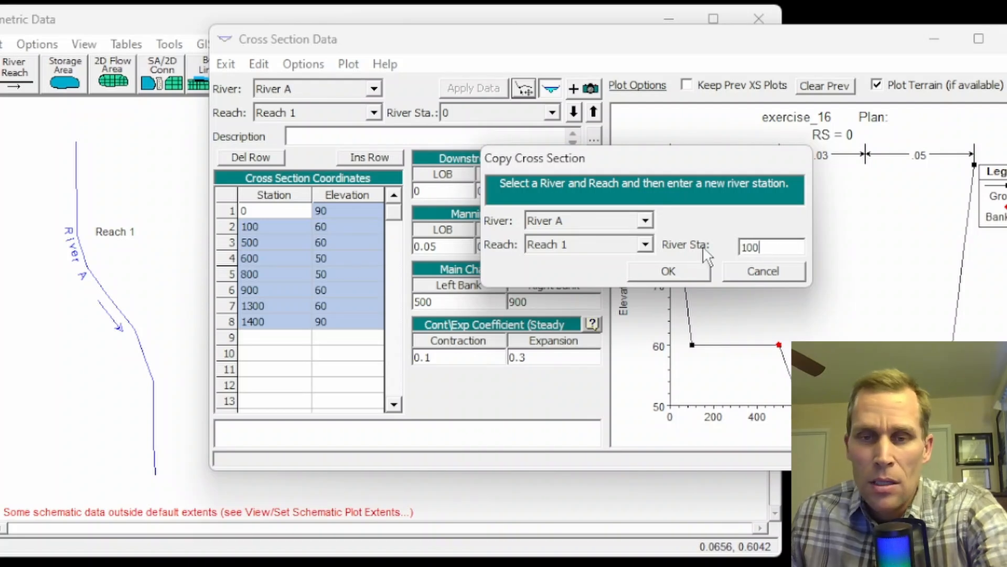
click(694, 275)
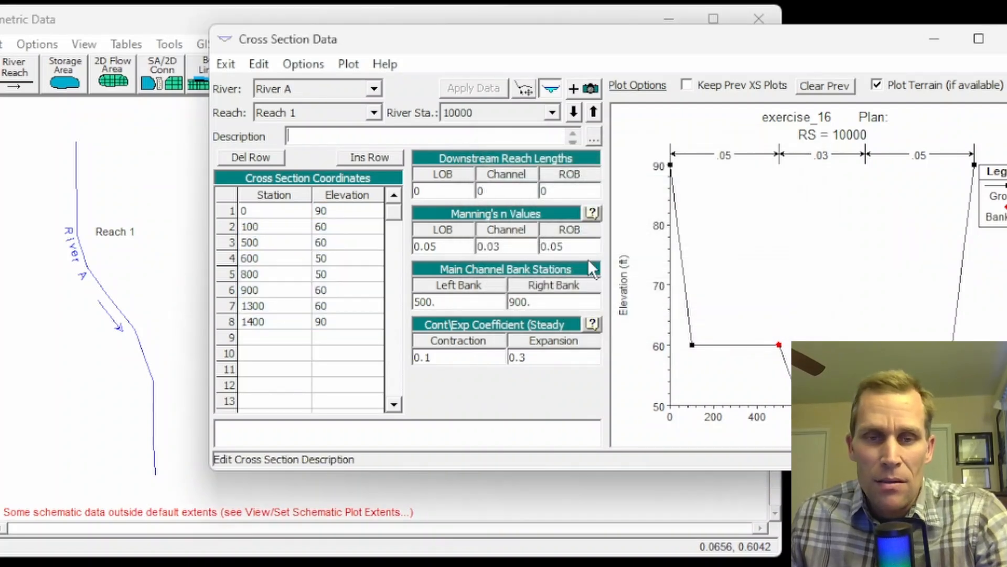
Raise all elevations of the RS 10000 cross section by 20 ft, apply the data and close the cross section editor.
click(303, 64)
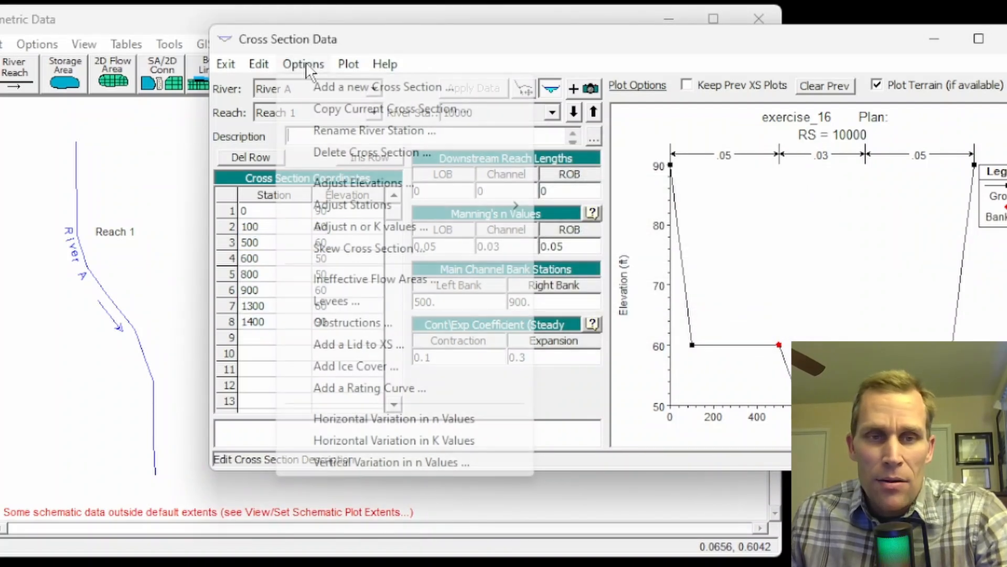
click(353, 185)
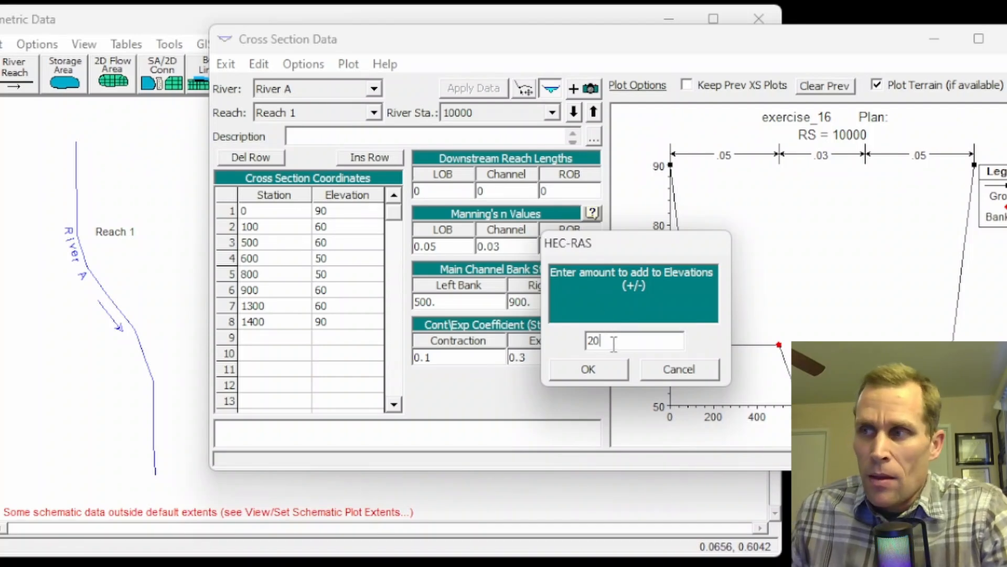
click(608, 372)
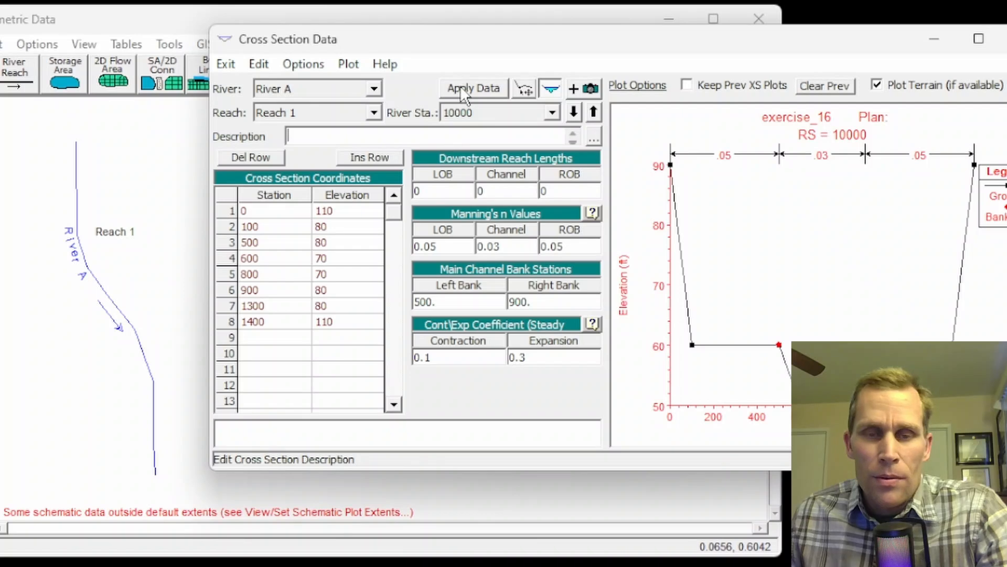
click(461, 89)
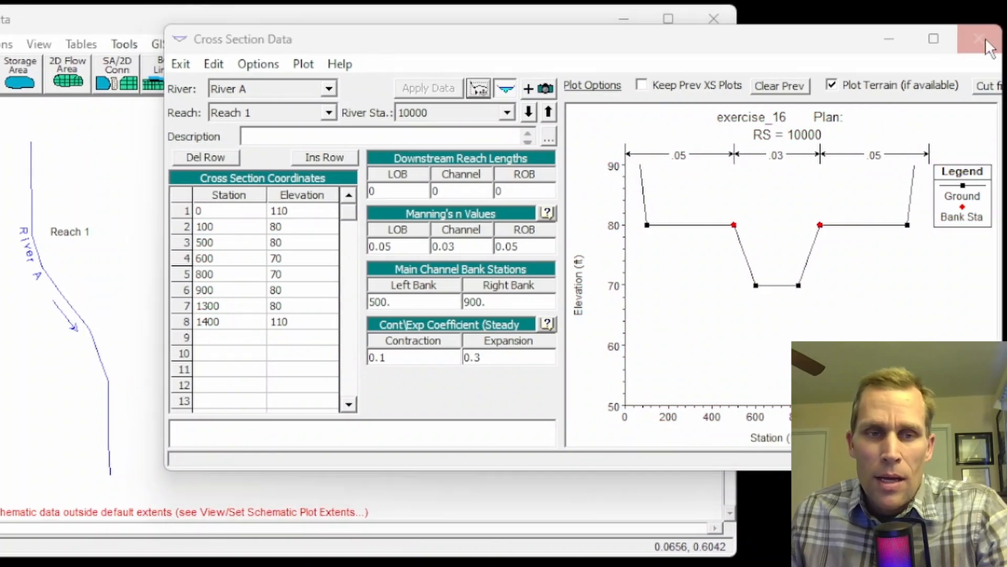
click(985, 42)
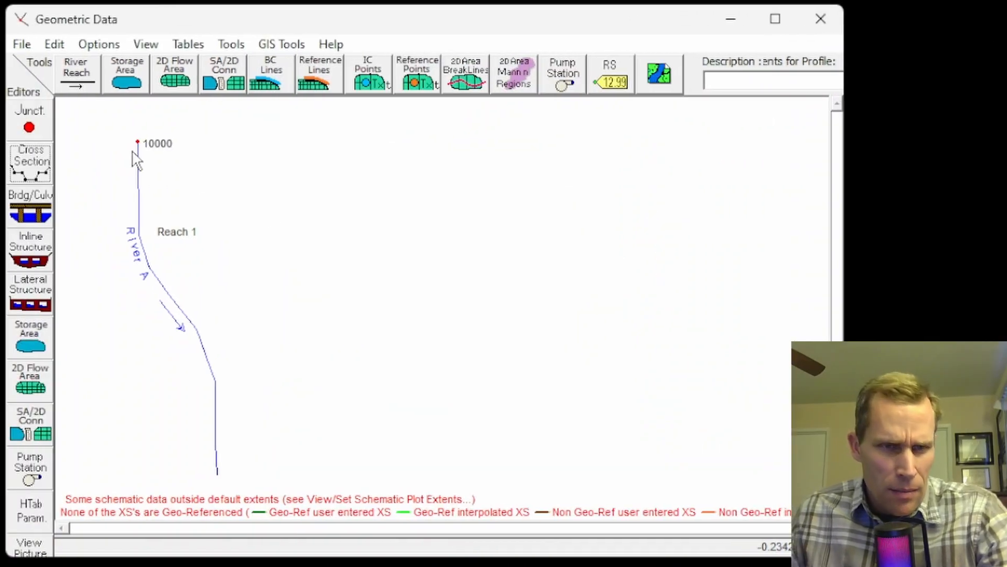
Set the RS 10000 downstream reach lengths to 10000 for the left overbank, channel and right overbank, and apply the data.
click(33, 157)
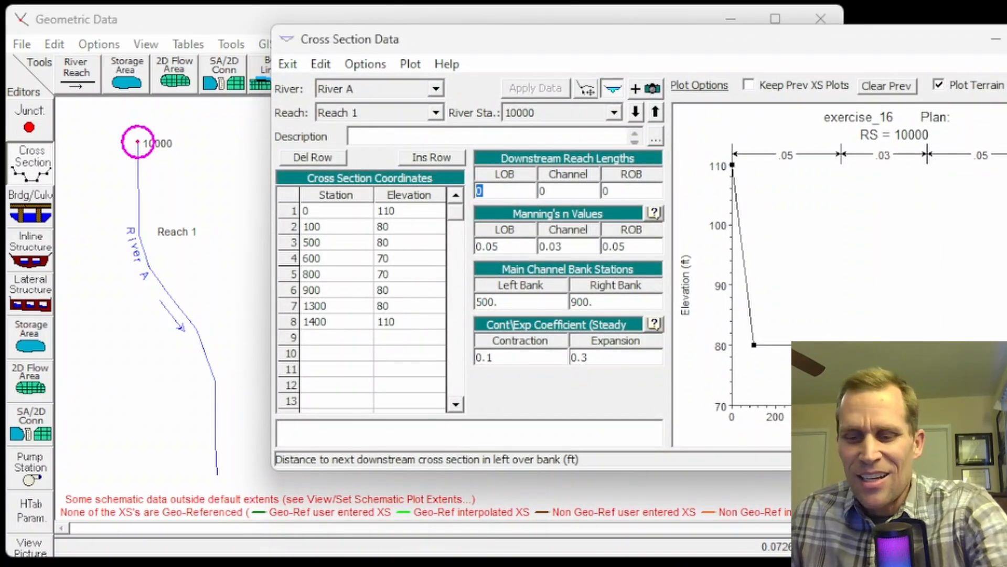
text(1000)
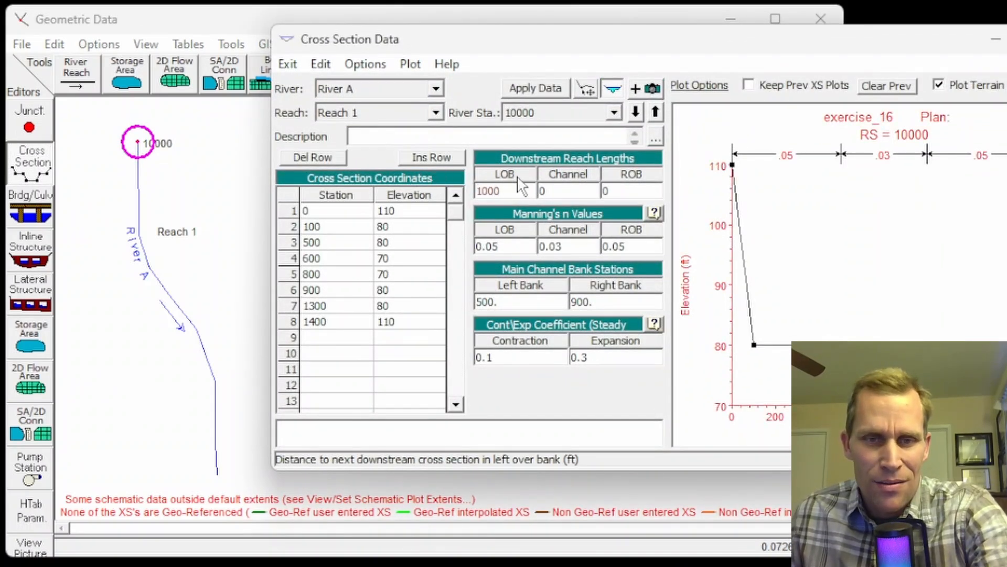
text(0)
key(Tab)
text(10000)
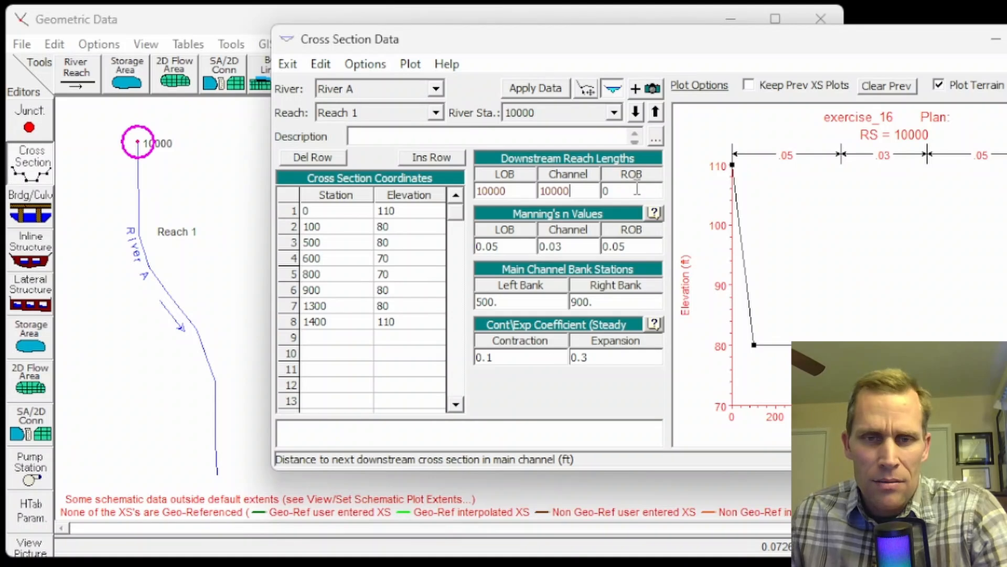
key(Tab)
text(10000)
click(548, 90)
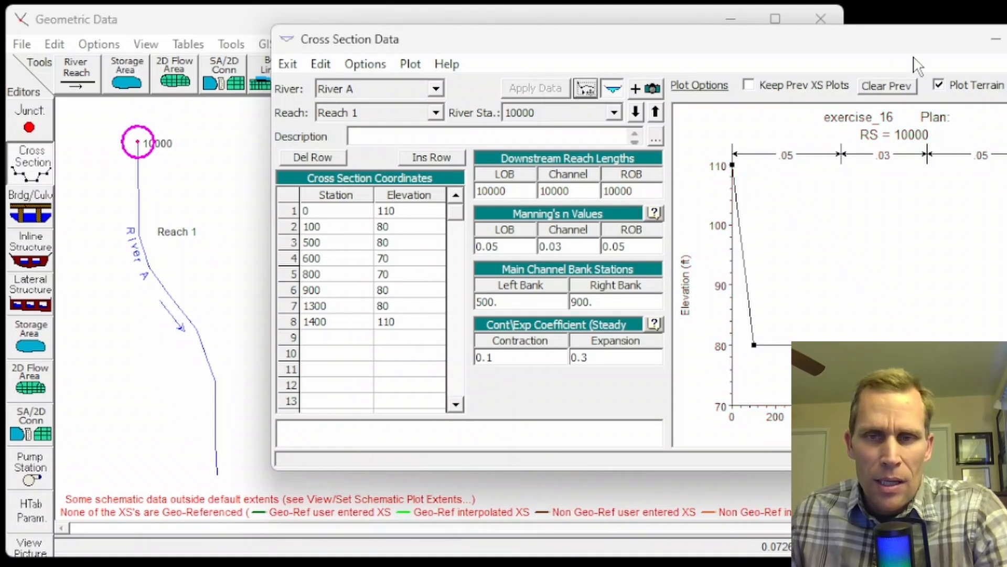
click(1006, 40)
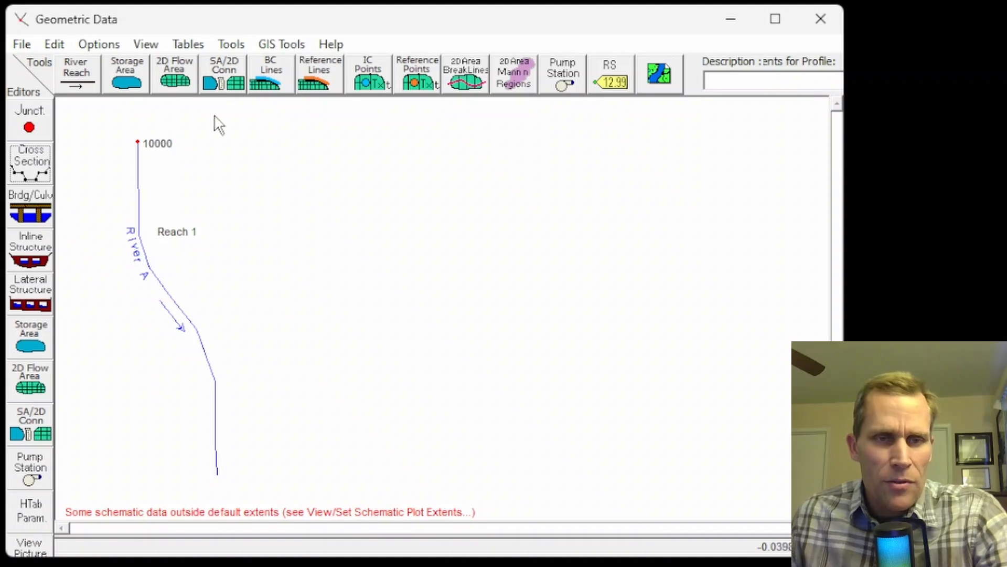
Interpolate cross sections along Reach 1 of River A with a maximum distance of 500 ft between them.
click(230, 45)
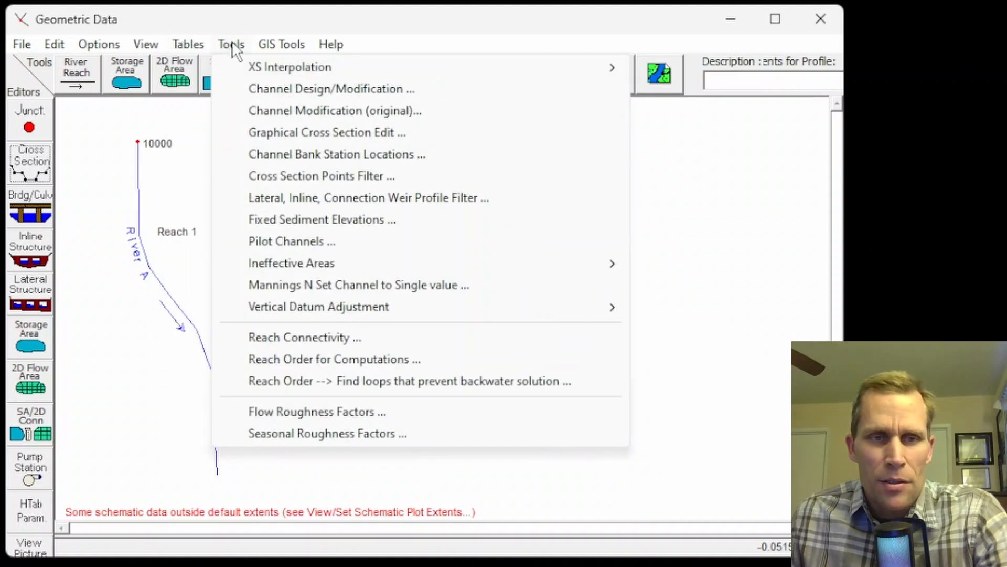
mouse_move(265, 65)
click(683, 73)
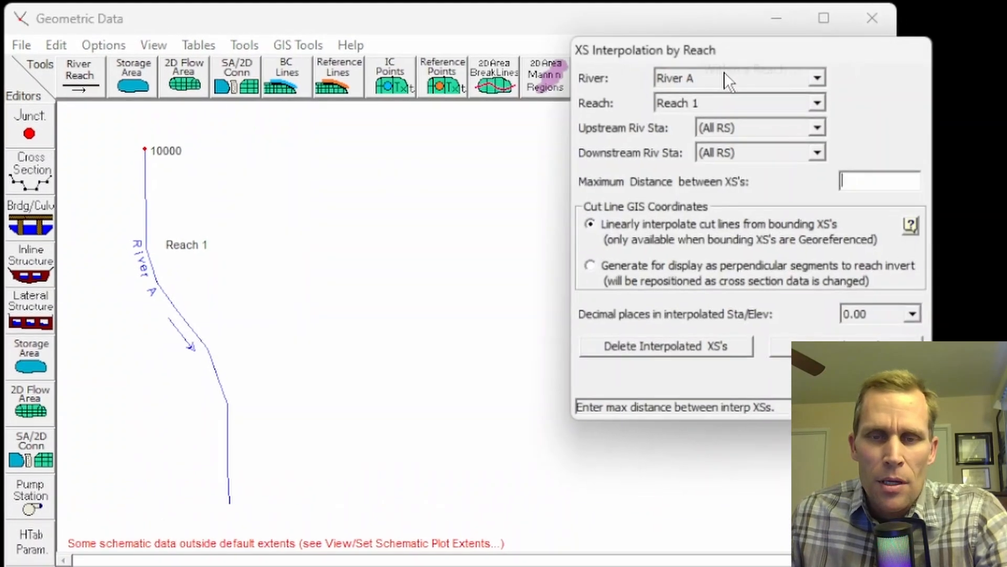
drag(688, 66, 447, 59)
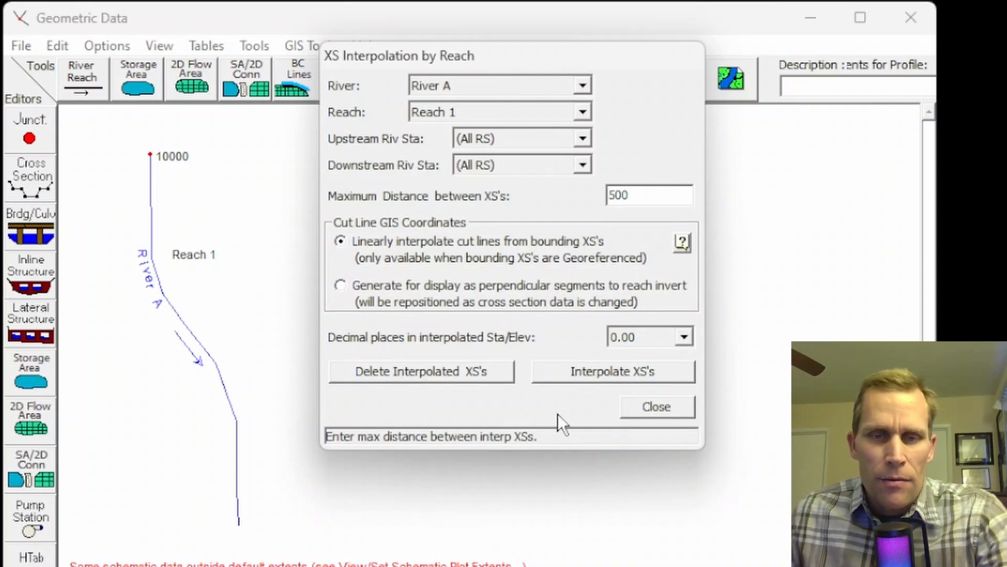
click(605, 370)
click(648, 404)
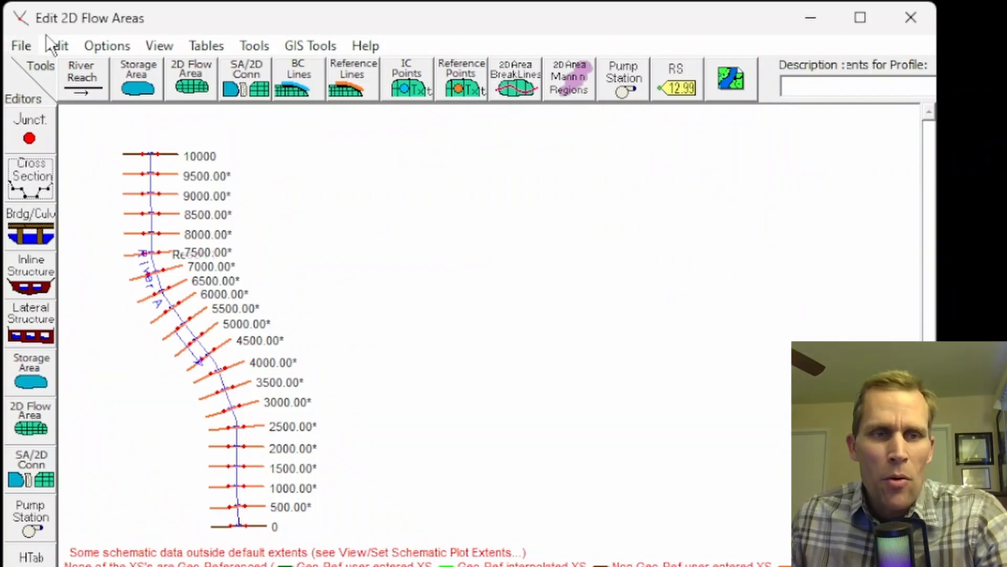
Save the geometry data in the project folder with the title "base".
click(21, 51)
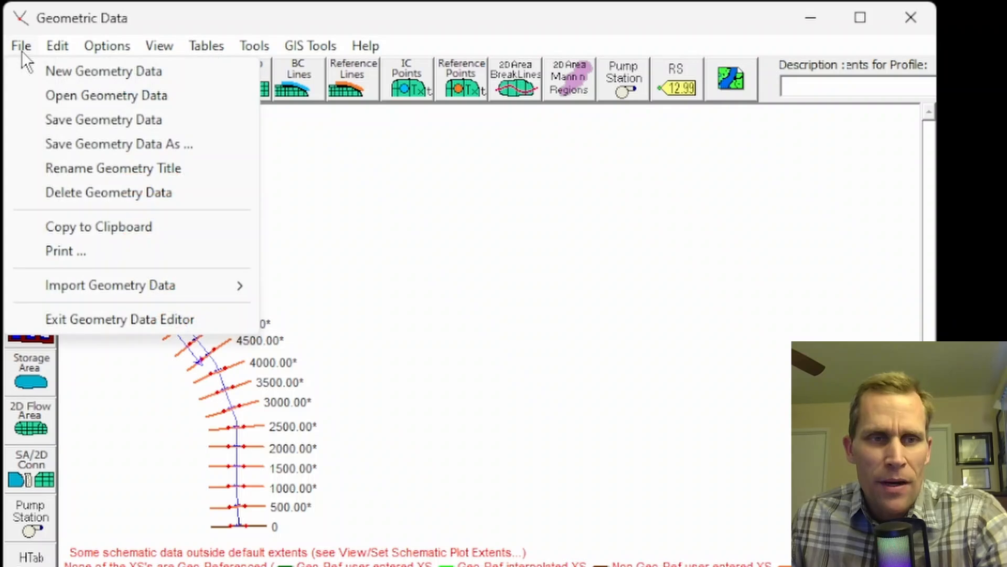
click(56, 118)
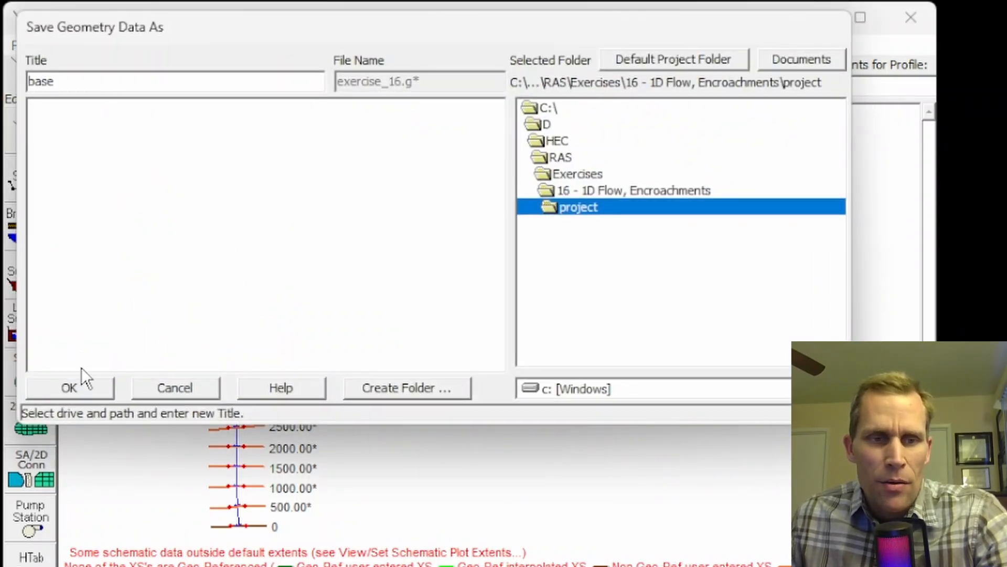
click(81, 385)
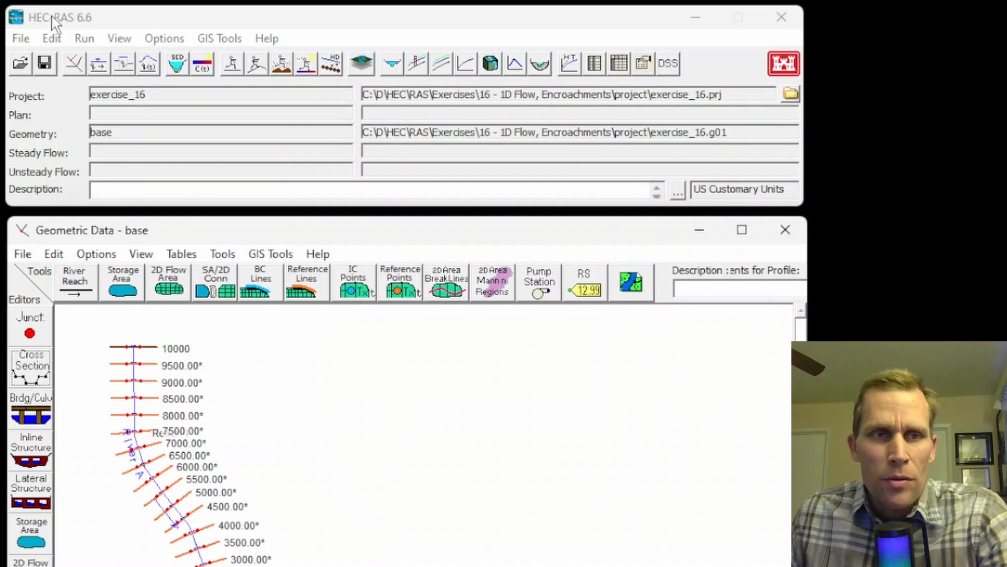
In the unsteady flow data, assign a normal depth boundary with a friction slope of 0.002 to RS 0.
click(52, 39)
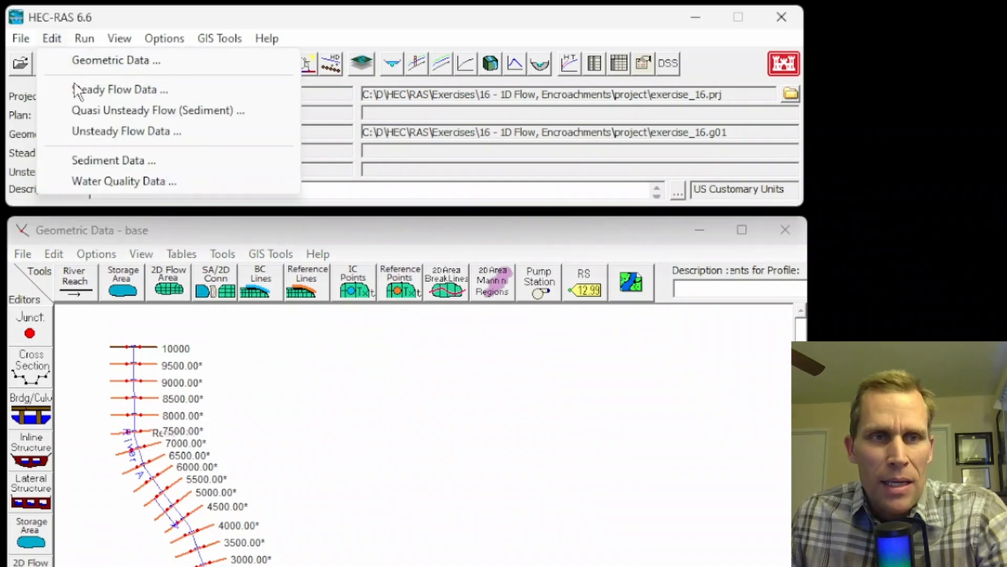
click(98, 132)
drag(611, 100, 484, 87)
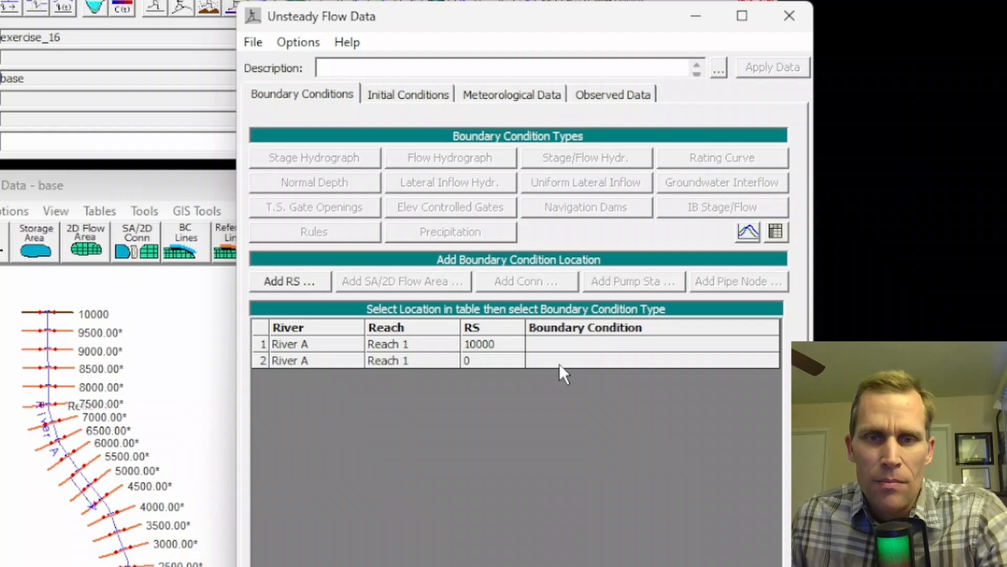
click(559, 362)
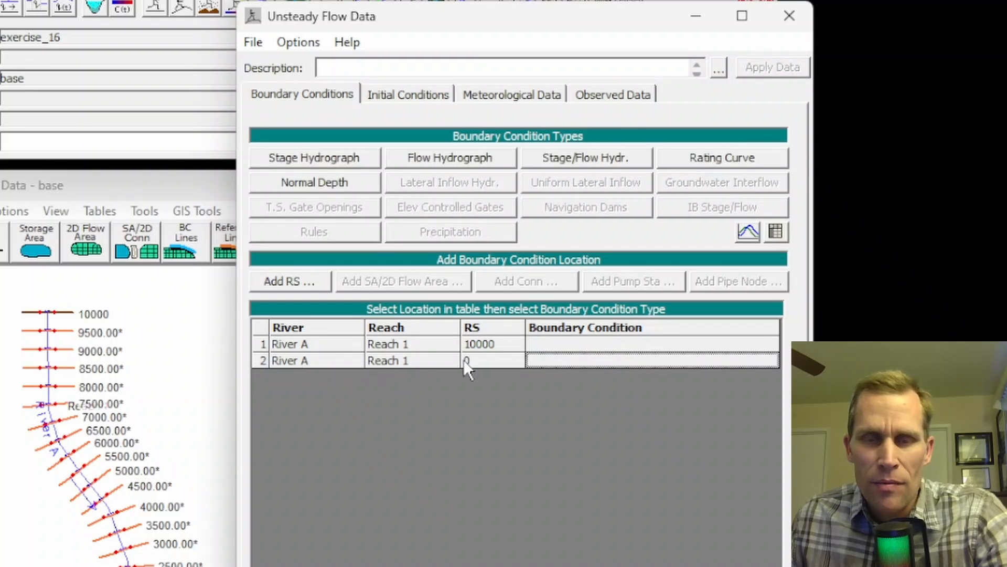
click(326, 185)
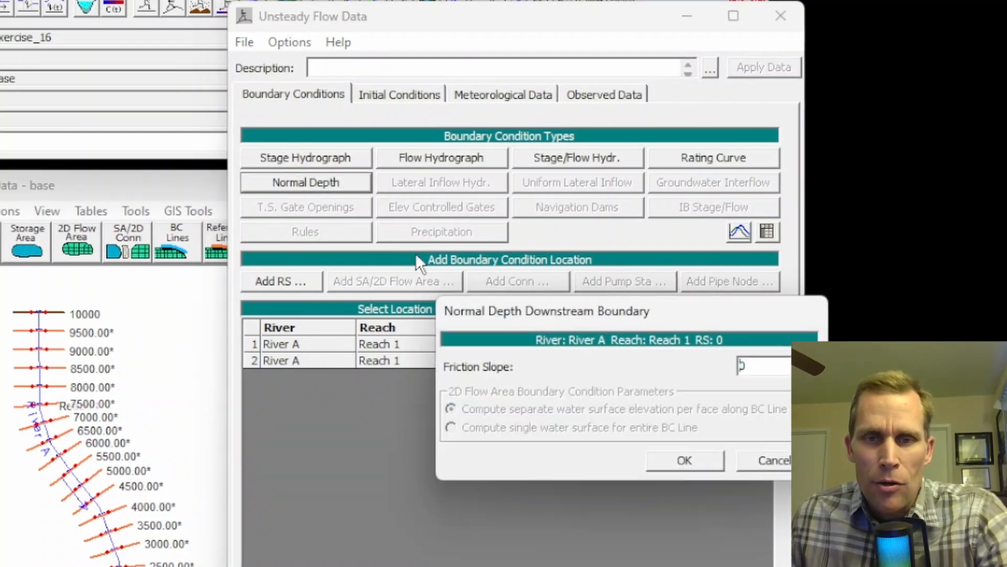
double_click(741, 369)
text(0.002)
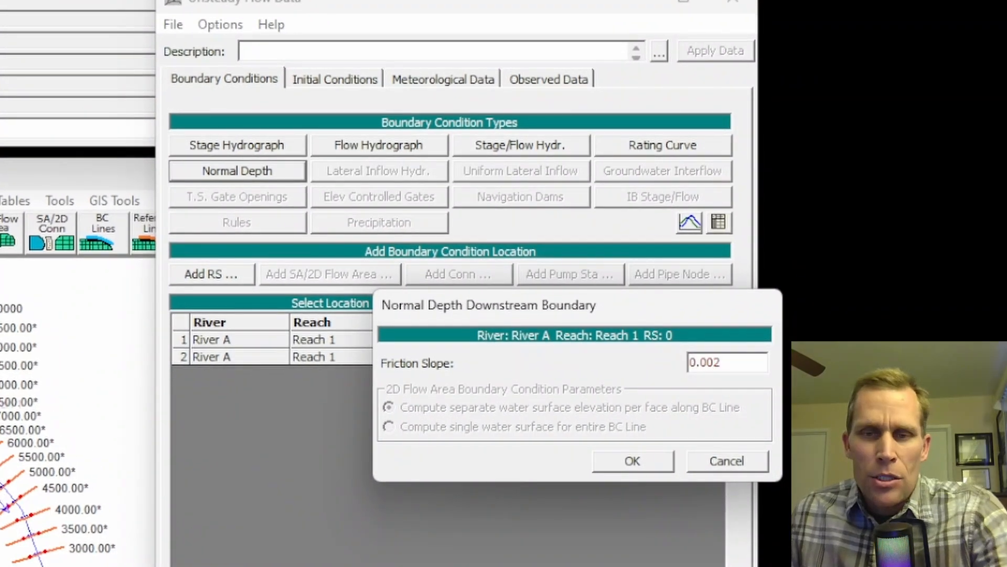
click(635, 455)
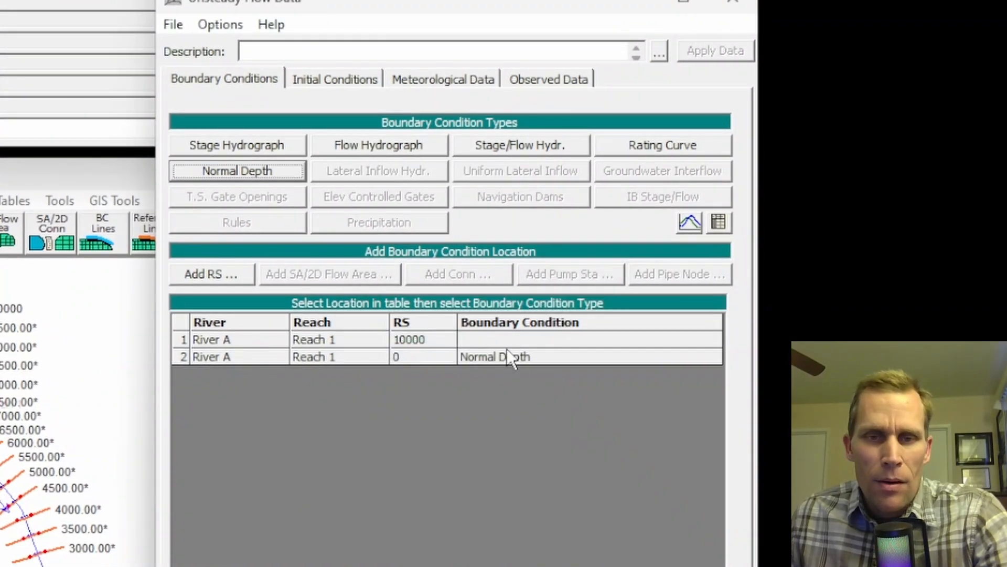
Assign a flow hydrograph boundary to RS 10000, set it to read from DSS before simulation, and open the DSS file and path selection.
click(496, 341)
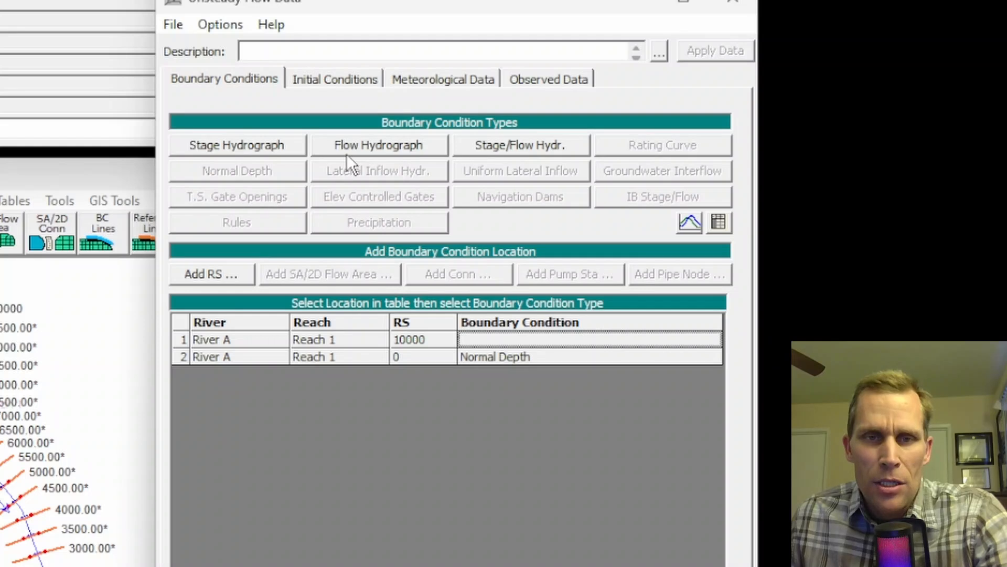
click(363, 148)
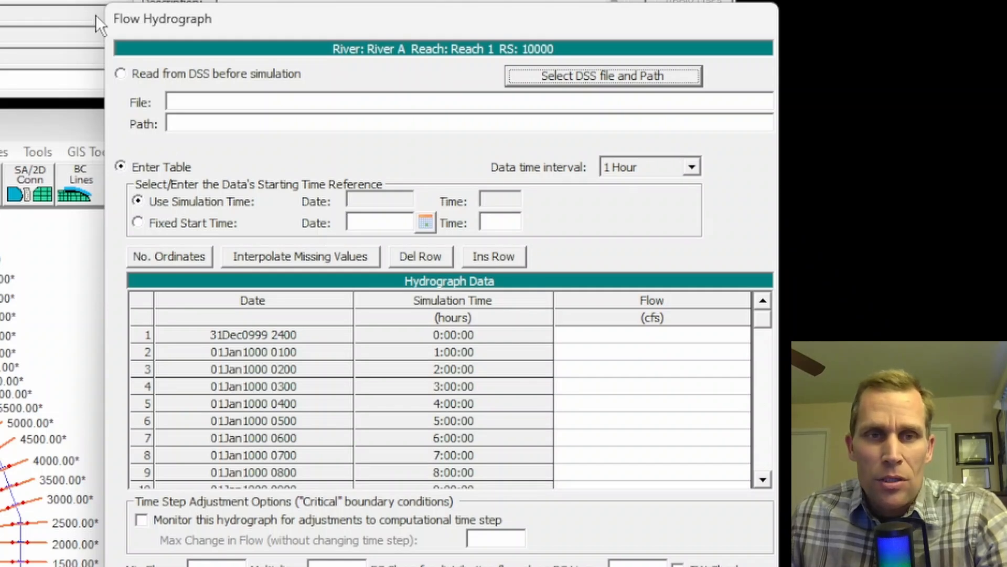
mouse_move(231, 32)
mouse_down()
mouse_move(226, 43)
mouse_move(235, 45)
mouse_up()
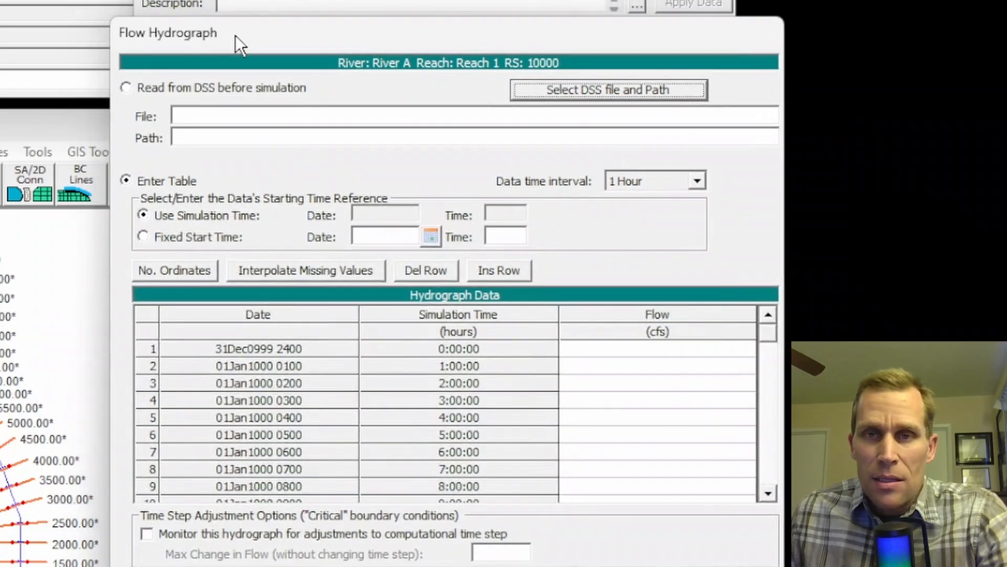
click(127, 89)
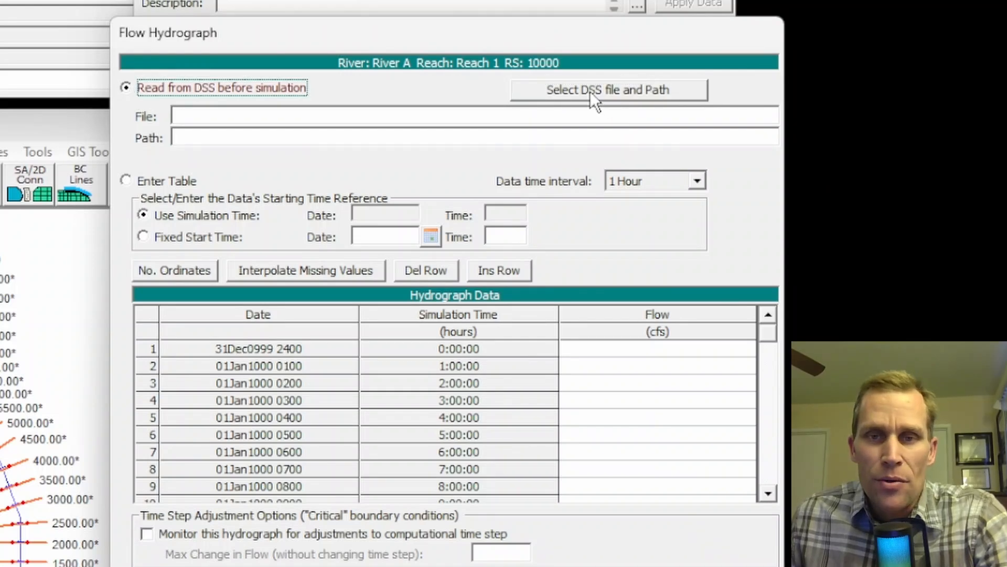
click(577, 96)
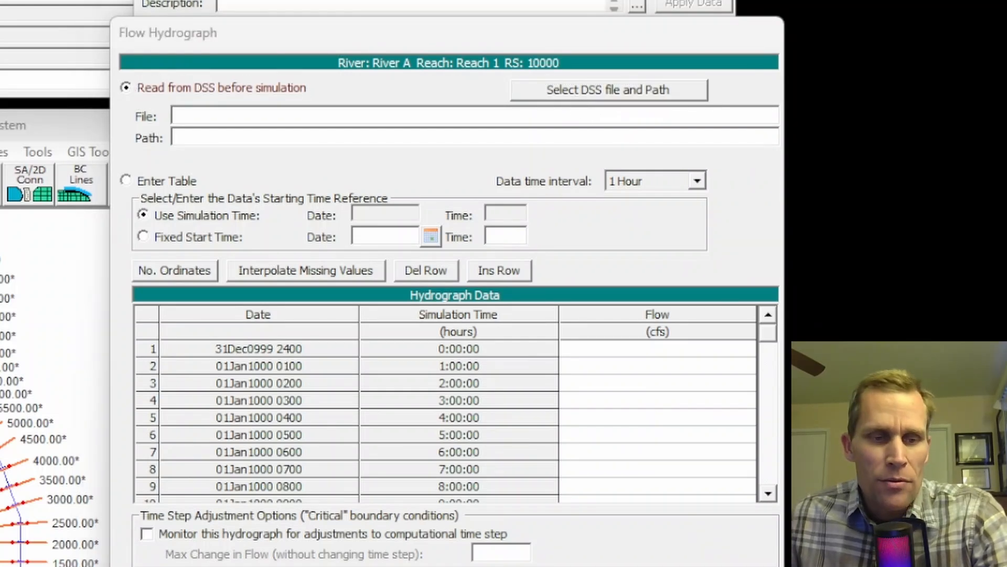
Launch HEC-DSSVue.
key(super)
click(95, 281)
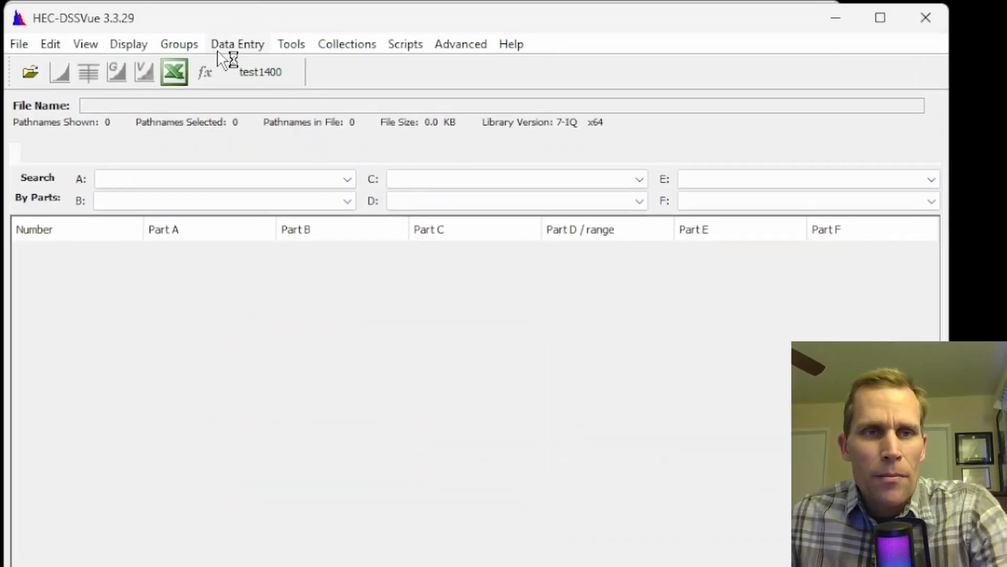
click(220, 48)
click(55, 50)
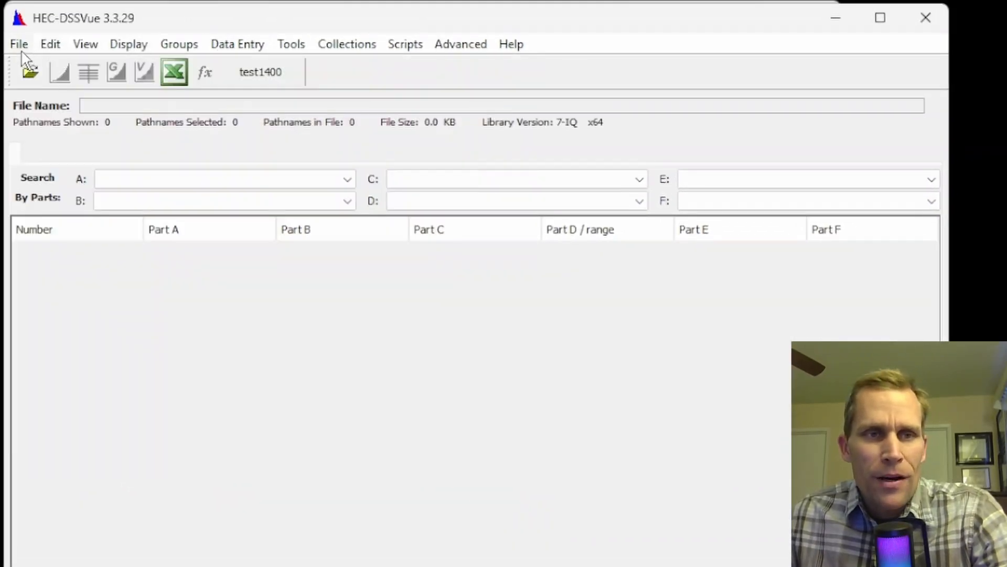
Create a new DSS file named "data" in the project folder of "16 - 1D Flow, Encroachments".
click(19, 44)
click(40, 70)
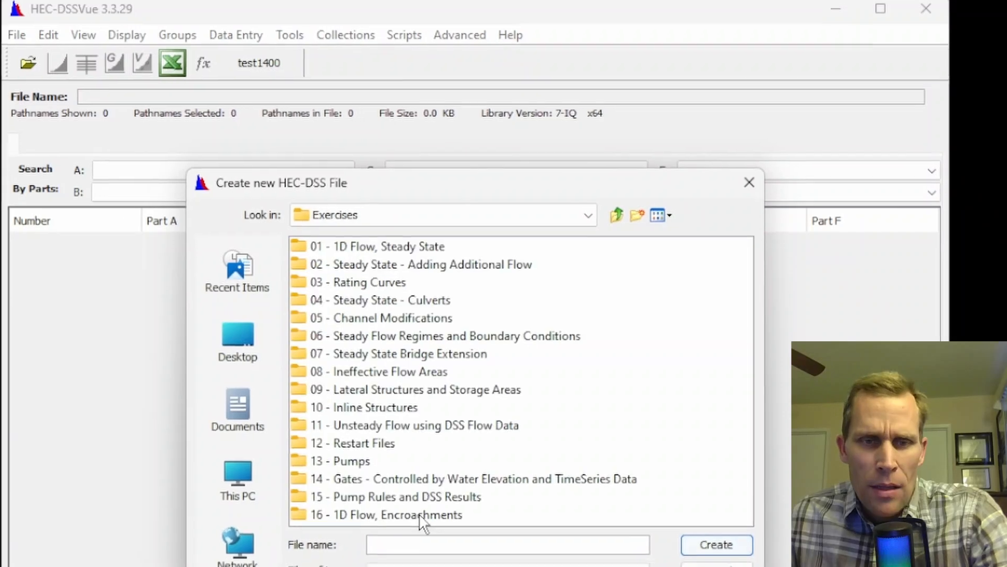
double_click(423, 517)
double_click(330, 250)
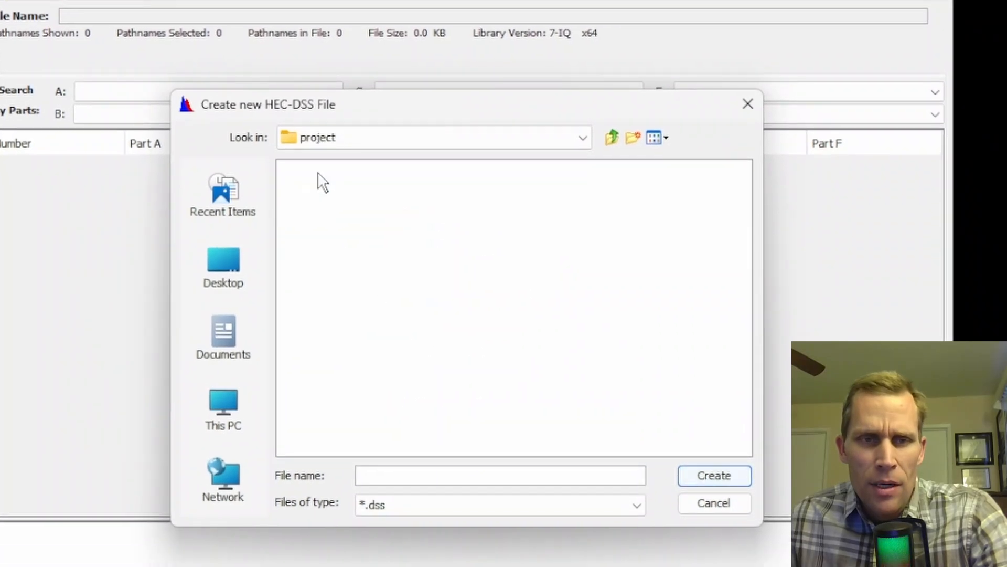
click(413, 475)
text(data)
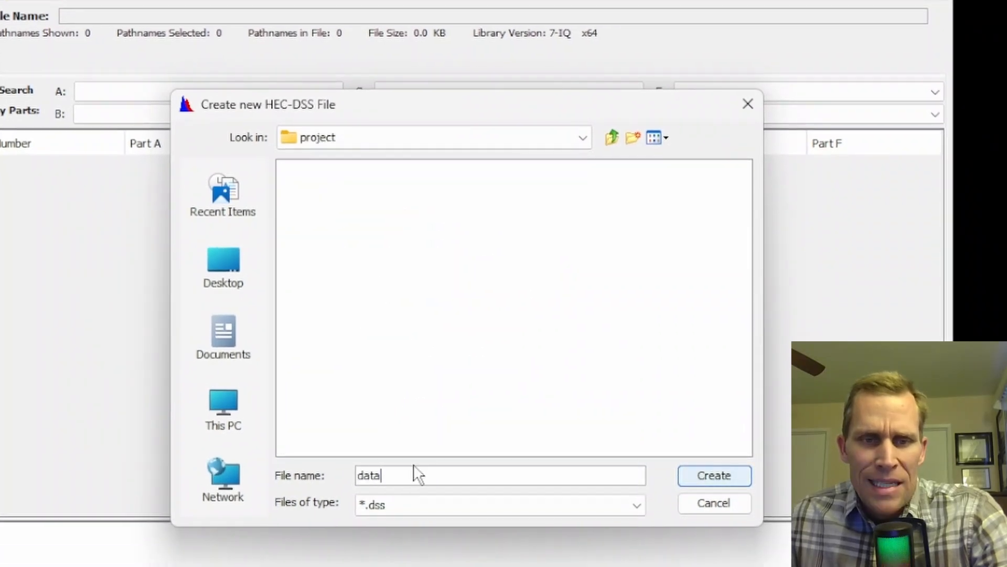
click(697, 478)
click(511, 409)
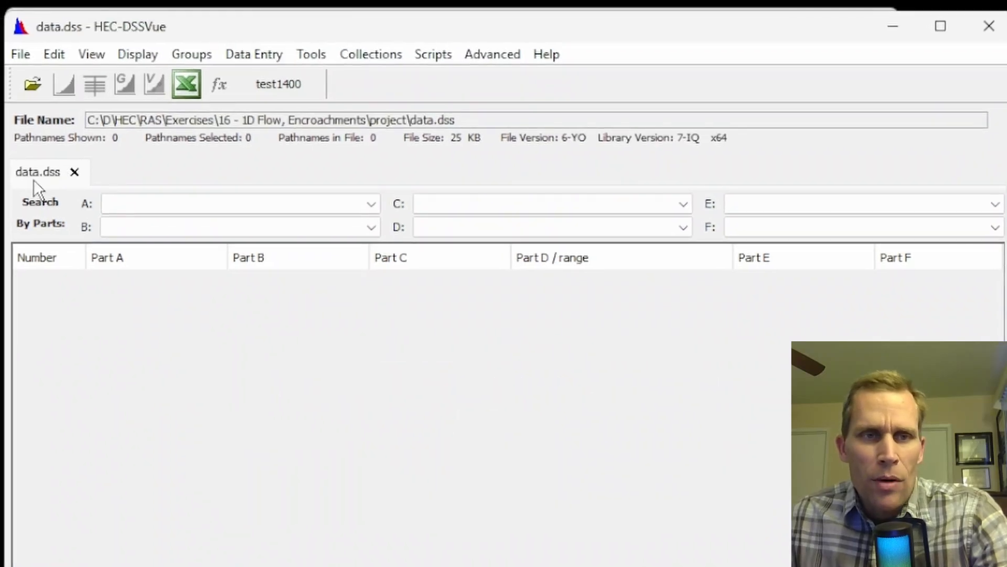
Start a manual time series with pathname parts A RIVER, B RS10000, C FLOW and E 10MIN.
click(257, 55)
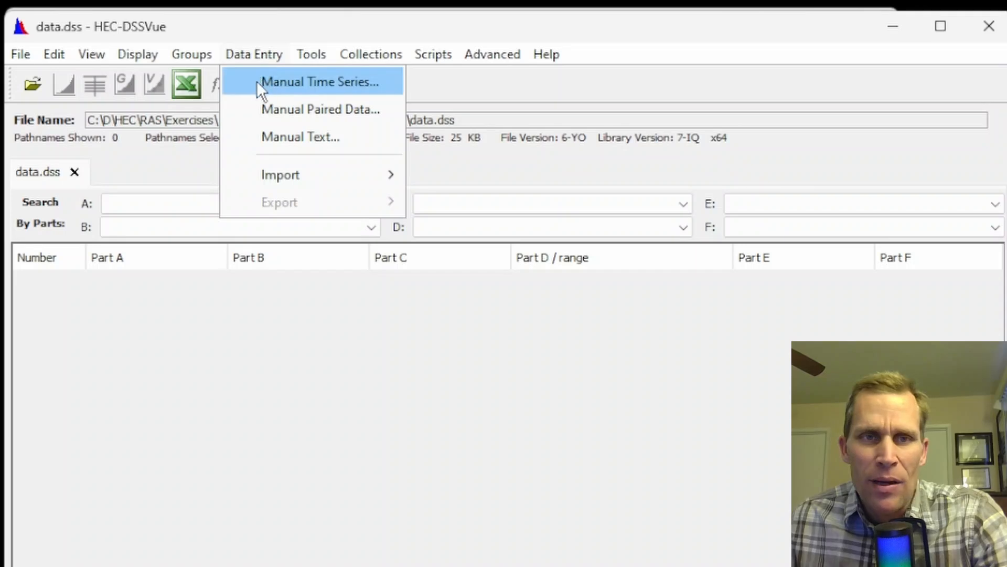
click(294, 83)
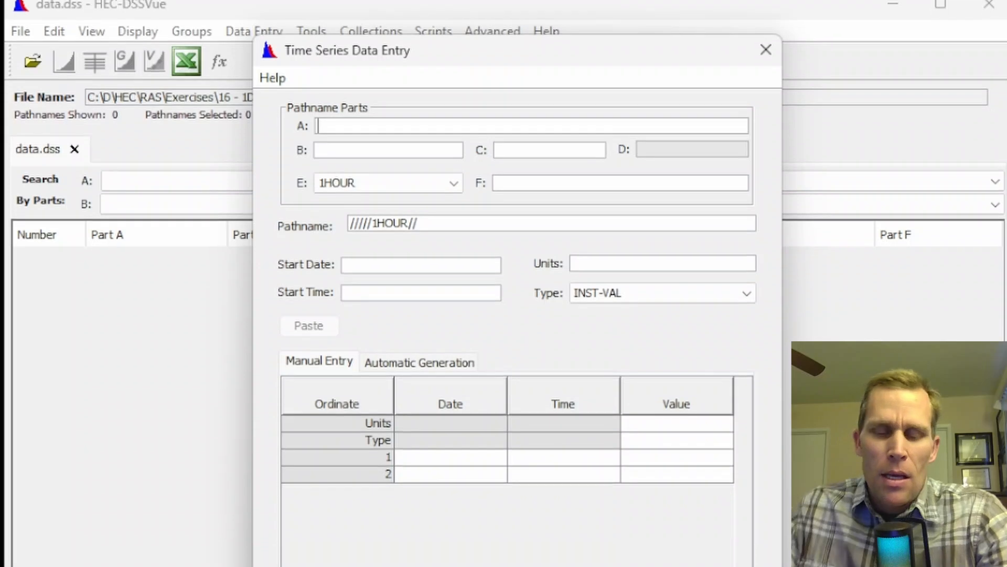
text(RIVER)
key(Tab)
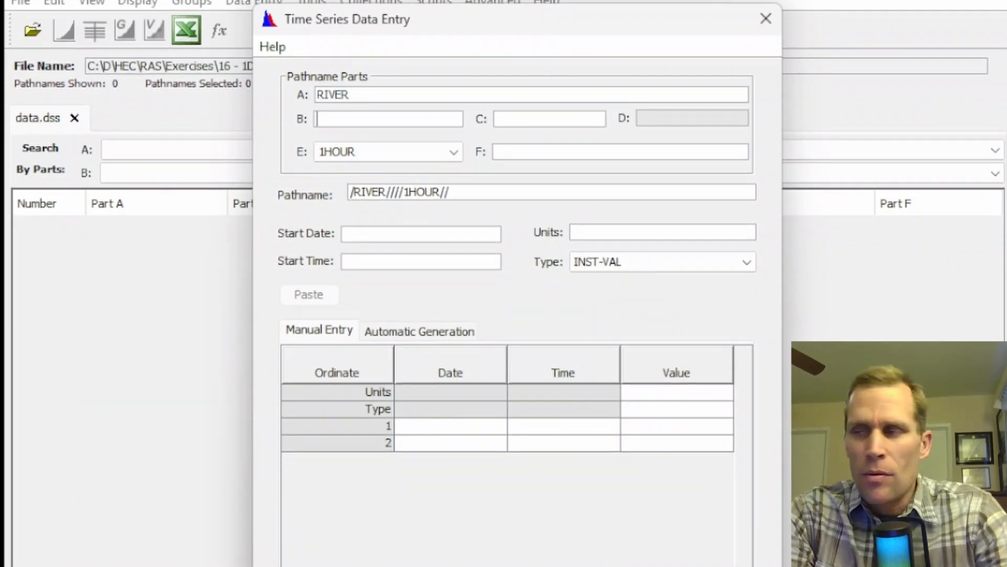
text(RS)
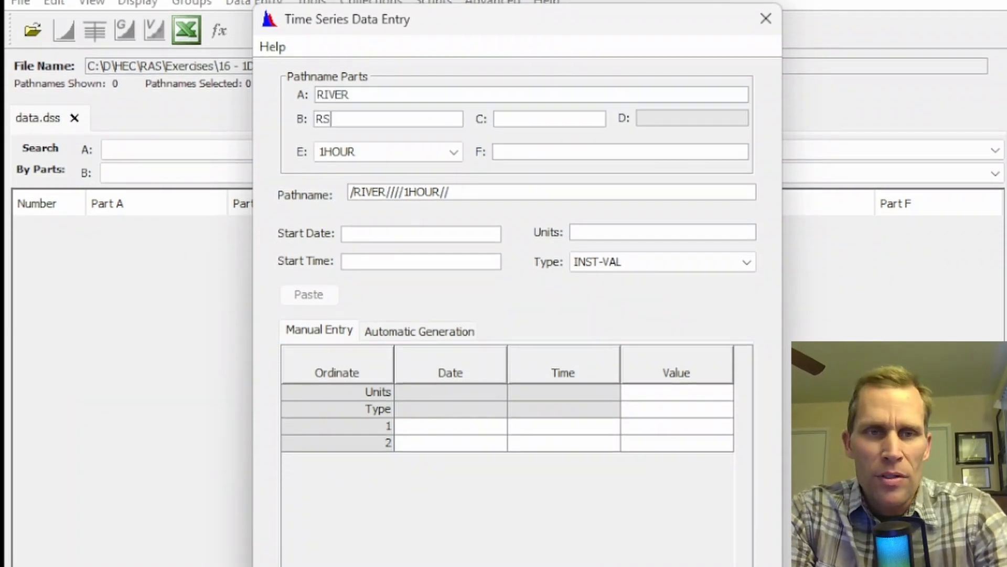
text(10000)
key(Tab)
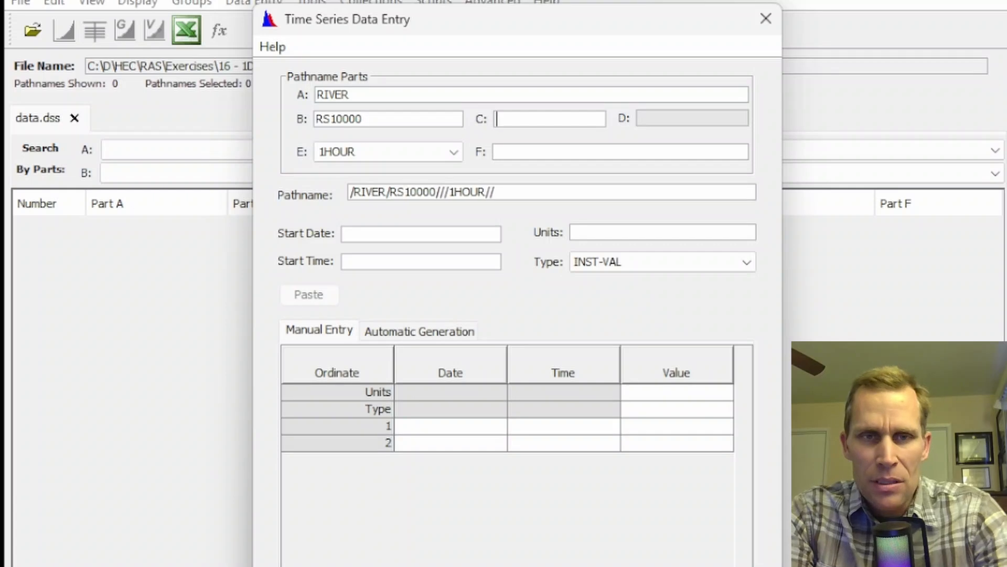
text(FLOW)
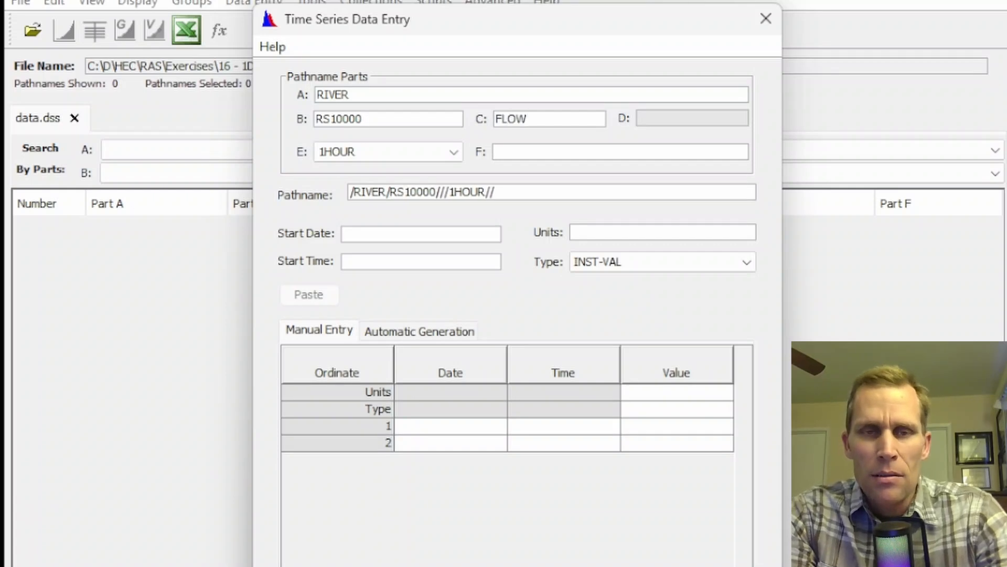
key(Tab)
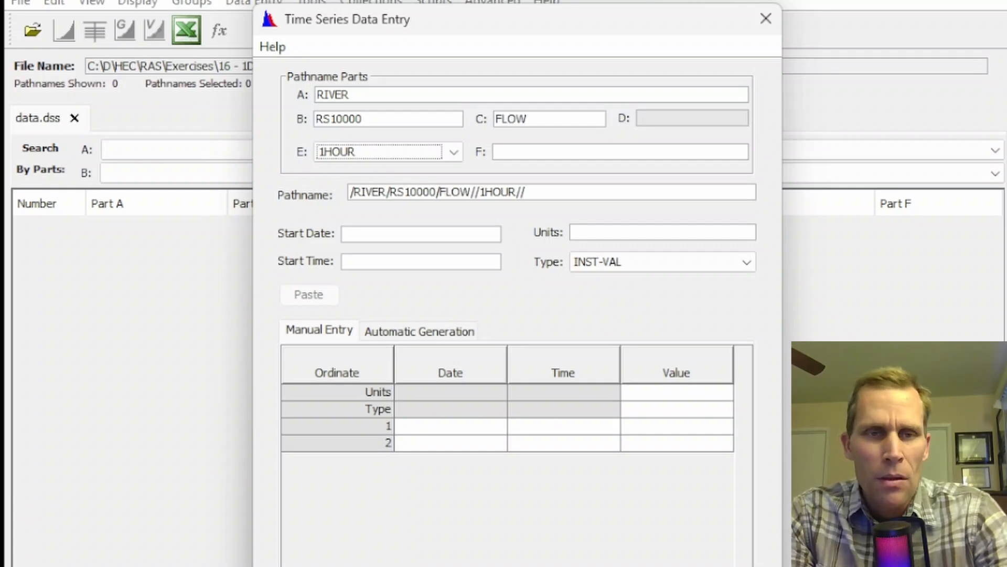
click(461, 151)
scroll(415, 239, up, 2)
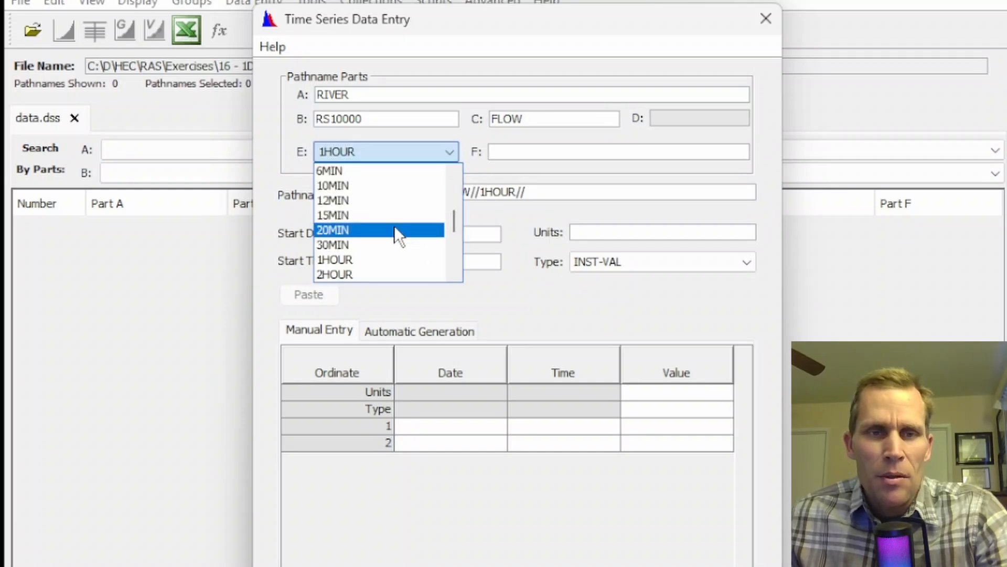
click(364, 184)
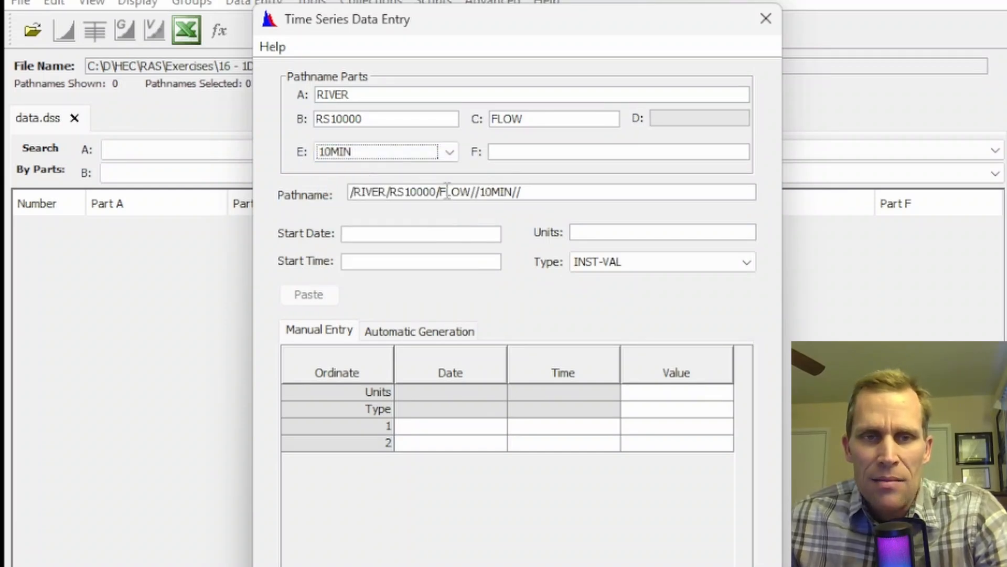
Set the time series start date to 01JAN2020, the start time to 00:00 and the units to CFS.
click(417, 234)
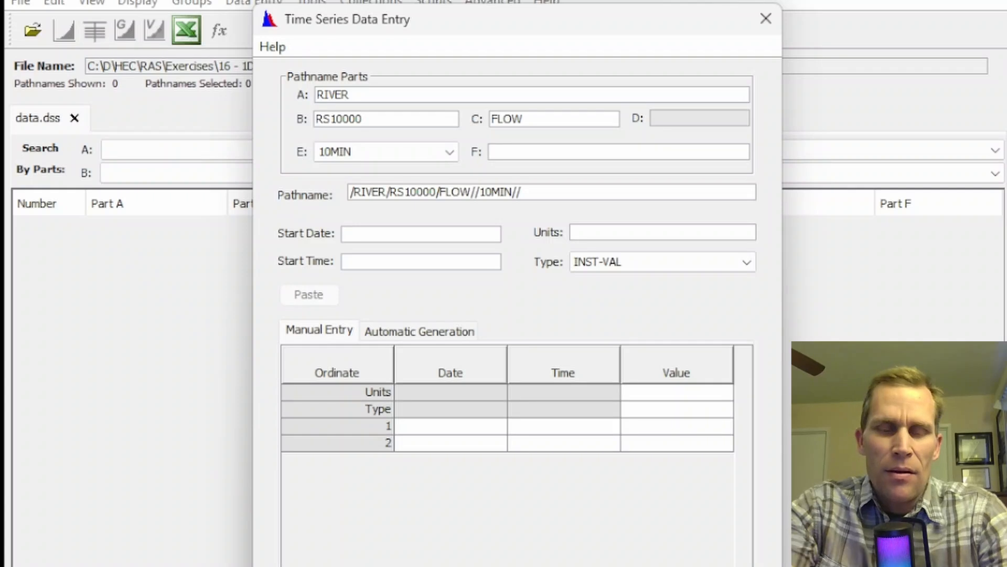
text(01)
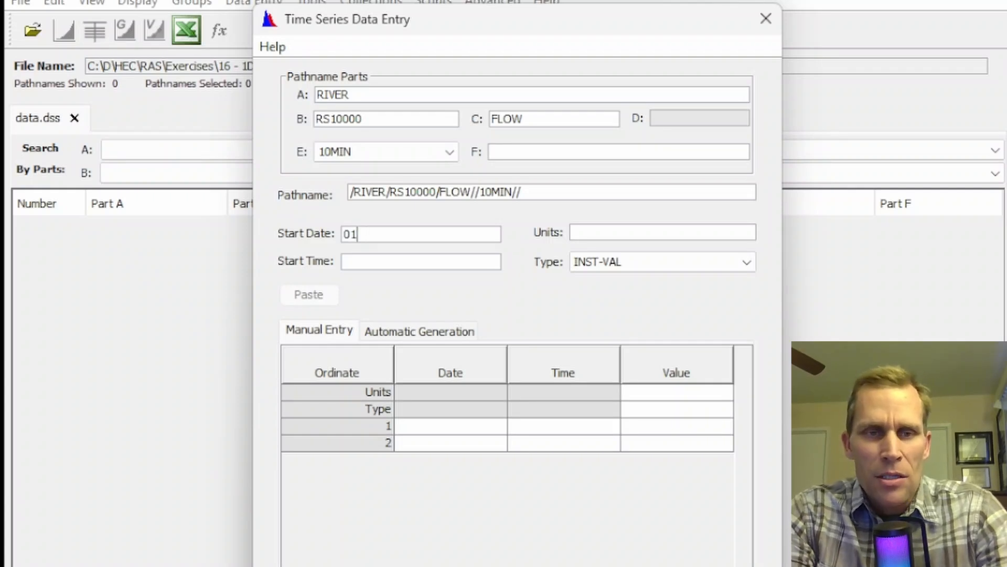
text(jAN2020)
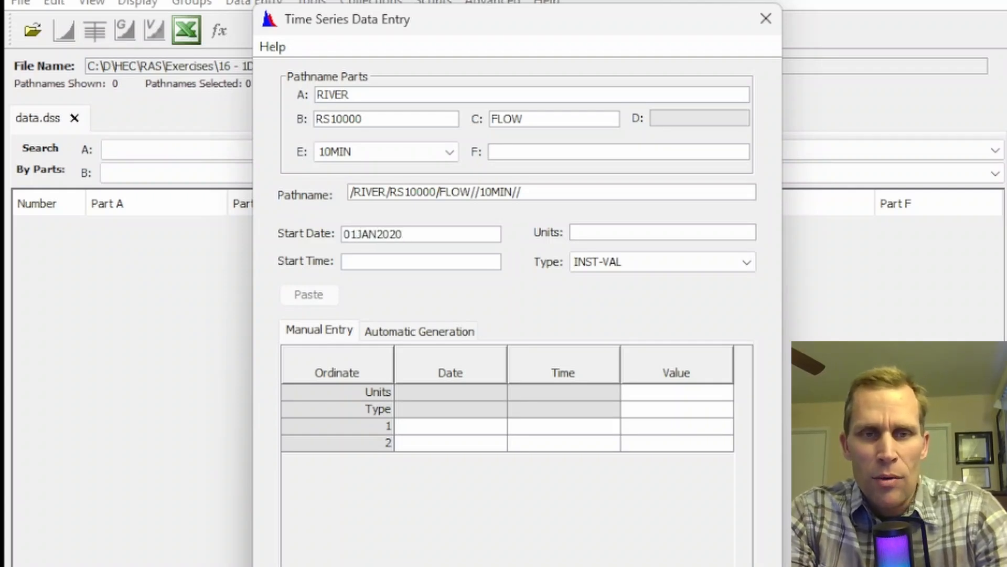
key(Tab)
text(00:00)
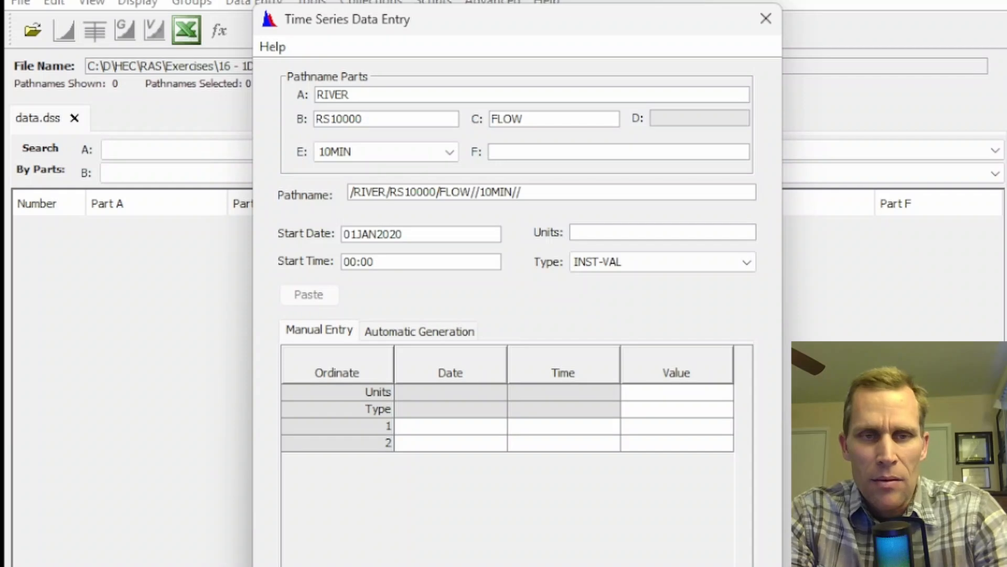
key(Tab)
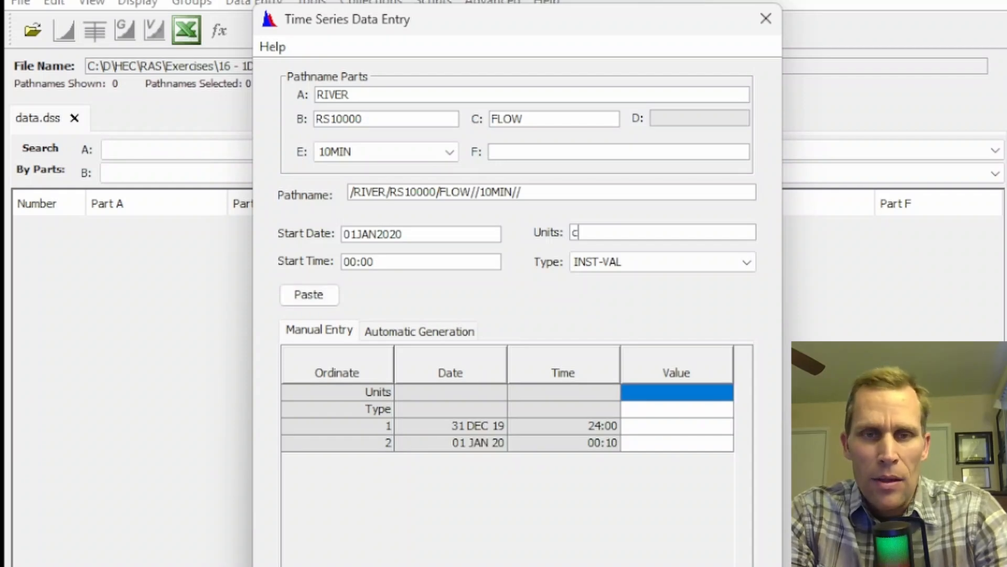
text(cFS)
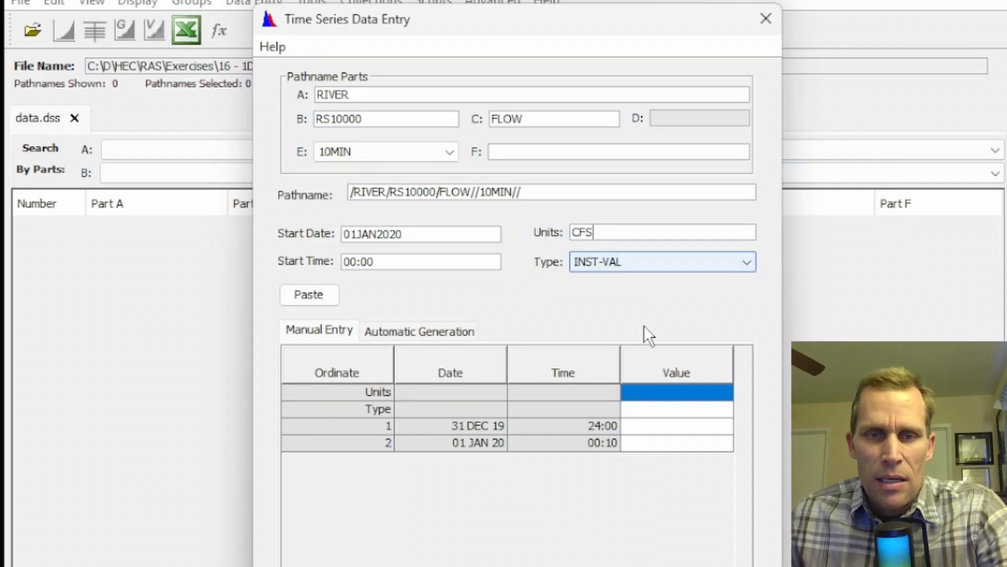
Copy the EX16 flow column from the Excel workbook and paste it into the time series values from ordinate 1 in HEC-DSSVue.
click(664, 427)
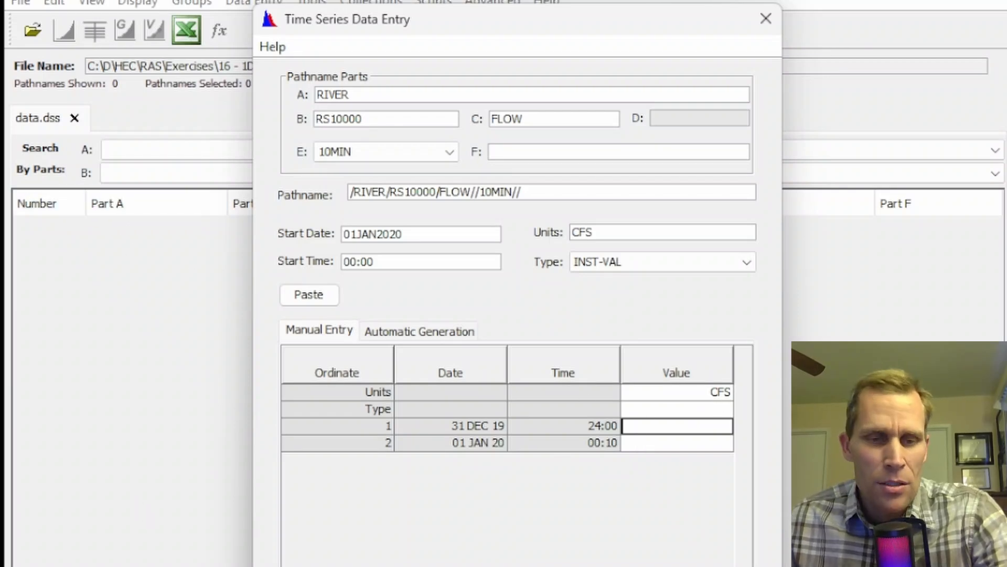
key(alt+Tab)
key(ctrl+Page_Down)
key(ctrl+Page_Down)
click(340, 391)
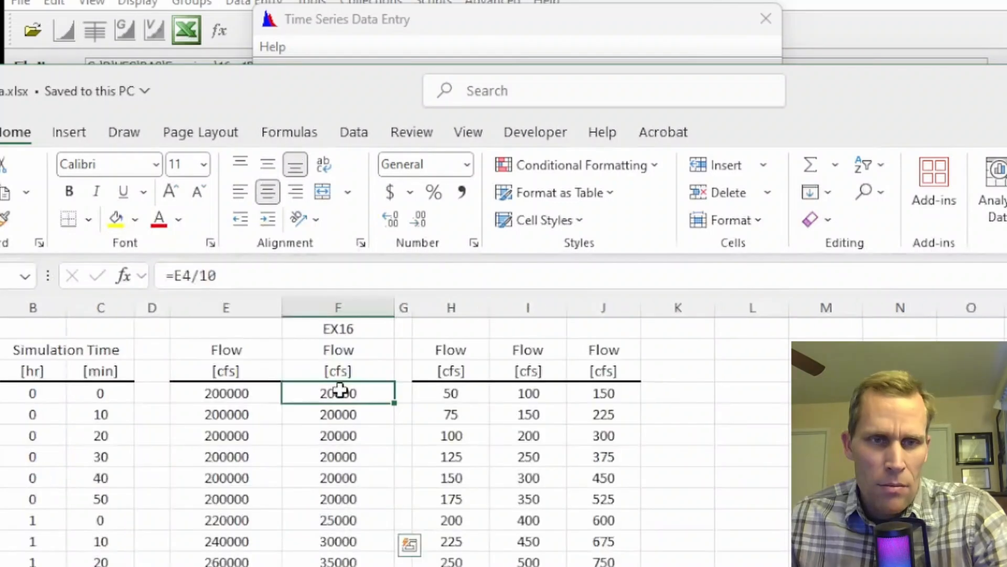
key(ctrl+shift+Down)
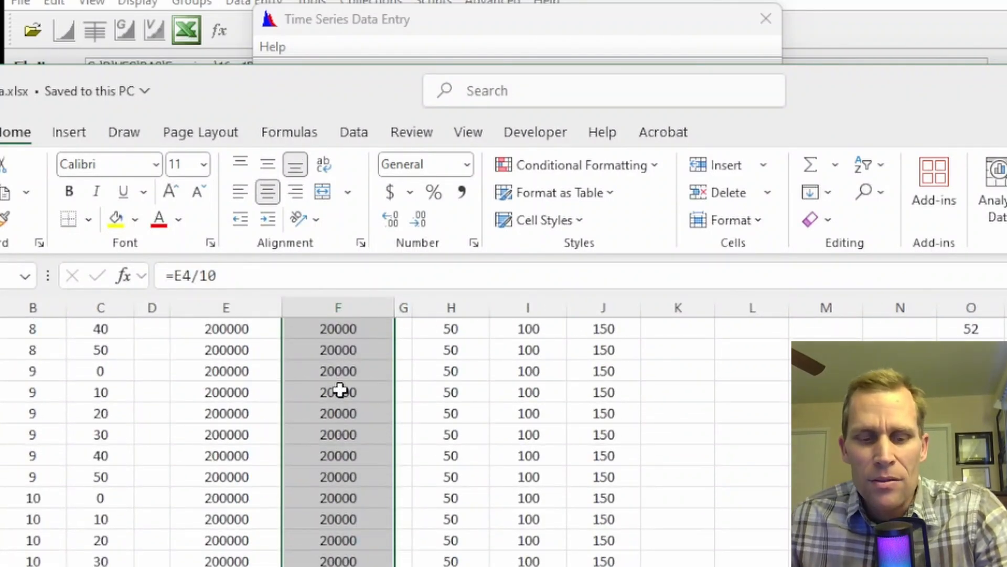
key(ctrl+c)
key(alt+Tab)
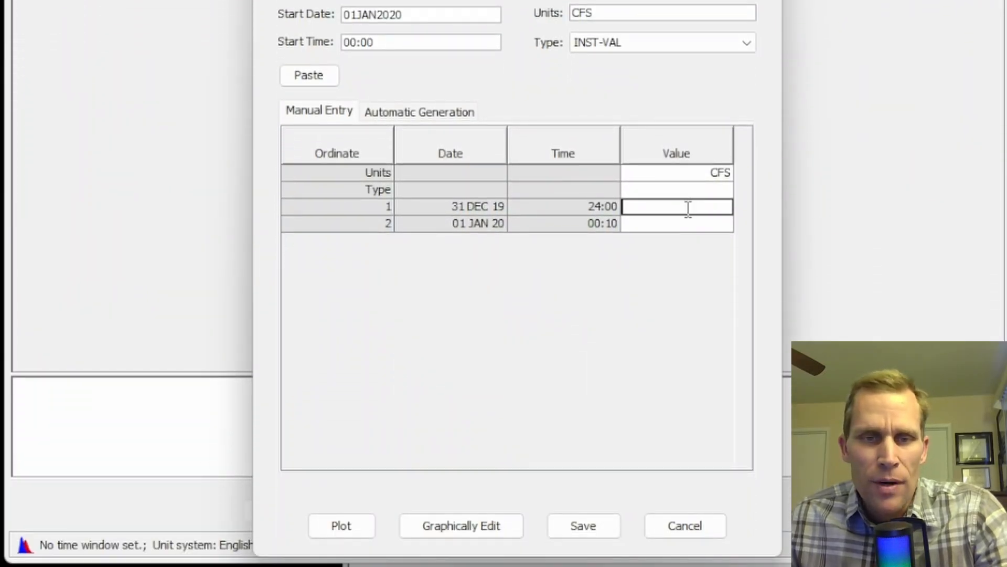
click(309, 76)
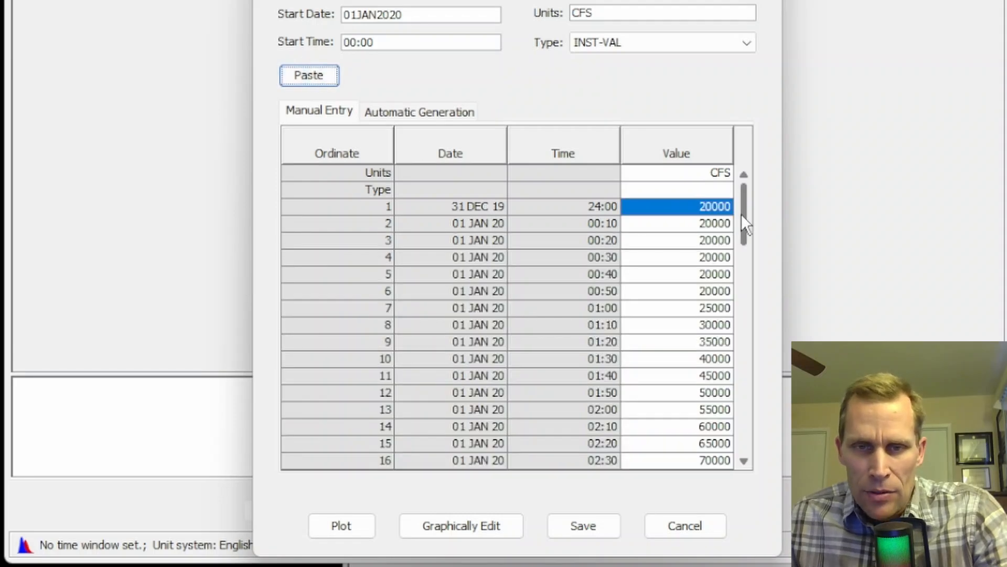
Check the pasted flow values through the table and save the time series to the DSS file.
mouse_move(744, 215)
mouse_down()
mouse_move(754, 464)
mouse_move(747, 200)
mouse_up()
double_click(704, 207)
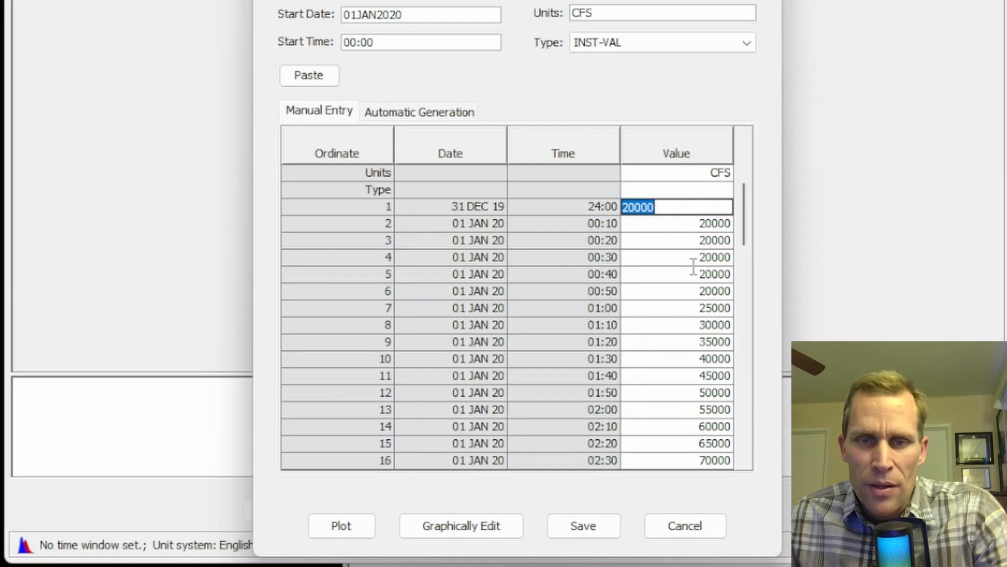
scroll(691, 296, down, 5)
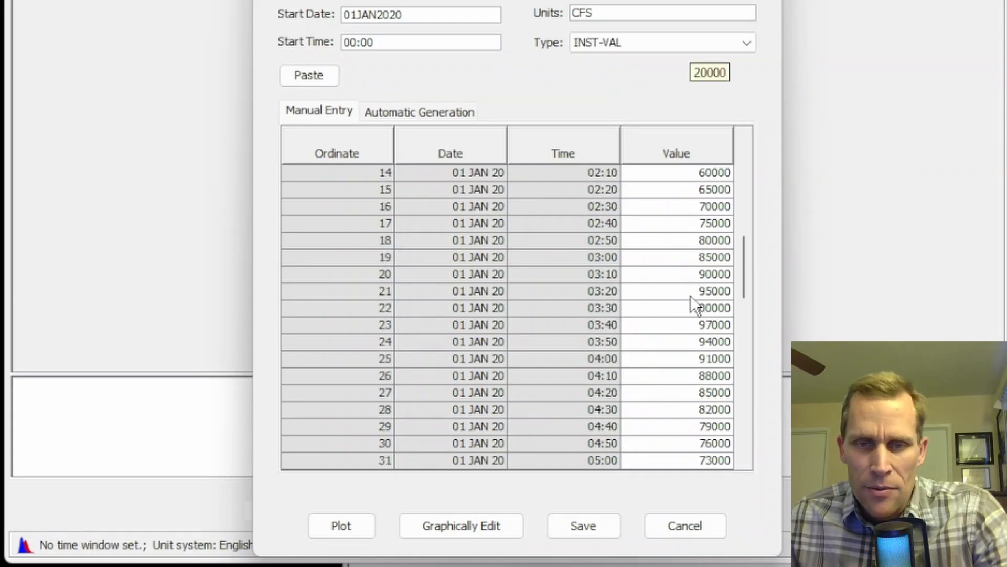
double_click(696, 307)
scroll(695, 307, down, 9)
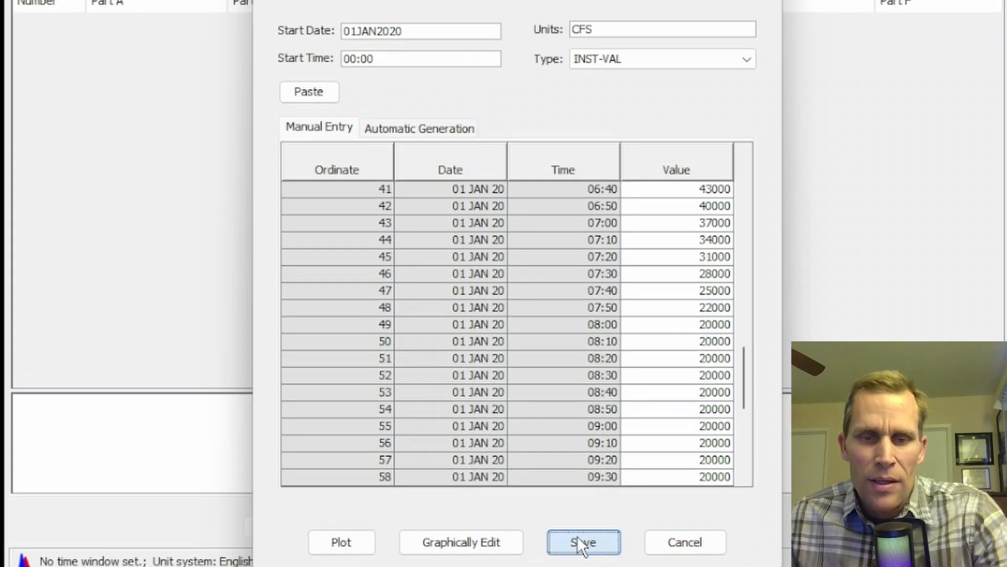
click(580, 526)
click(557, 216)
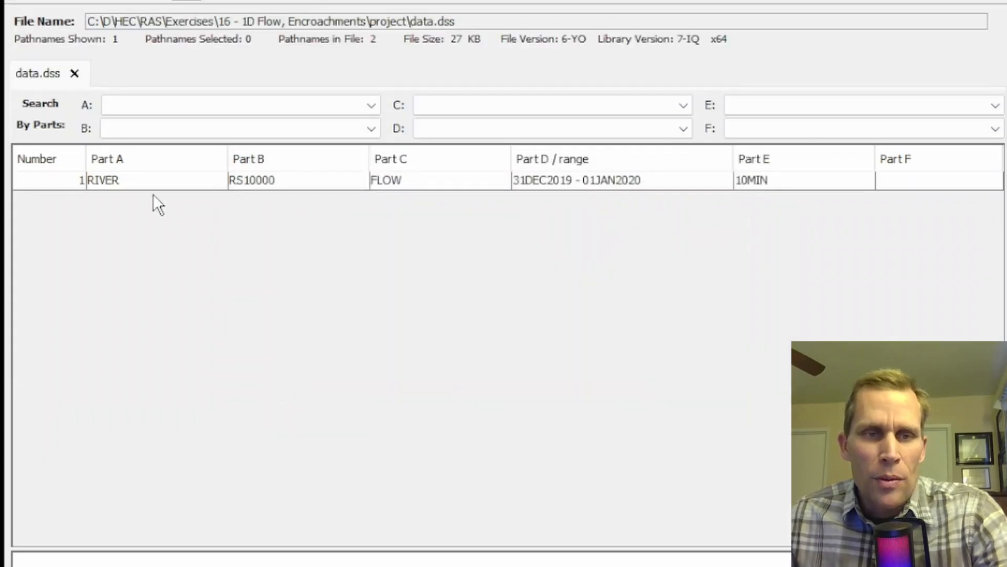
Plot the RS10000 flow record to examine the hydrograph's shape, and close the plot.
click(135, 22)
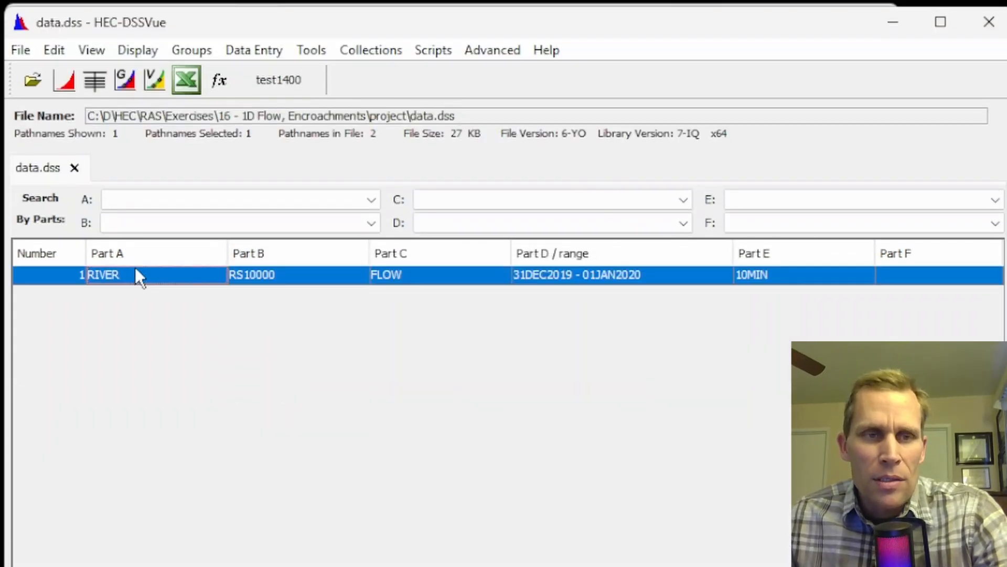
click(67, 90)
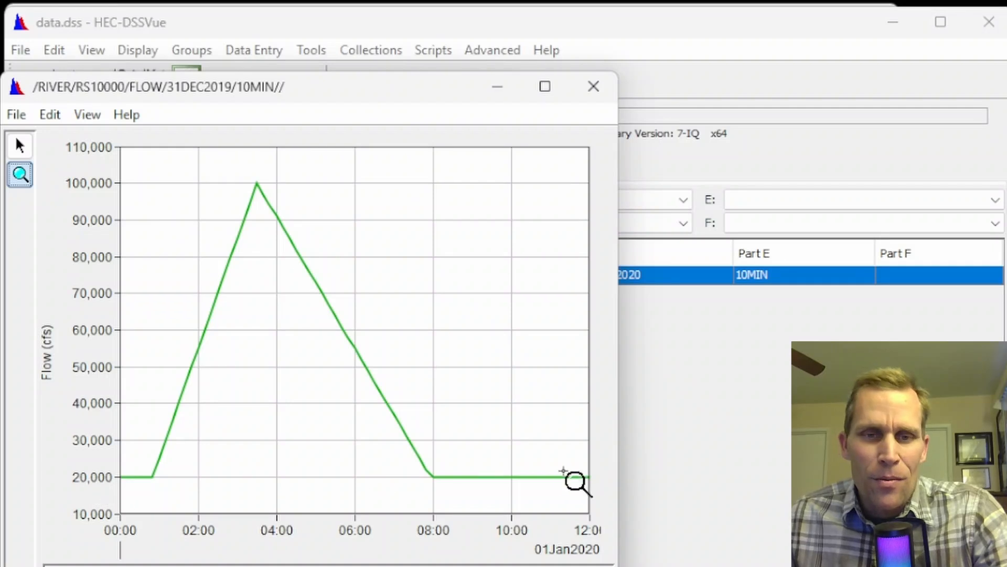
click(593, 87)
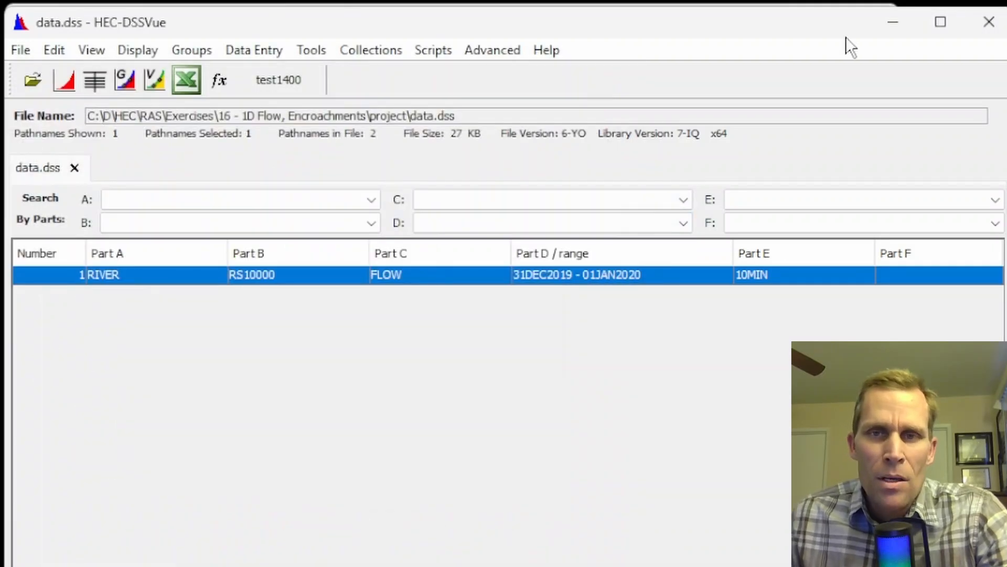
Switch back to HEC-RAS and add data.dss from the project folder as the DSS source for the RS 10000 flow hydrograph.
click(891, 26)
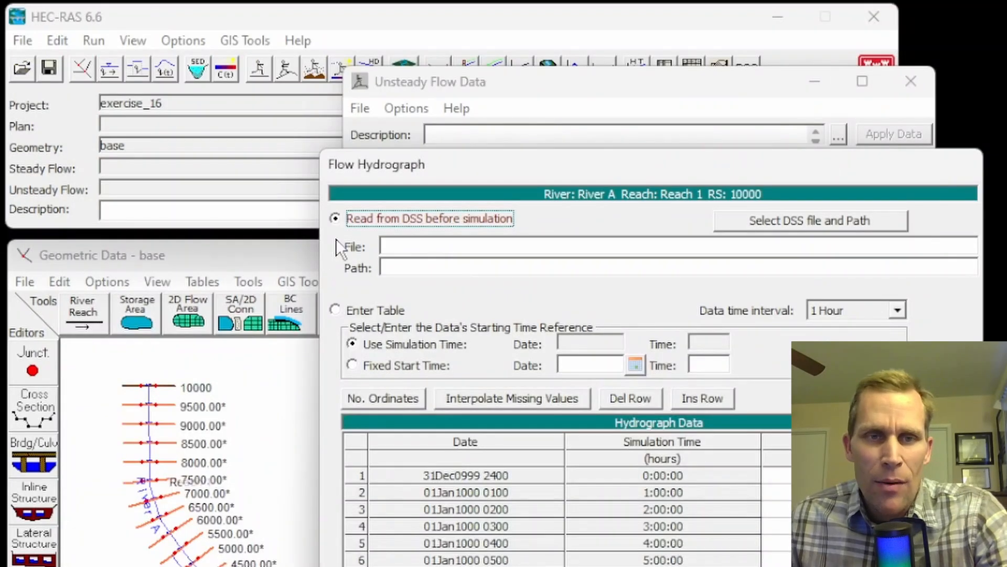
click(763, 228)
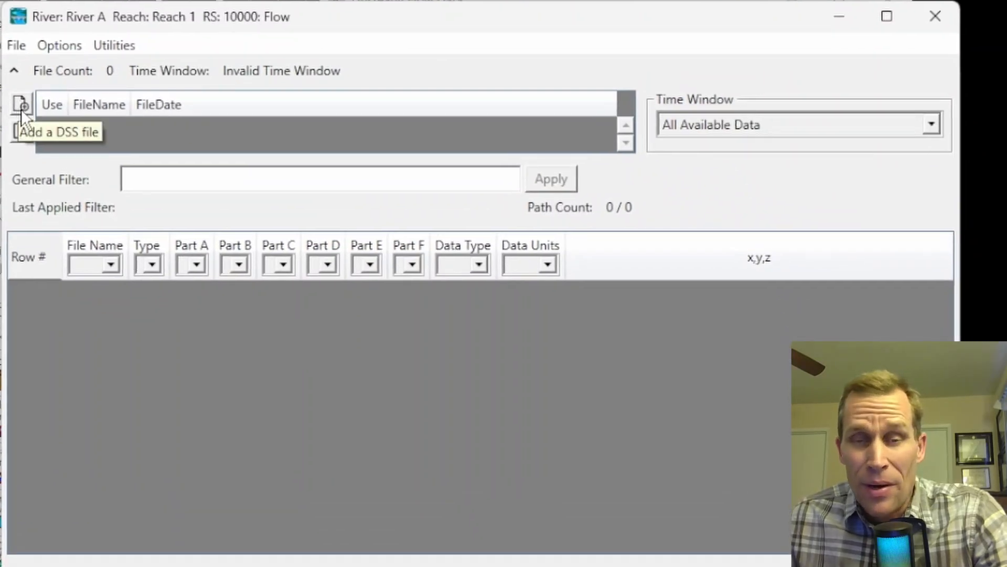
click(17, 105)
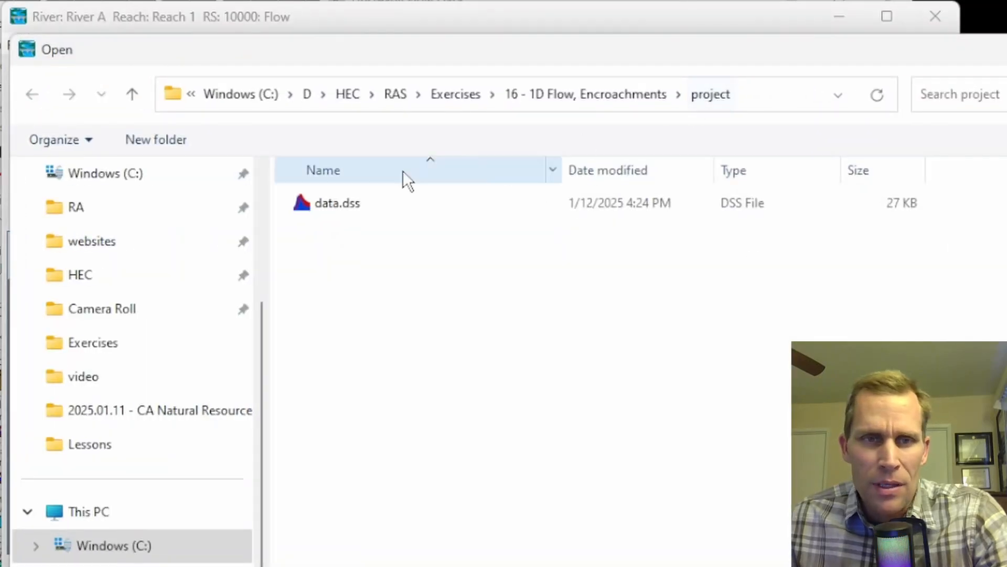
double_click(348, 210)
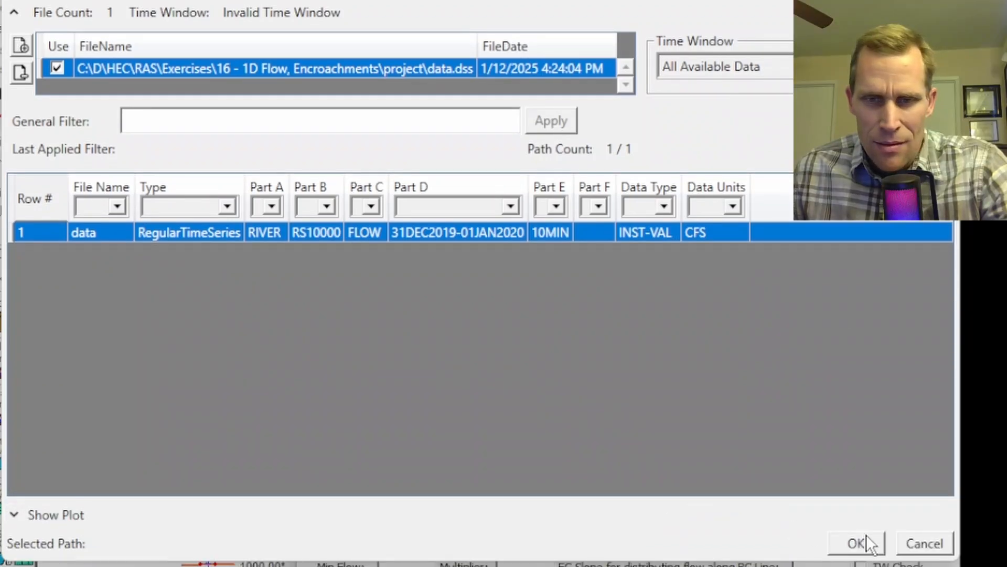
Preview the plot of the RIVER/RS10000/FLOW record and accept that record as the flow hydrograph at RS 10000.
click(13, 513)
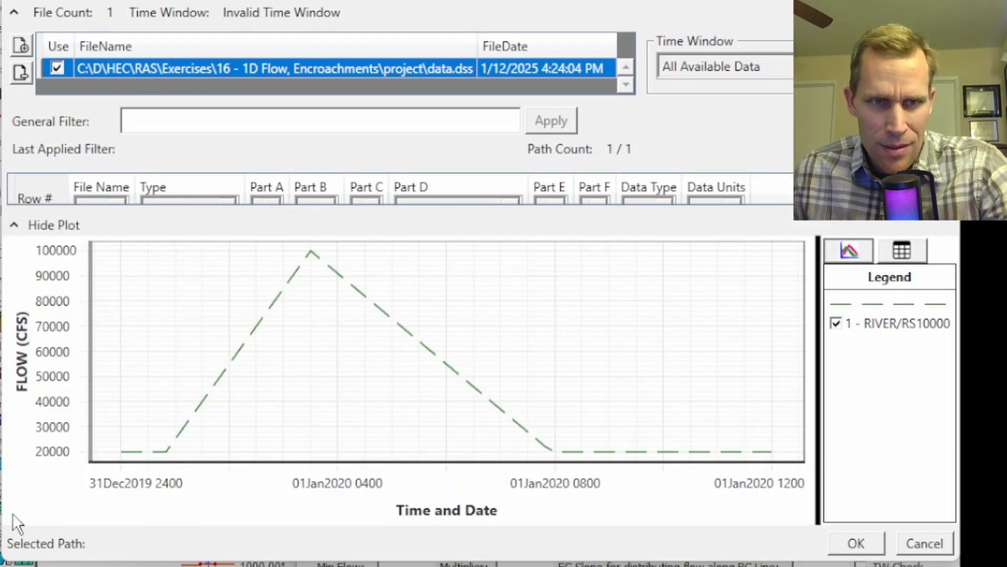
click(14, 225)
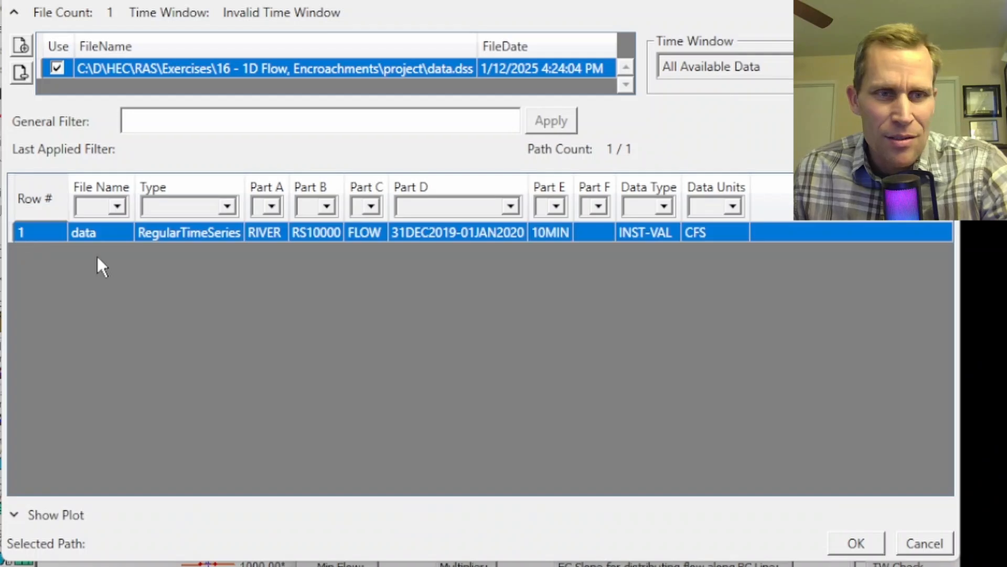
click(858, 543)
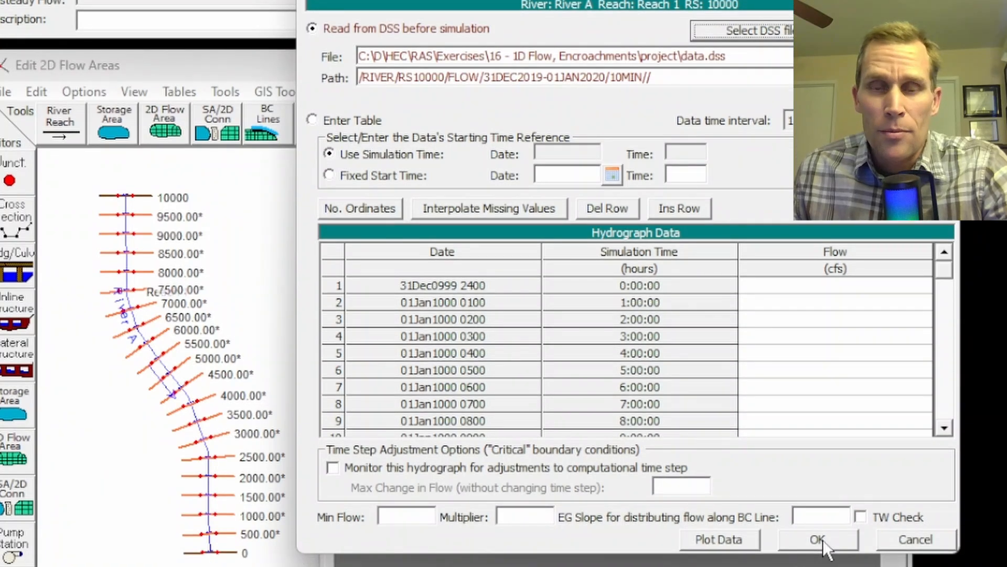
click(817, 540)
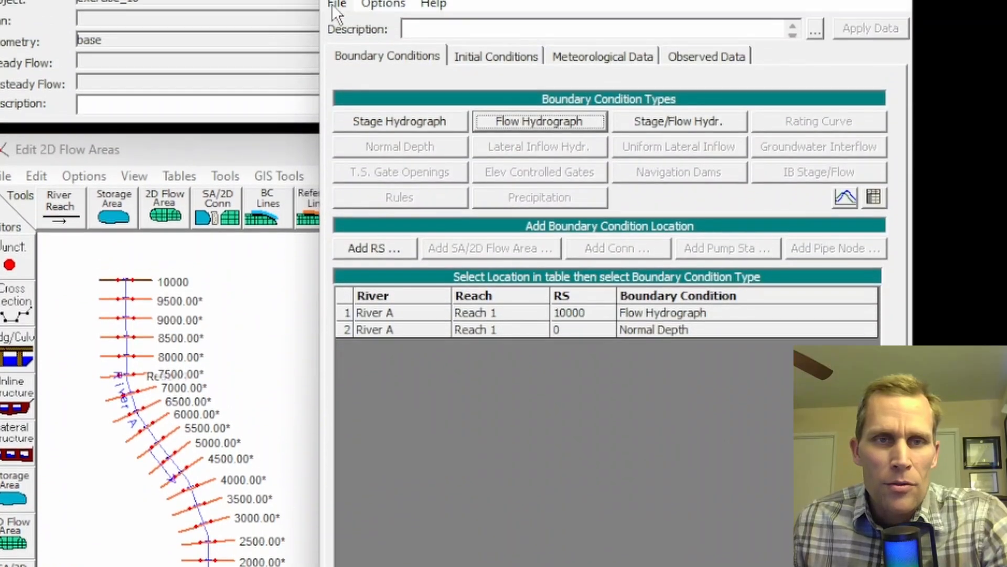
Save the unsteady flow data in the project folder with the title 20k-100k-20k and close the unsteady flow editor.
click(334, 4)
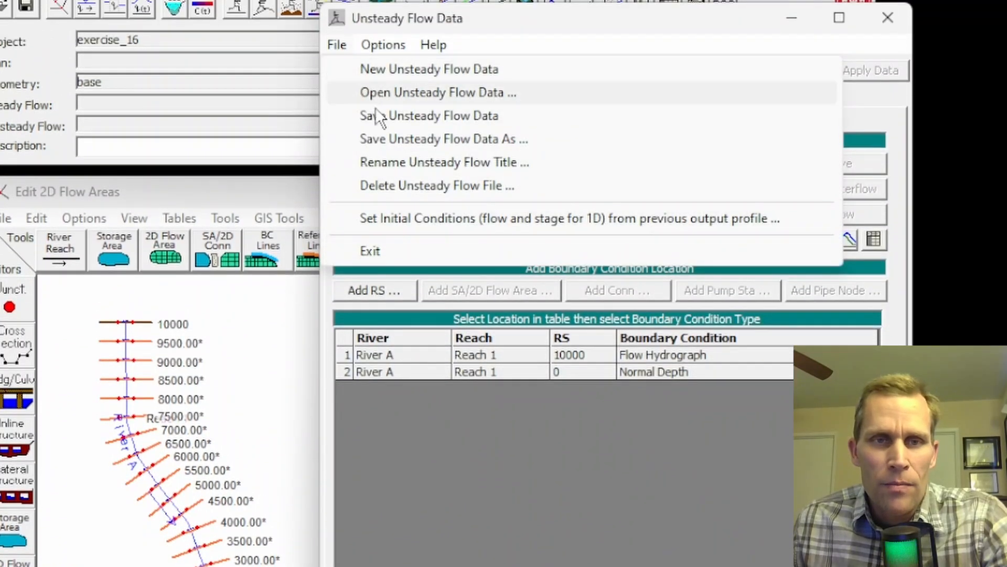
click(405, 115)
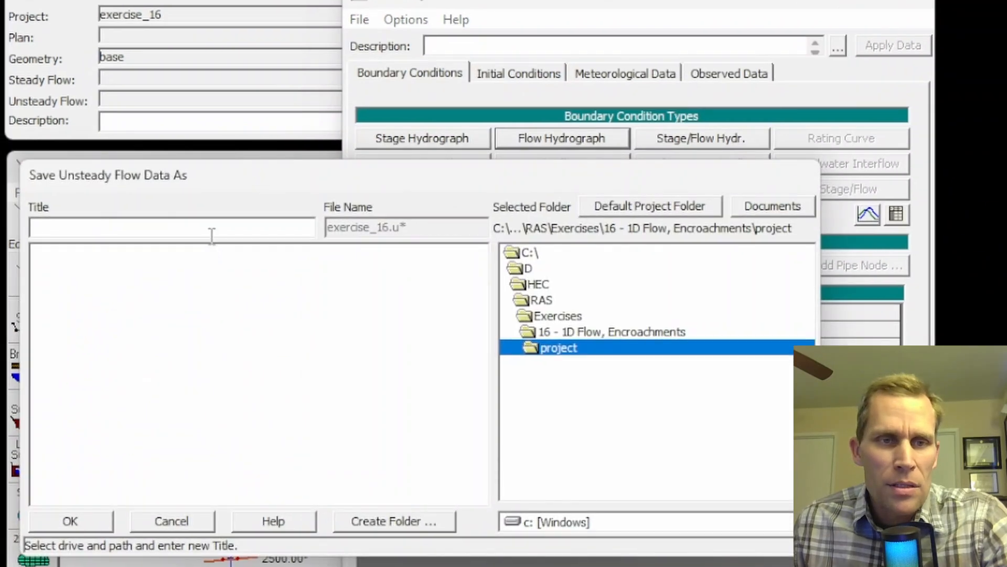
text(20k)
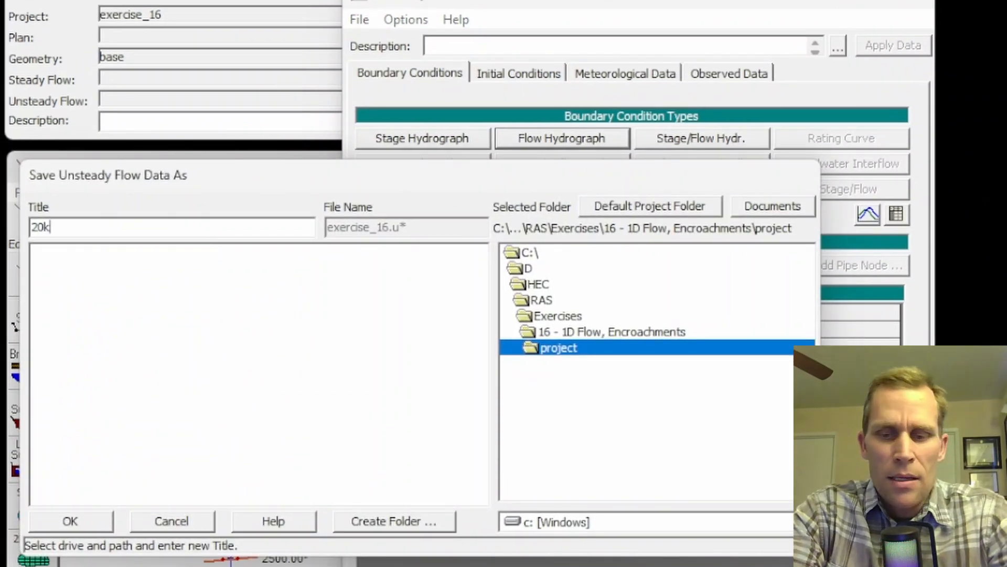
text(-100k-20k)
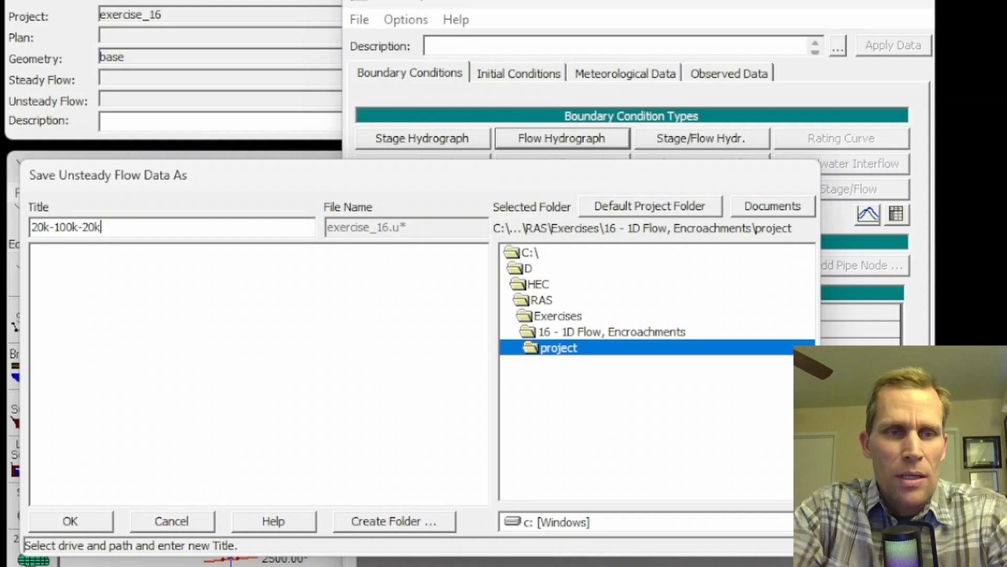
click(71, 521)
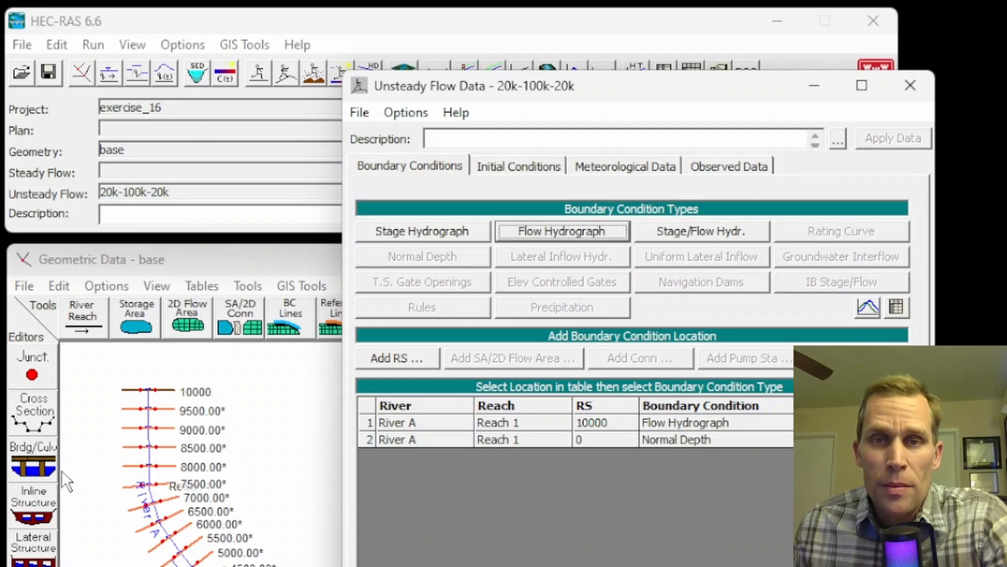
click(363, 115)
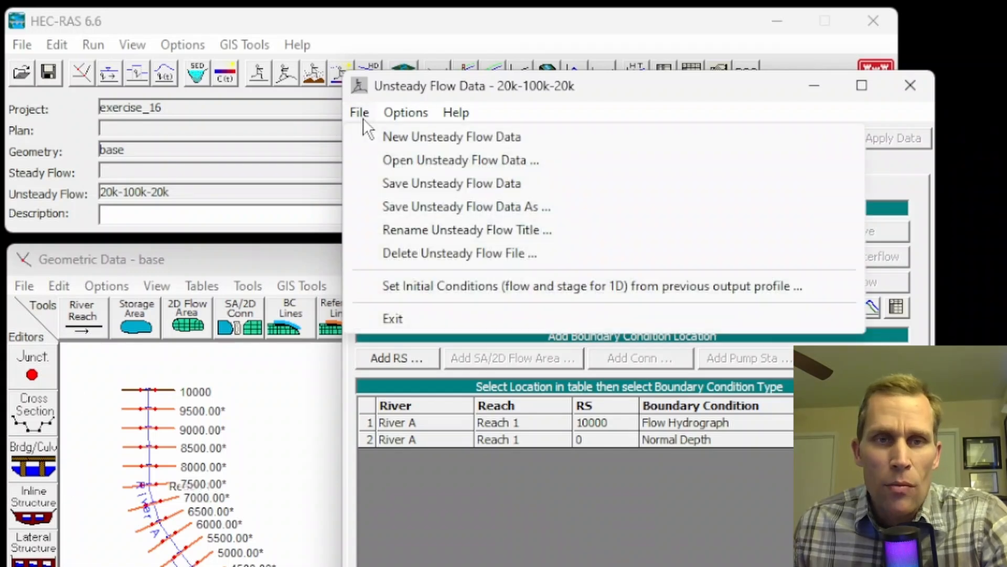
click(412, 187)
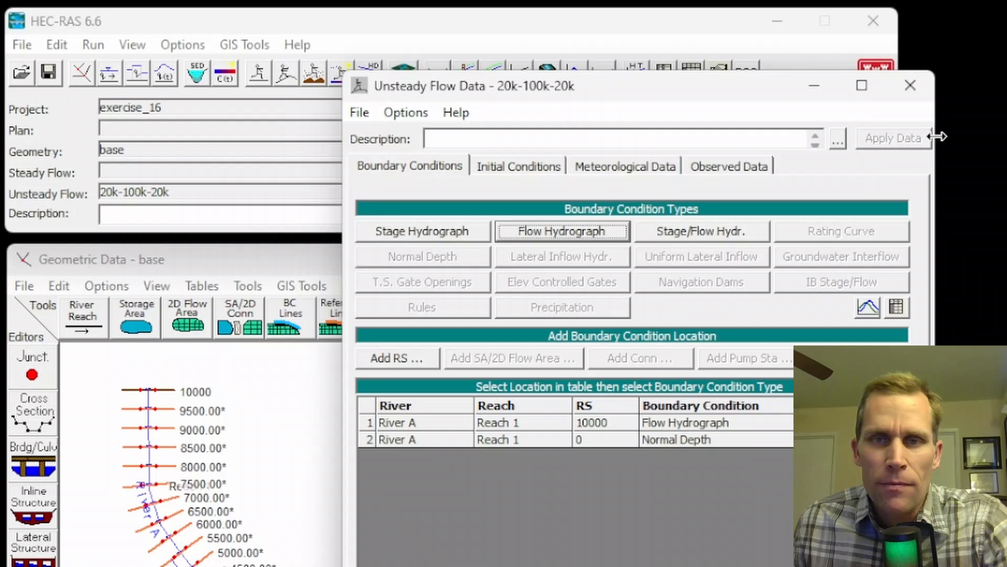
click(911, 86)
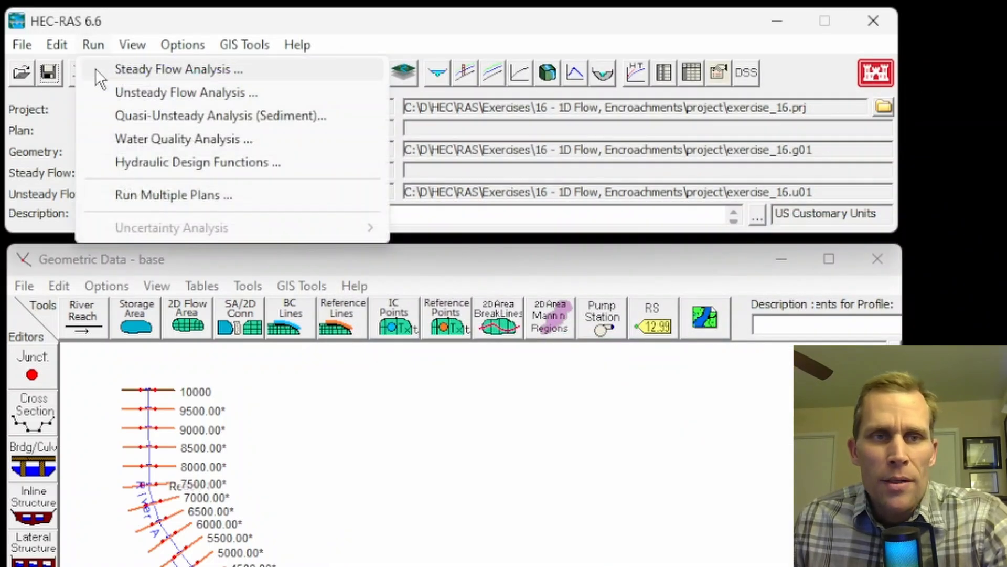
Start an unsteady flow analysis and save its plan with the title "base" and the short ID "base".
click(123, 89)
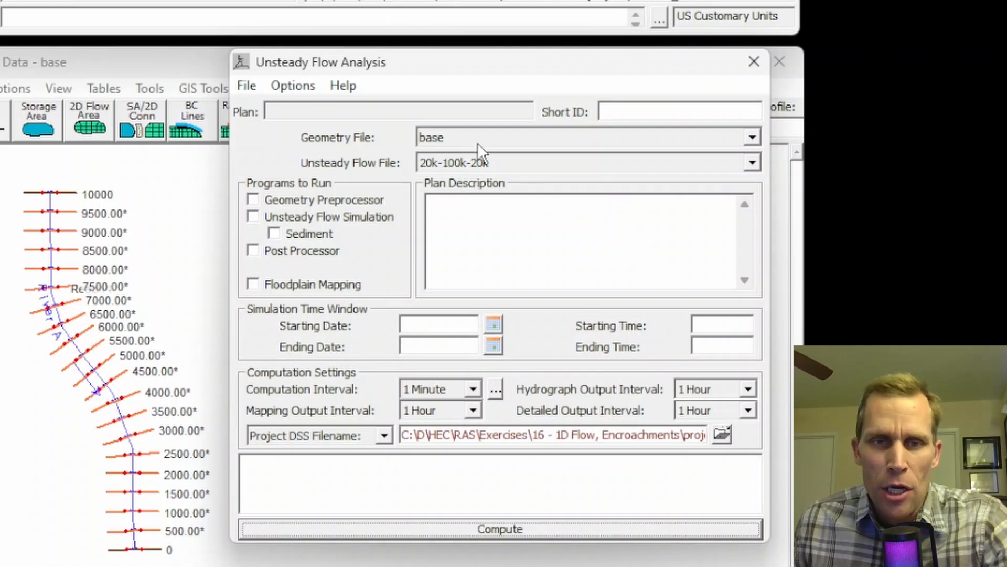
click(244, 84)
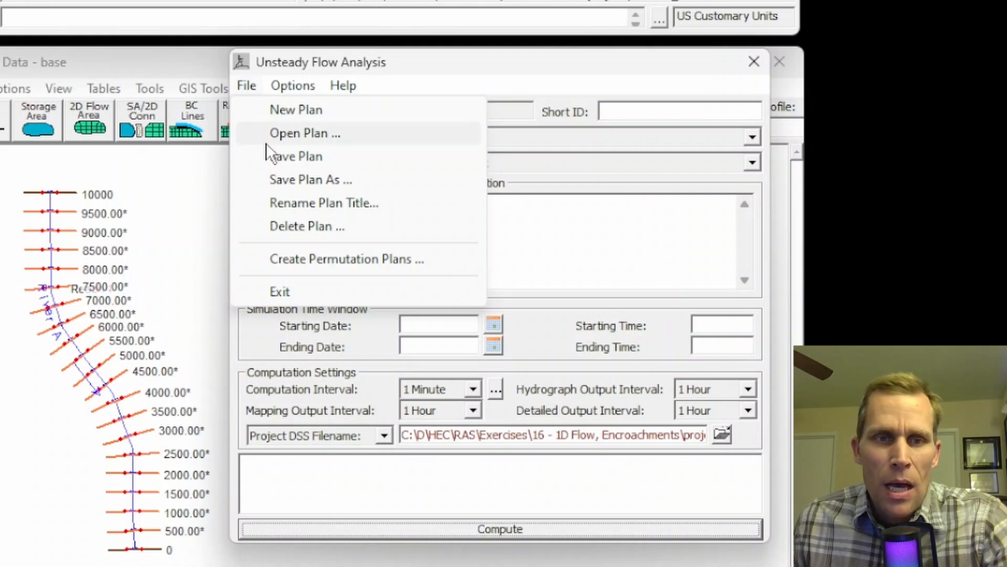
click(278, 156)
text(base)
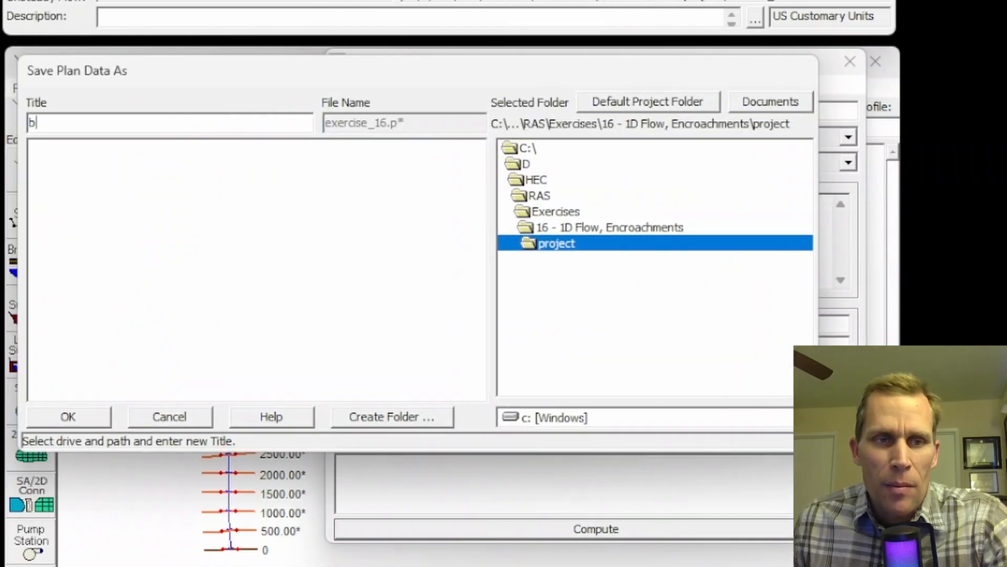
click(94, 417)
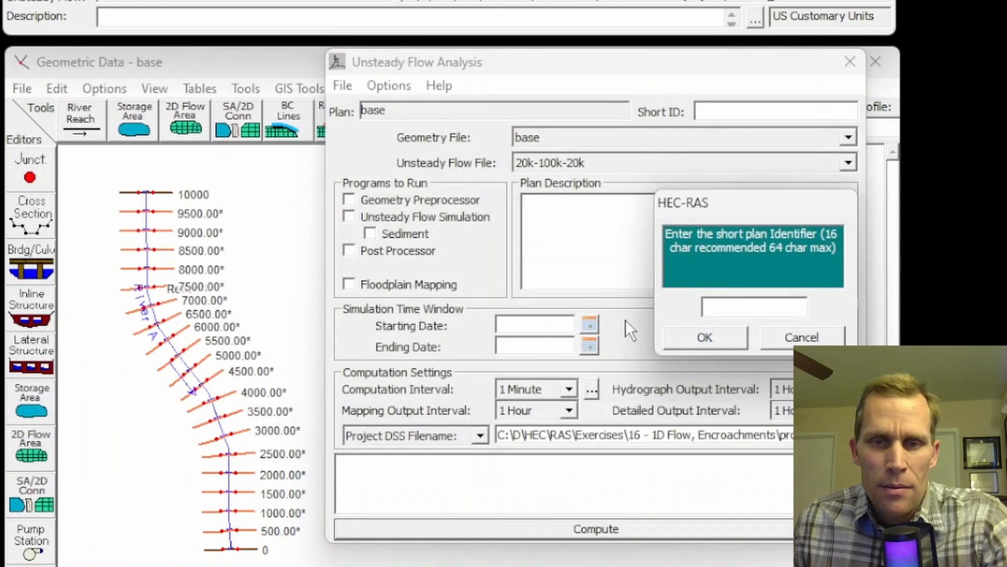
text(base)
click(704, 337)
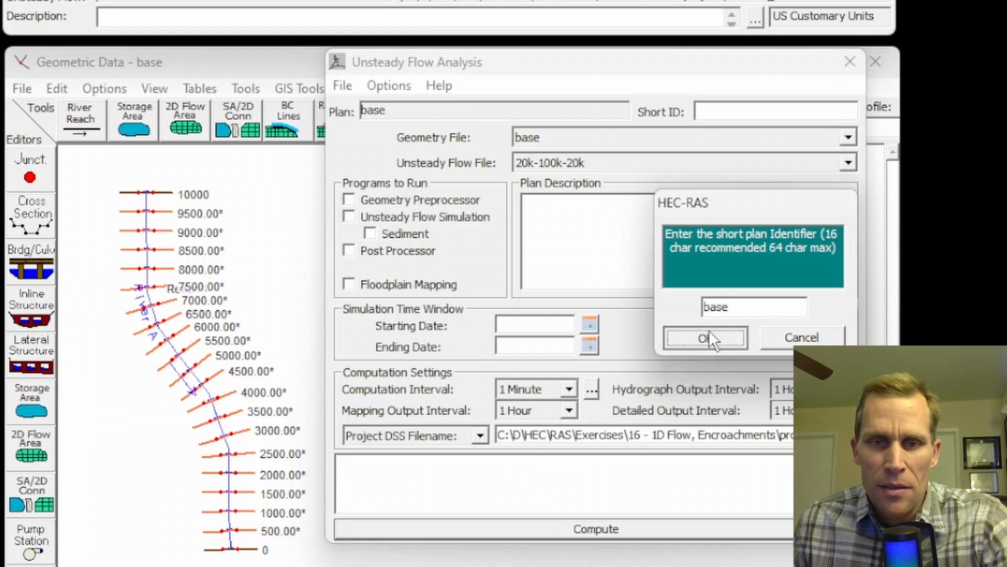
Enable the Geometry Preprocessor, Unsteady Flow Simulation and Post Processor for the base plan.
click(349, 200)
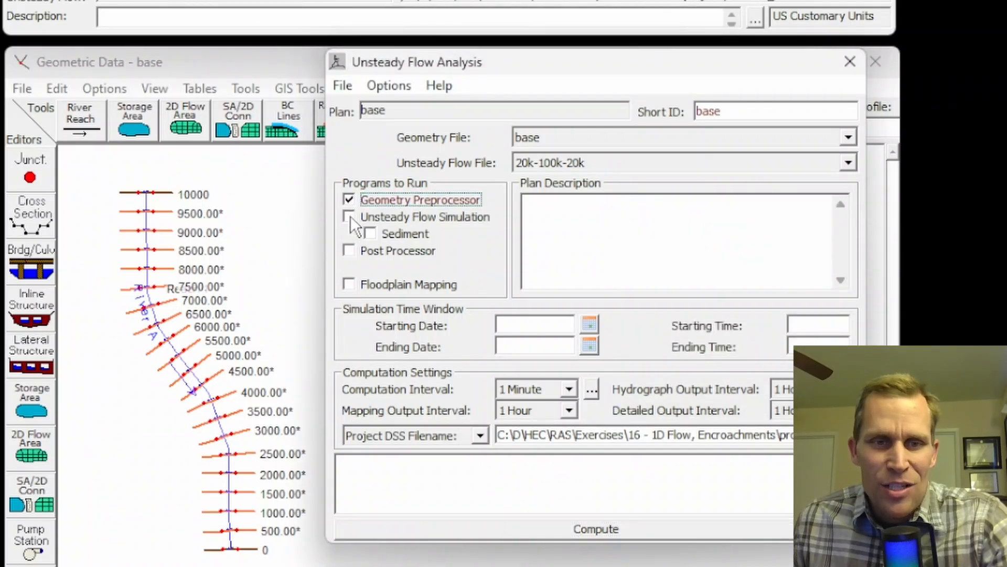
click(350, 216)
click(349, 250)
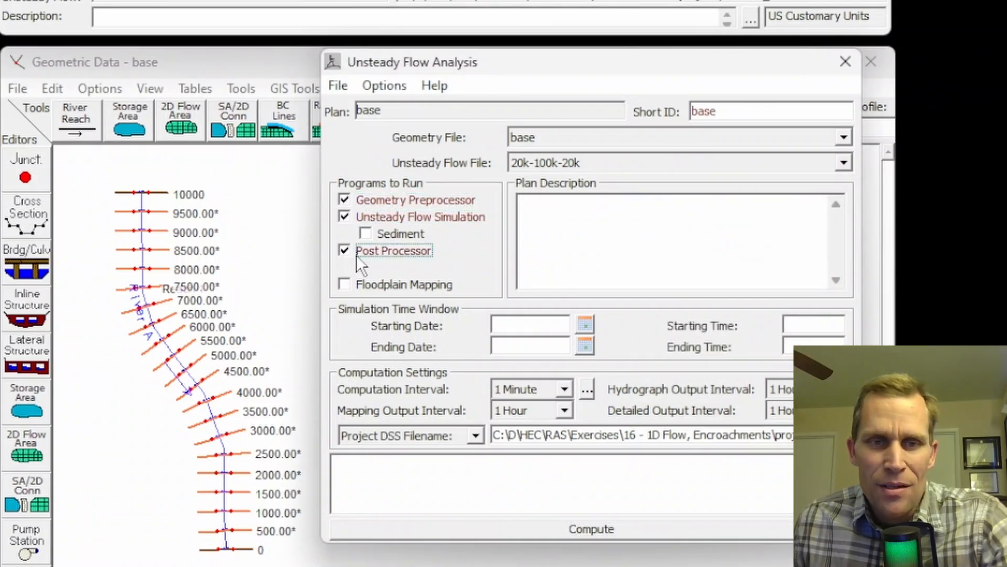
Set the simulation time window to start on 01JAN2020 at 00:00 and end on 01JAN2020 at 12:00.
click(457, 324)
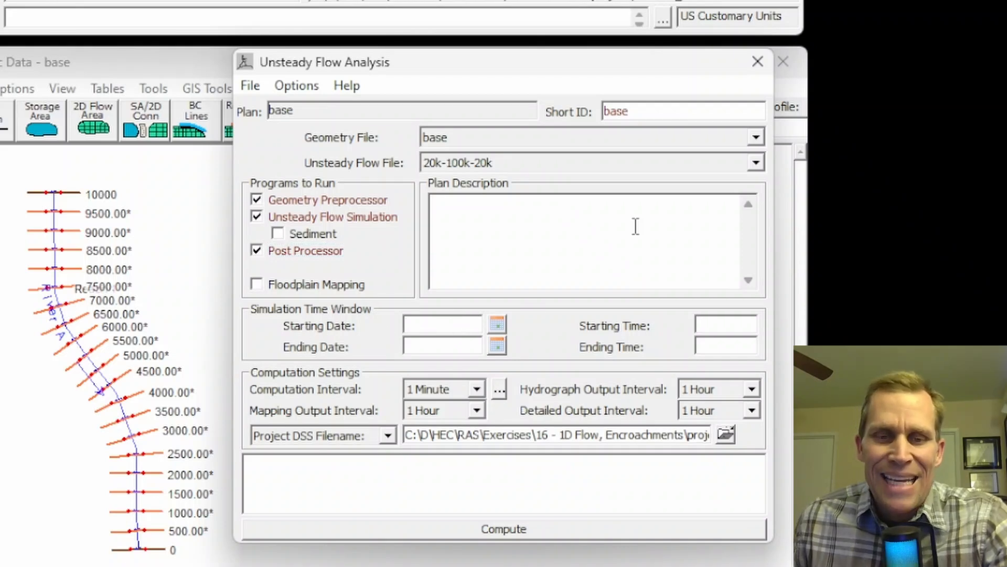
text(01JAN)
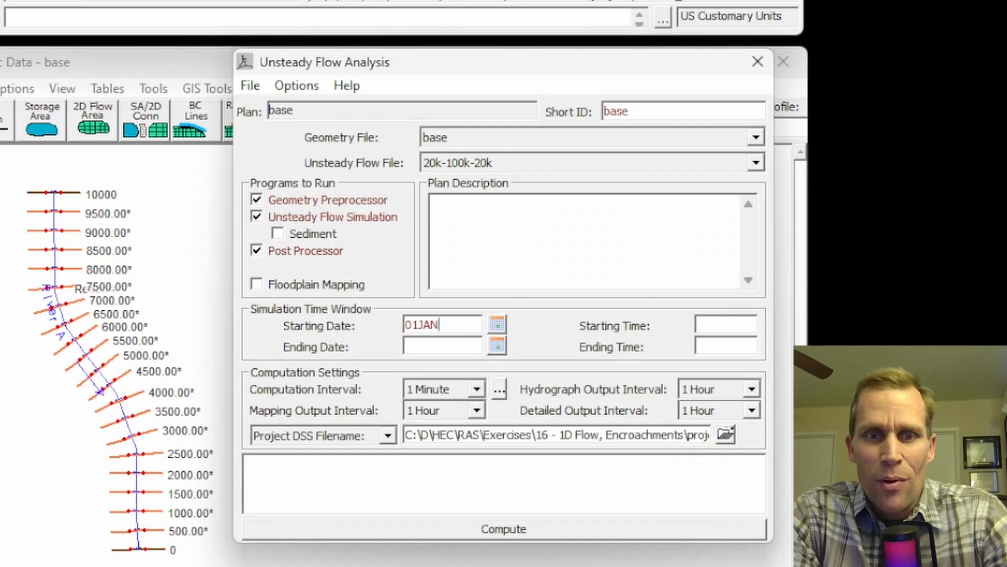
text(2020)
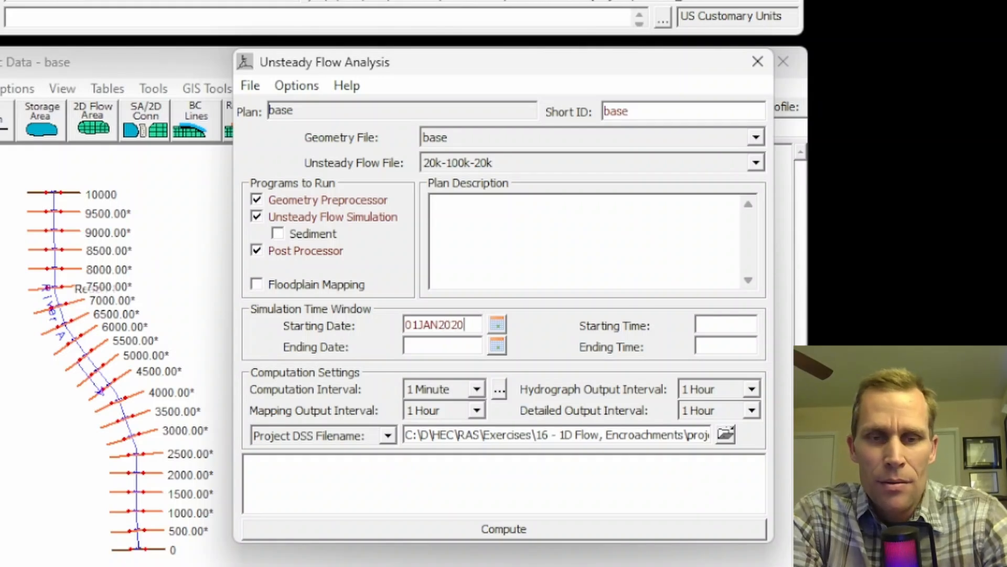
key(Tab)
text(01JA)
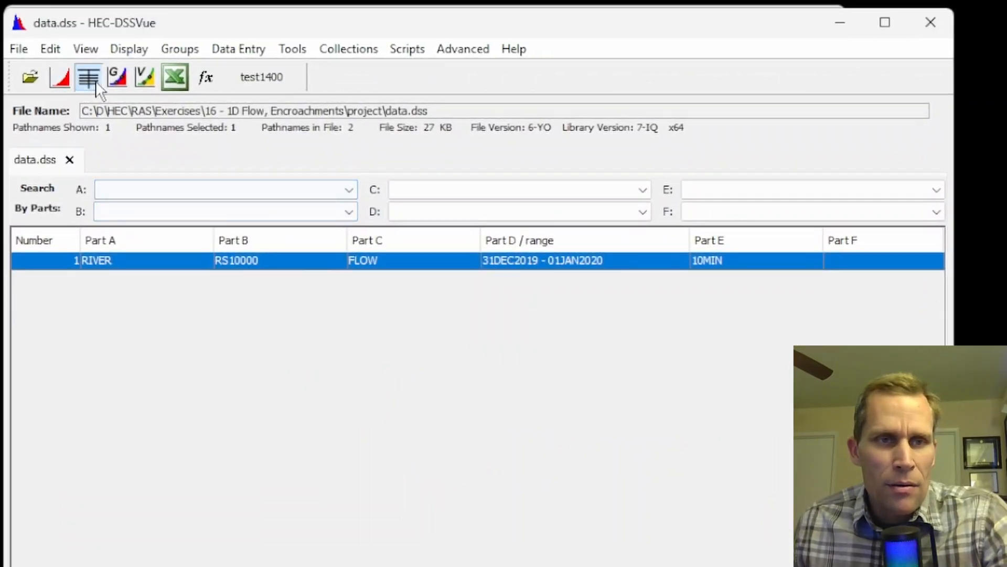
Tabulate the RS10000 flow record in HEC-DSSVue, check the date and time of its last ordinate, and return to HEC-RAS.
click(87, 77)
click(335, 188)
drag(563, 188, 573, 462)
click(334, 530)
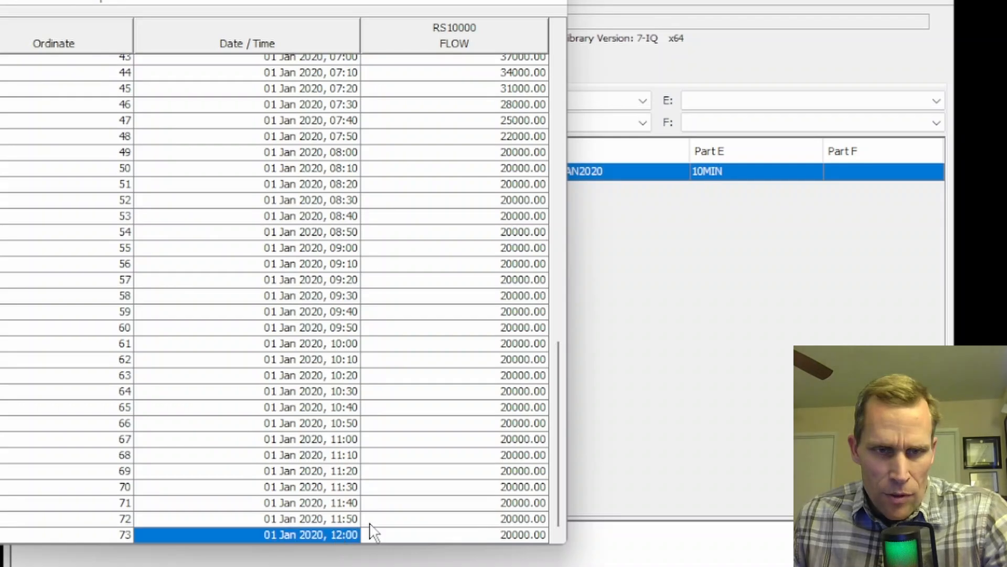
click(544, 2)
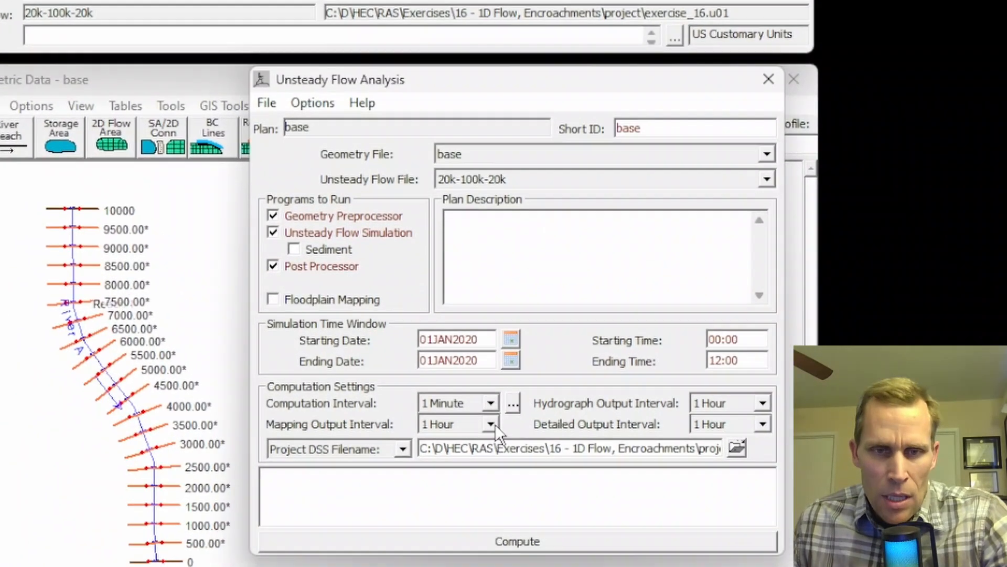
click(491, 424)
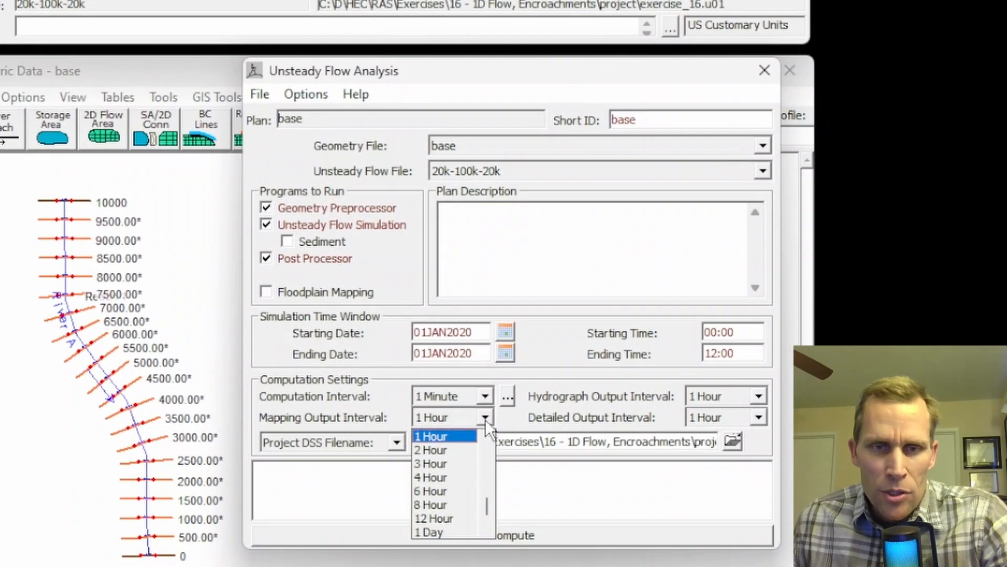
scroll(455, 458, up, 1)
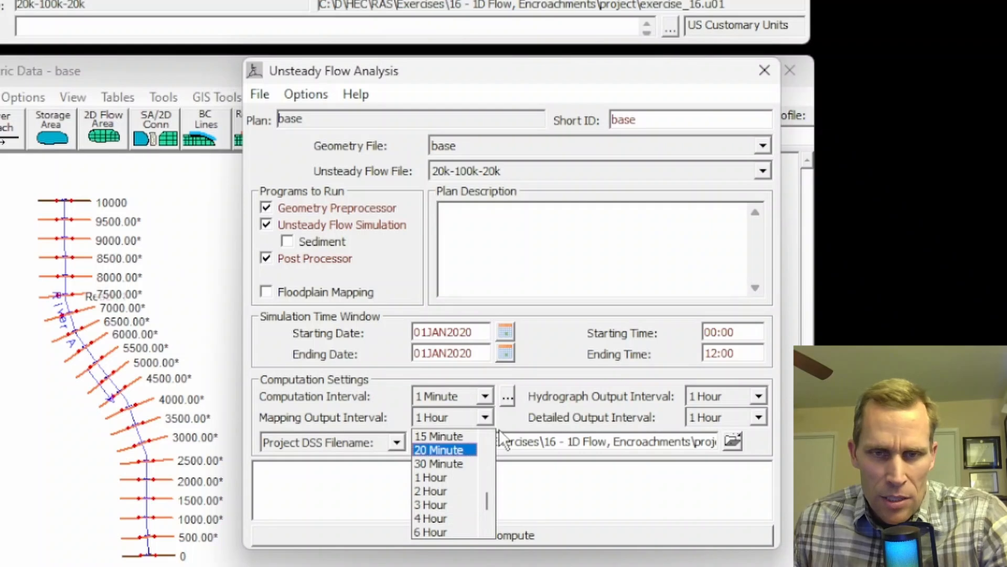
click(544, 409)
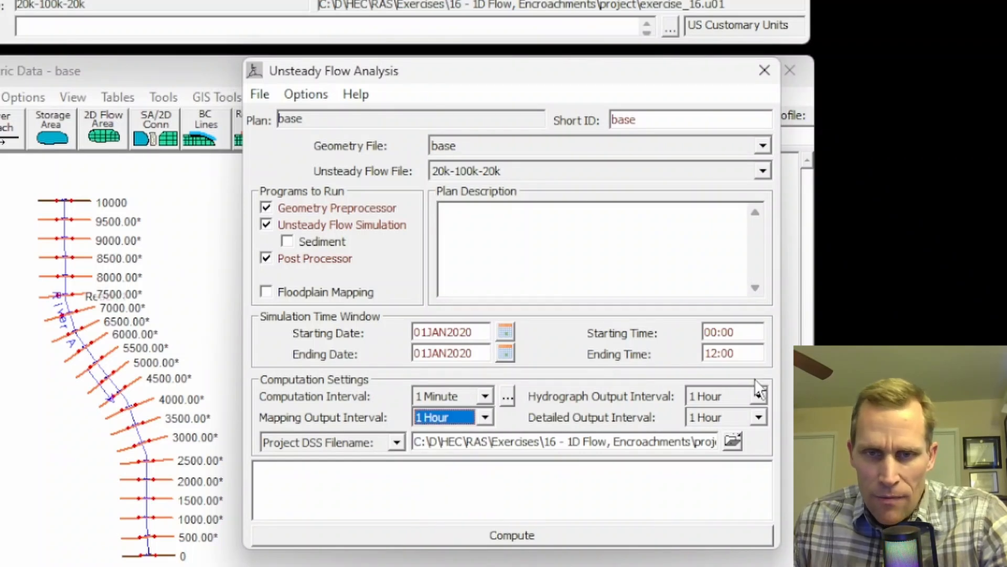
Set both the hydrograph output interval and the detailed output interval to 10 minutes.
click(761, 396)
scroll(729, 420, up, 3)
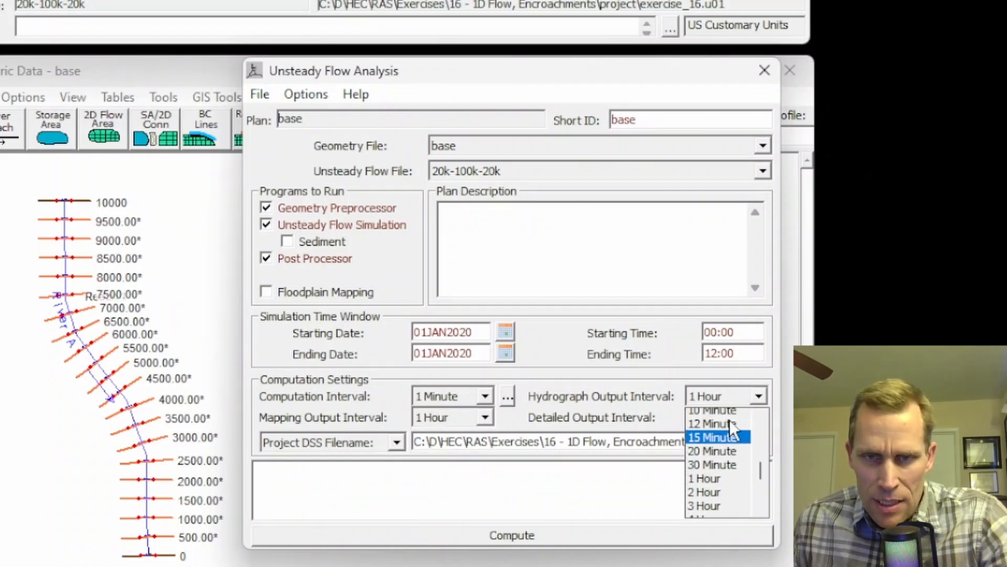
click(722, 422)
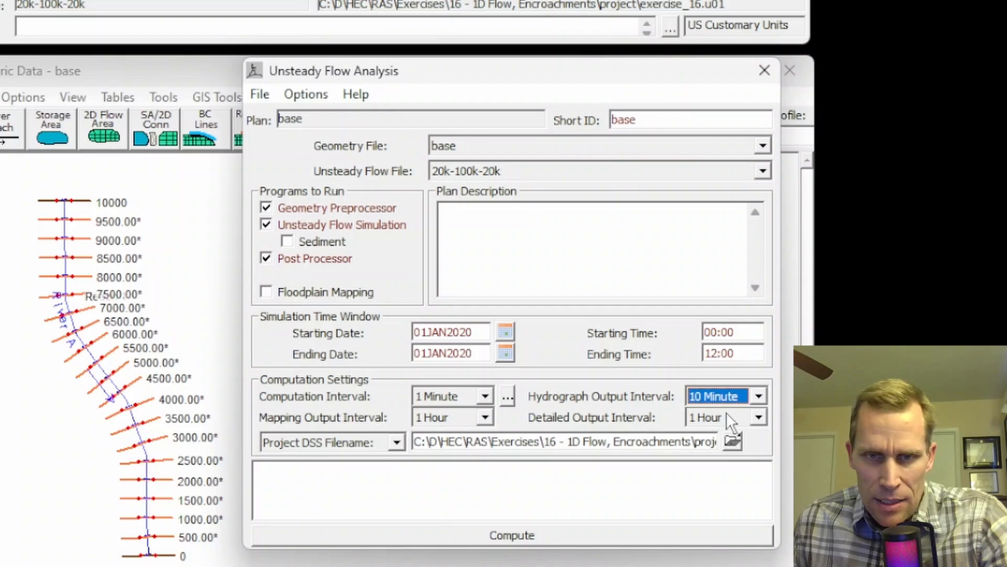
click(762, 418)
scroll(721, 433, up, 2)
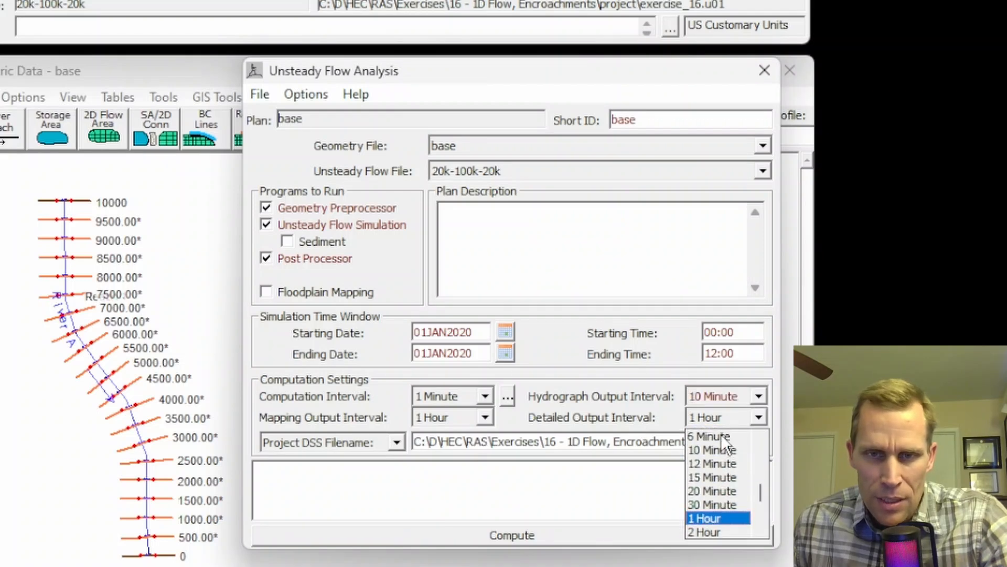
click(720, 447)
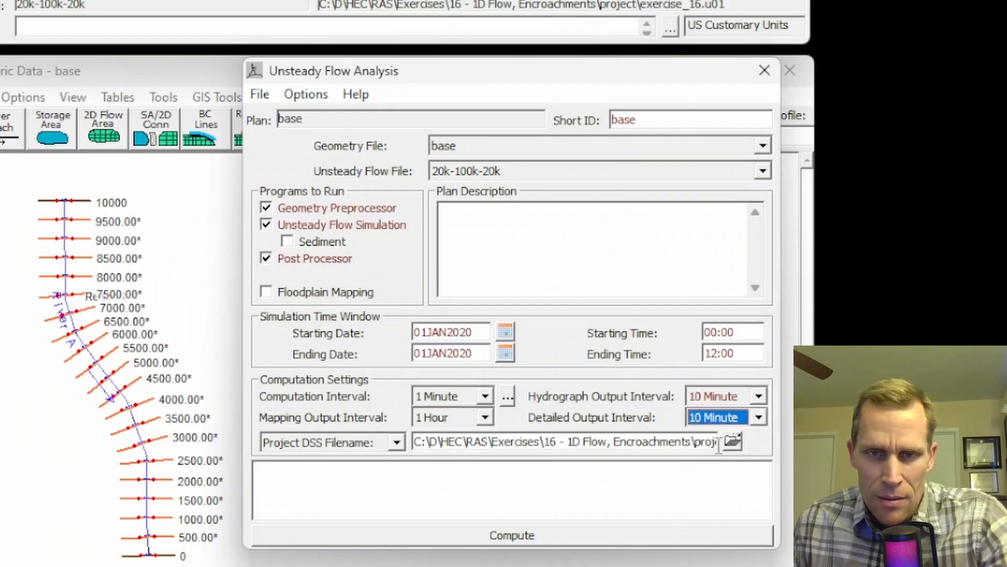
Save the base plan and compute its unsteady flow simulation.
click(258, 95)
click(294, 163)
click(532, 537)
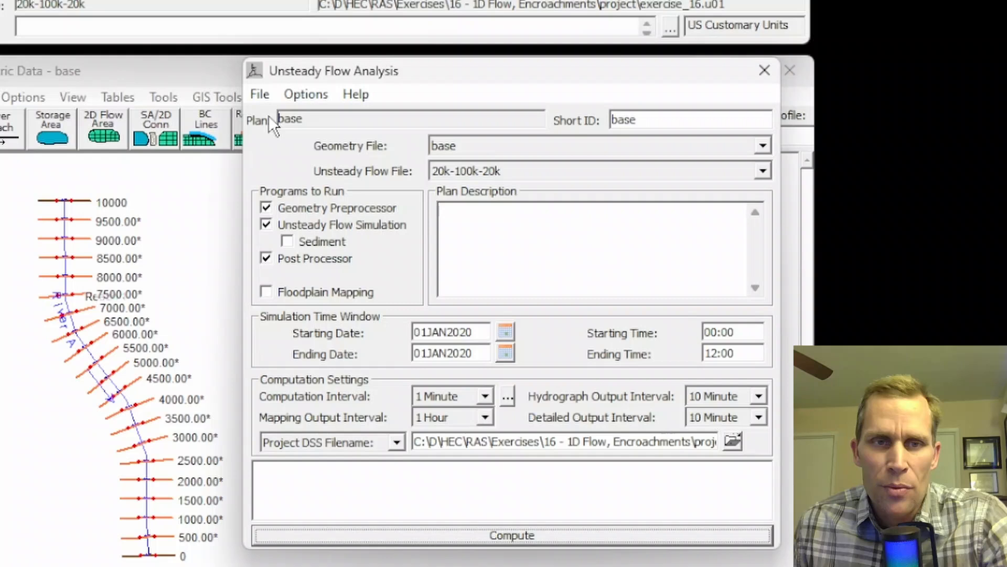
Save a copy of the base plan with the title "encroachment" and the short ID "encroachment".
click(259, 94)
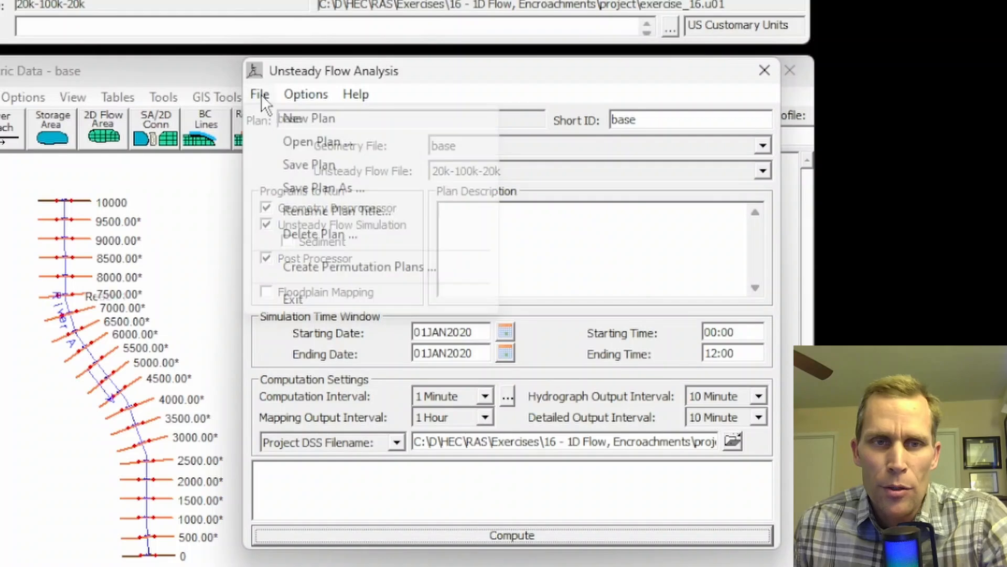
click(300, 188)
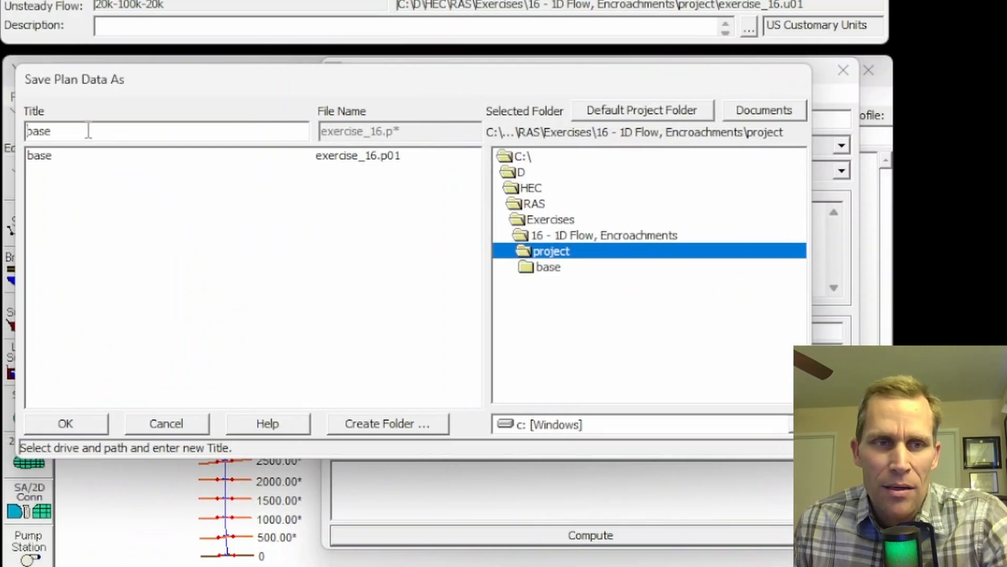
key(ctrl+a)
text(encroachment)
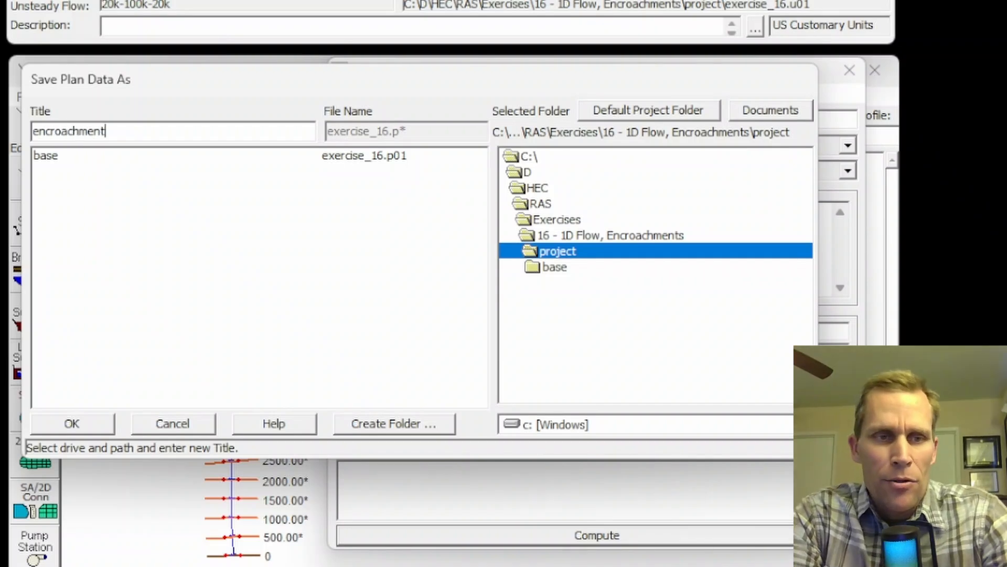
click(74, 422)
text(encroachment)
drag(764, 317, 622, 316)
key(ctrl+a)
text(encroachment)
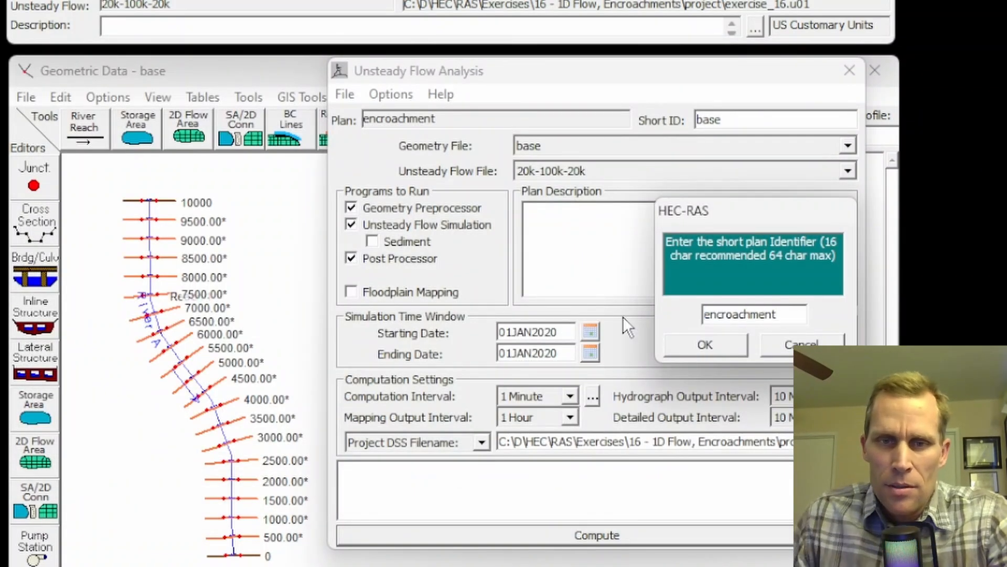
click(700, 345)
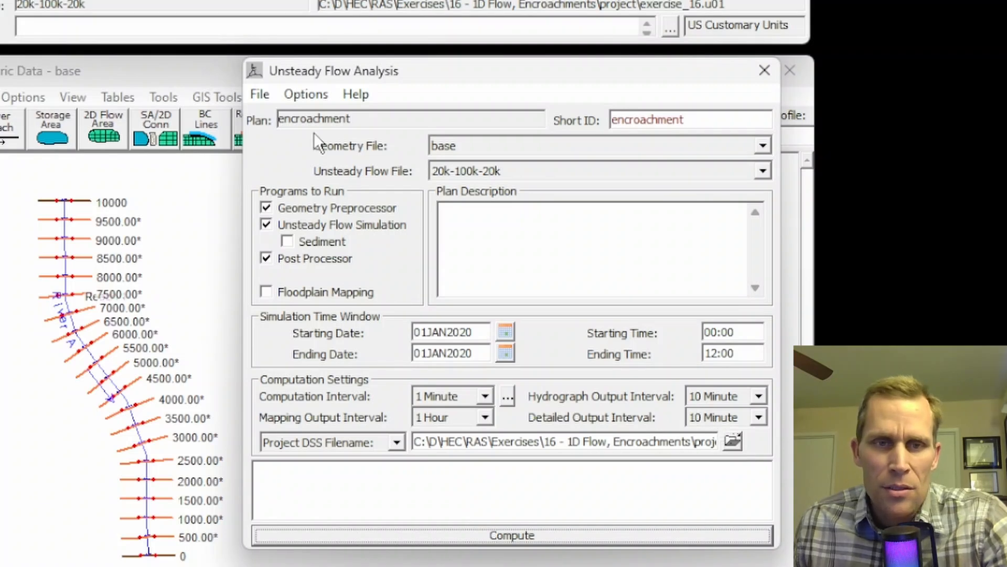
Open the unsteady encroachment settings for the plan and check the RS 10000 cross section geometry in the cross section editor.
click(308, 94)
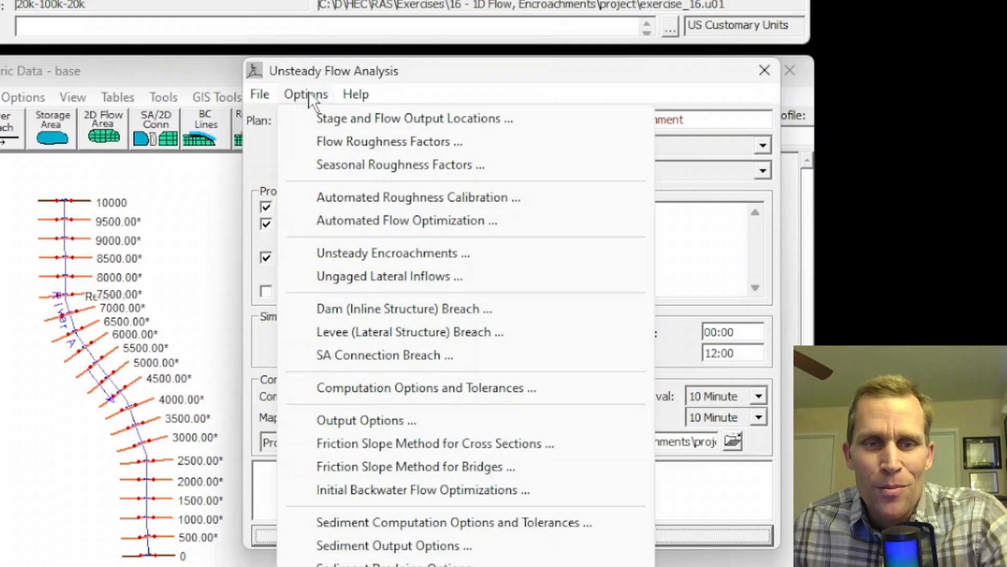
click(405, 255)
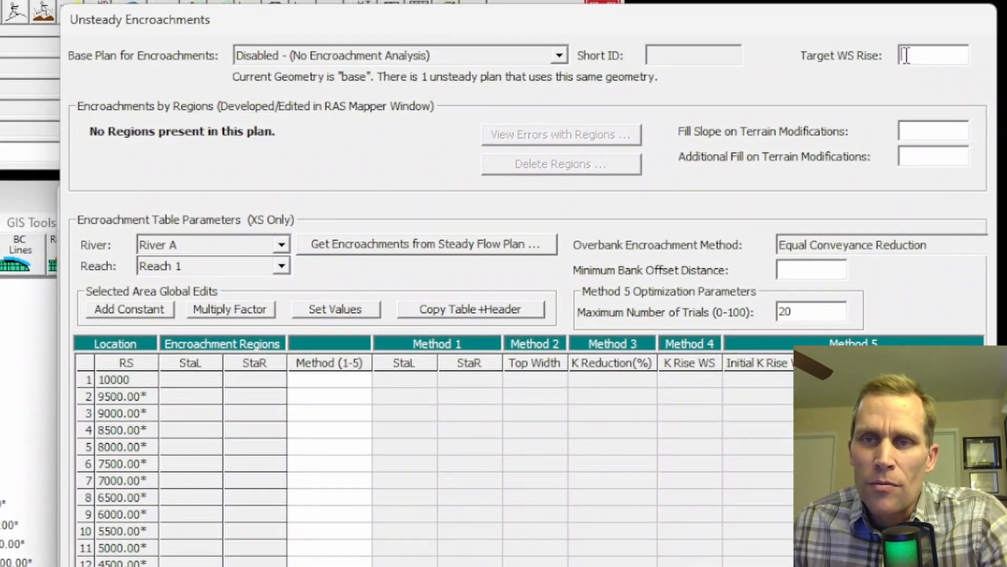
click(1, 344)
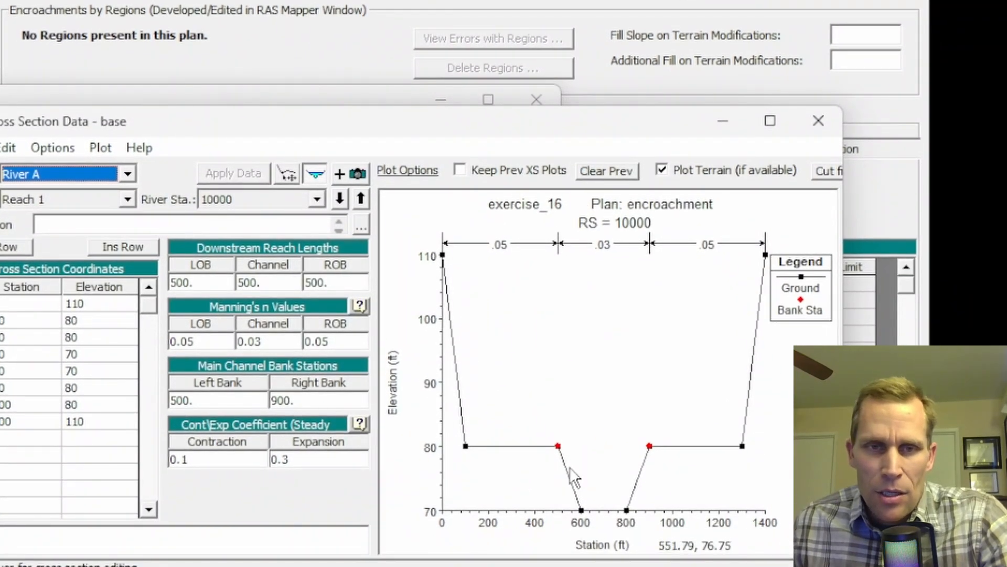
click(816, 127)
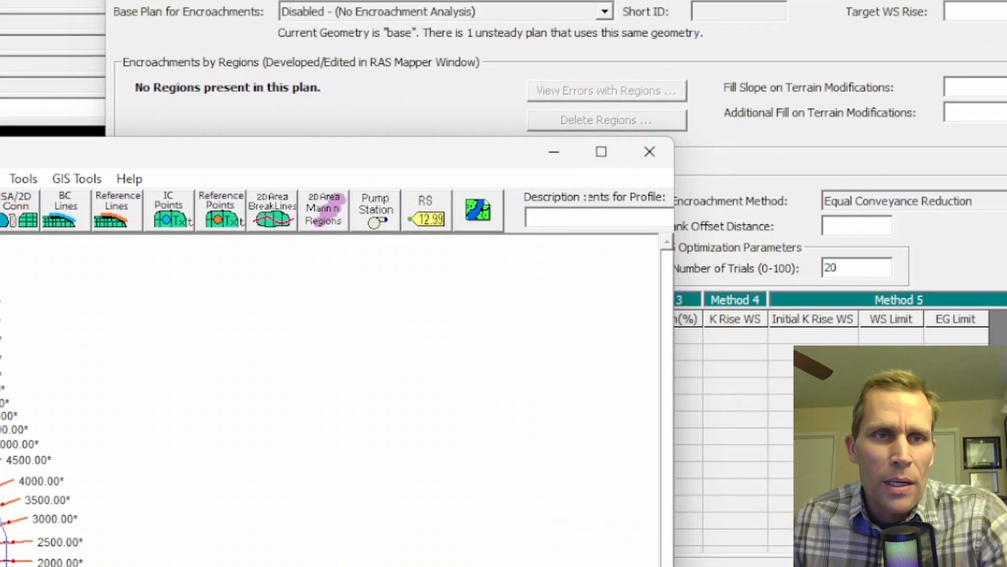
Plot the RS 10000 cross section with only the base plan selected and inspect its maximum water surface against the ground.
click(59, 10)
click(151, 76)
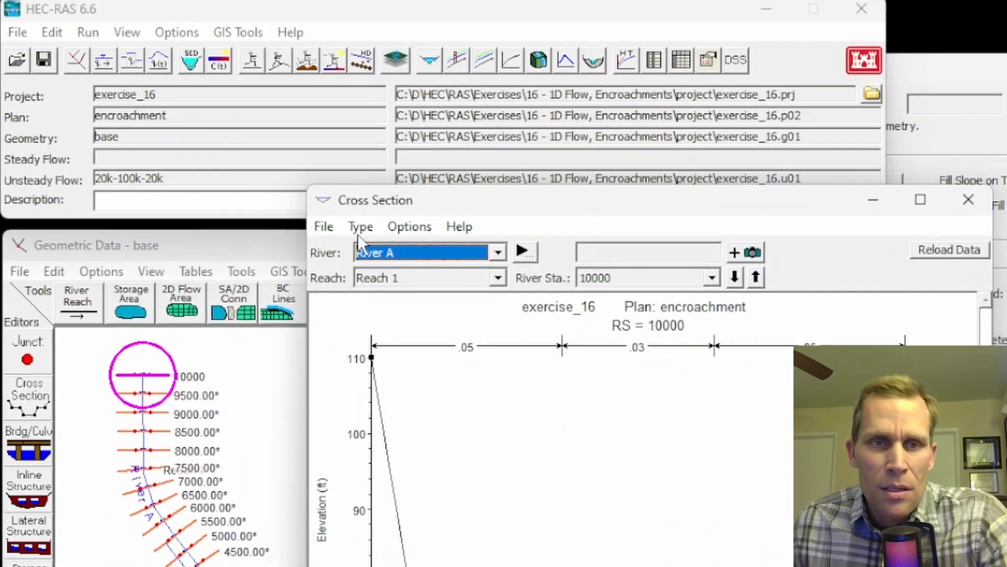
click(410, 236)
click(333, 249)
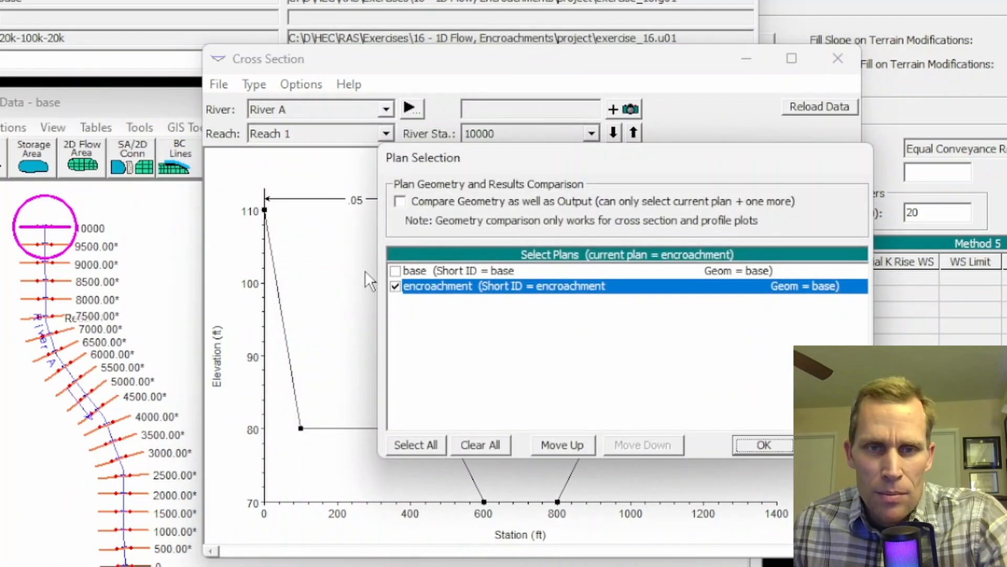
click(396, 272)
click(396, 286)
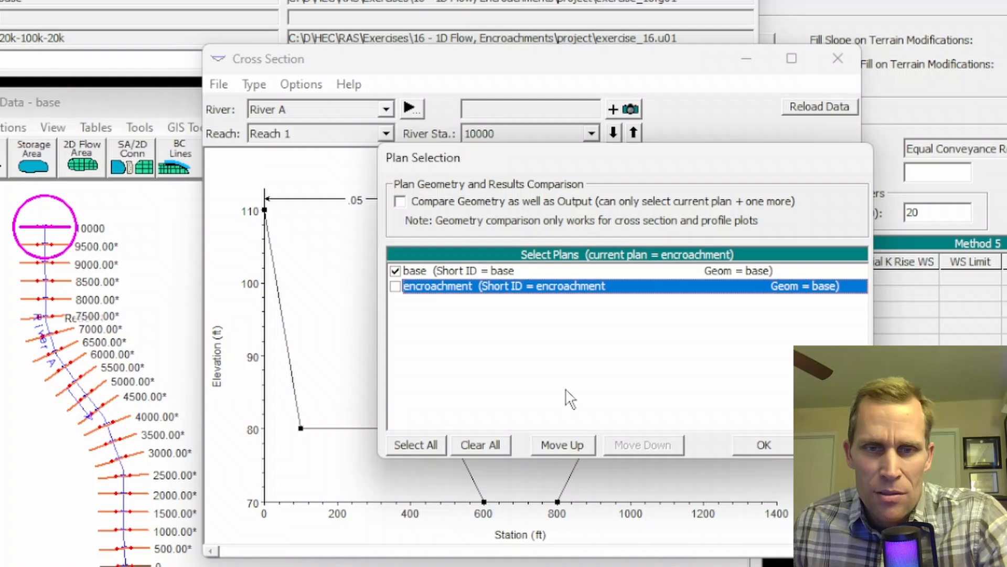
click(757, 444)
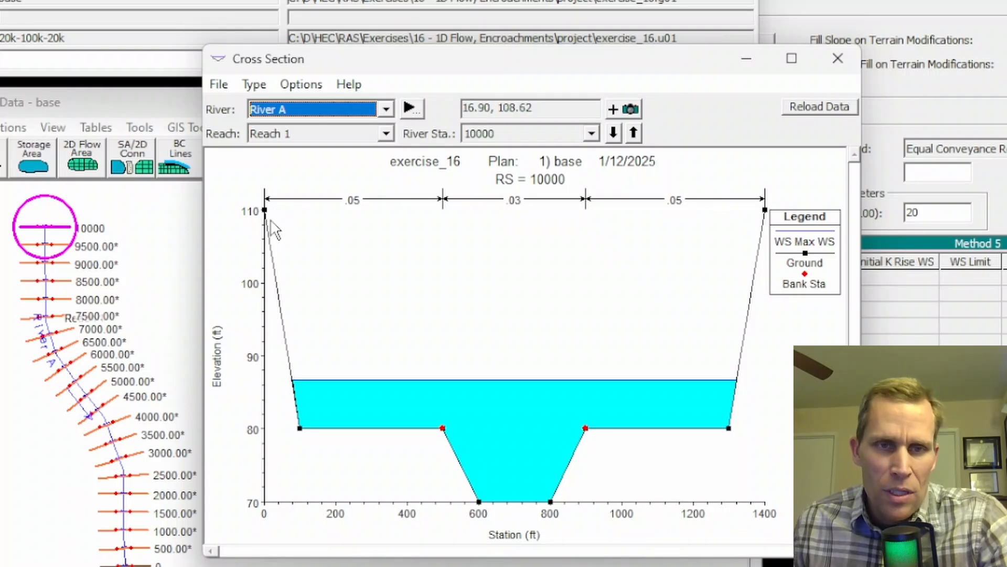
click(838, 58)
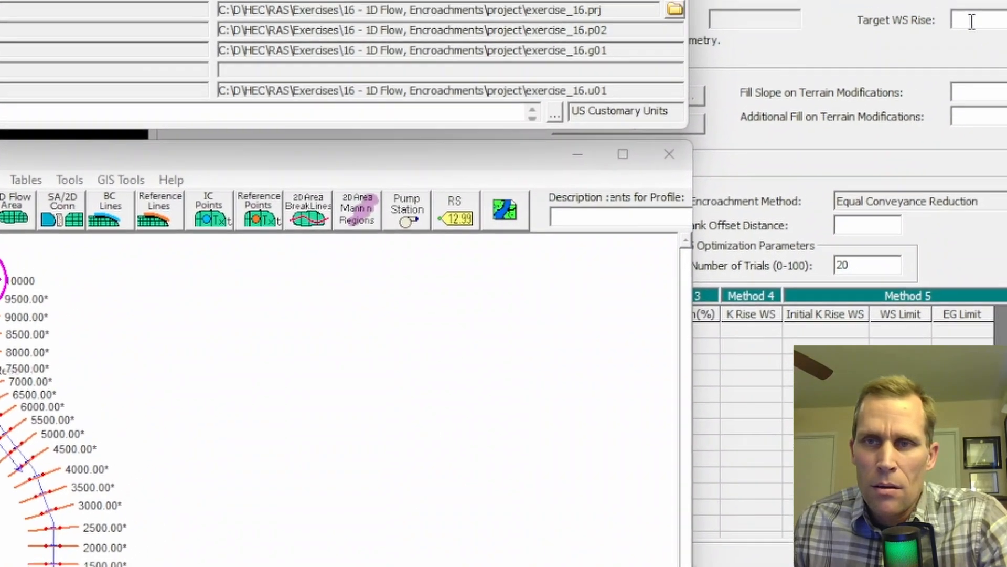
Set the target water surface rise to 20 and reread the encroachment width and river station range in the Notepad++ question.
click(972, 22)
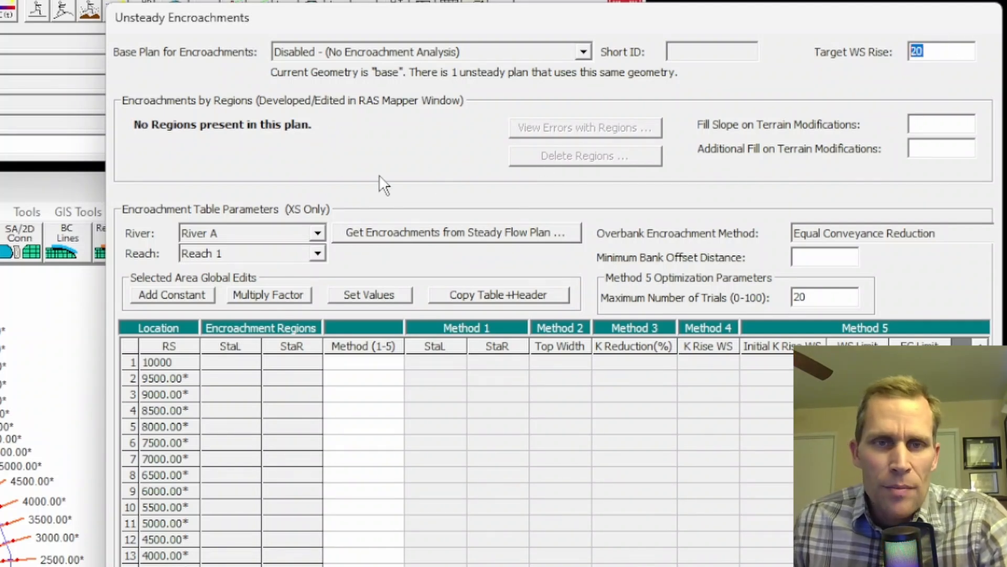
key(alt+Tab)
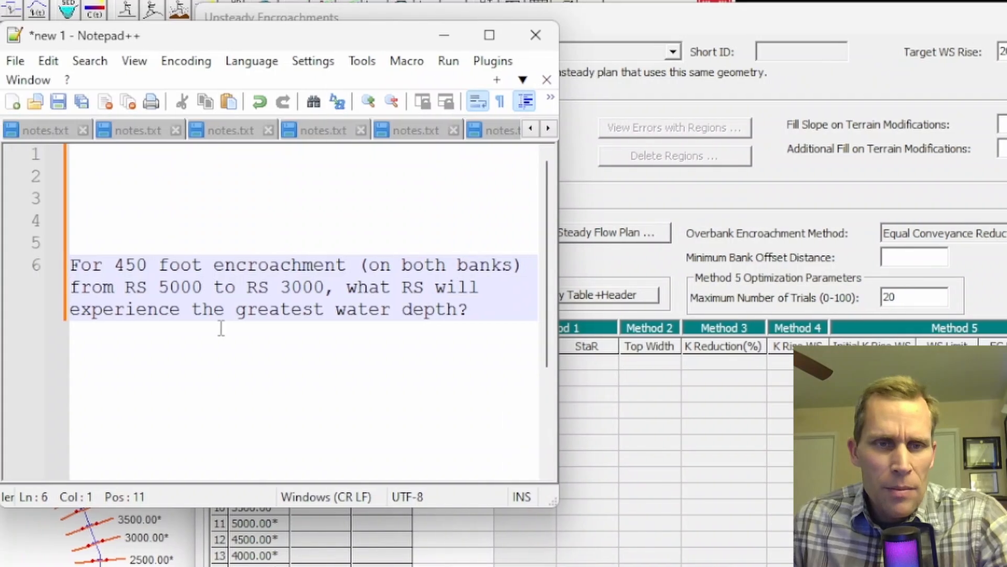
click(127, 264)
drag(128, 264, 270, 265)
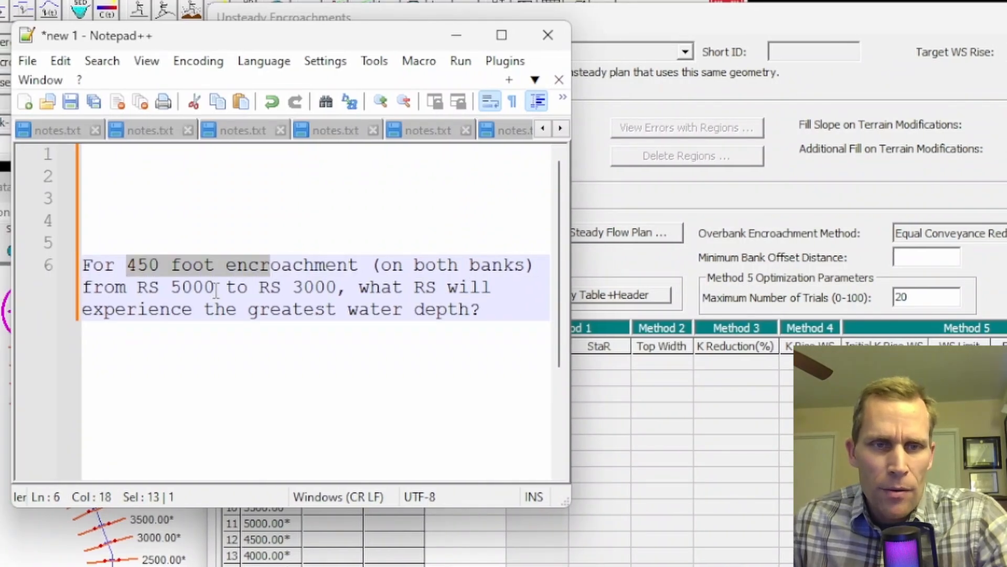
drag(171, 288, 338, 287)
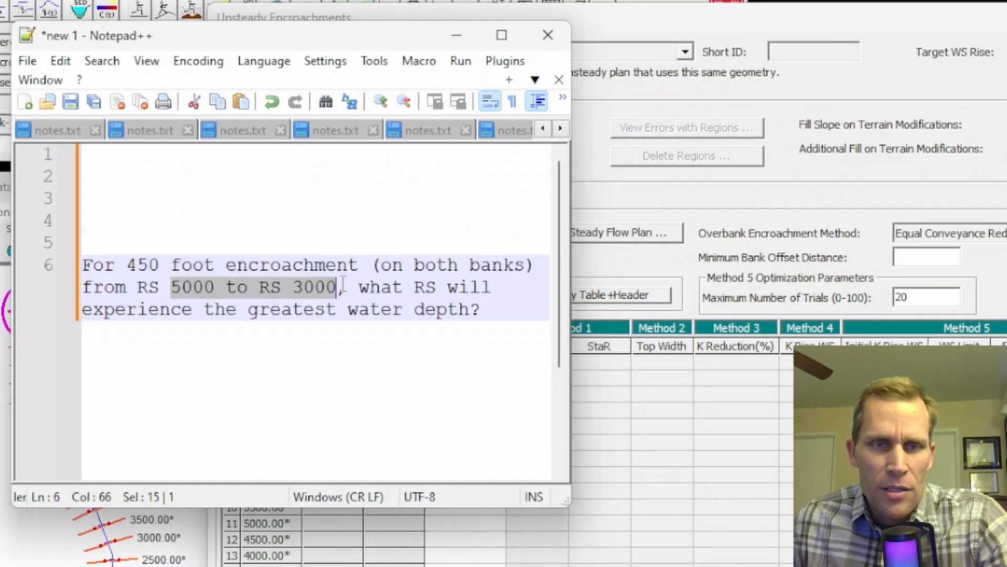
click(457, 36)
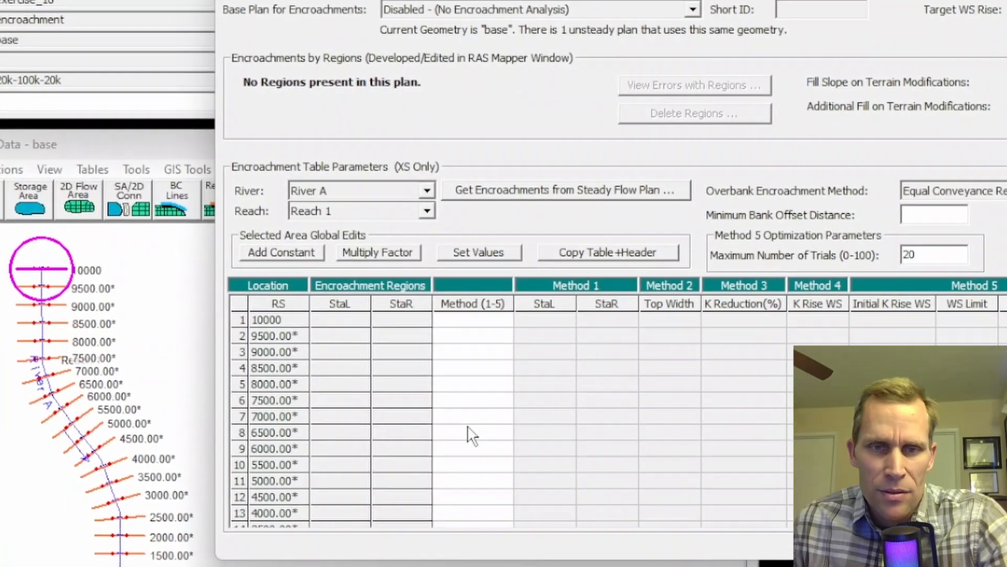
Assign encroachment method 1 to the cross sections from RS 5000 to RS 3000.
click(471, 434)
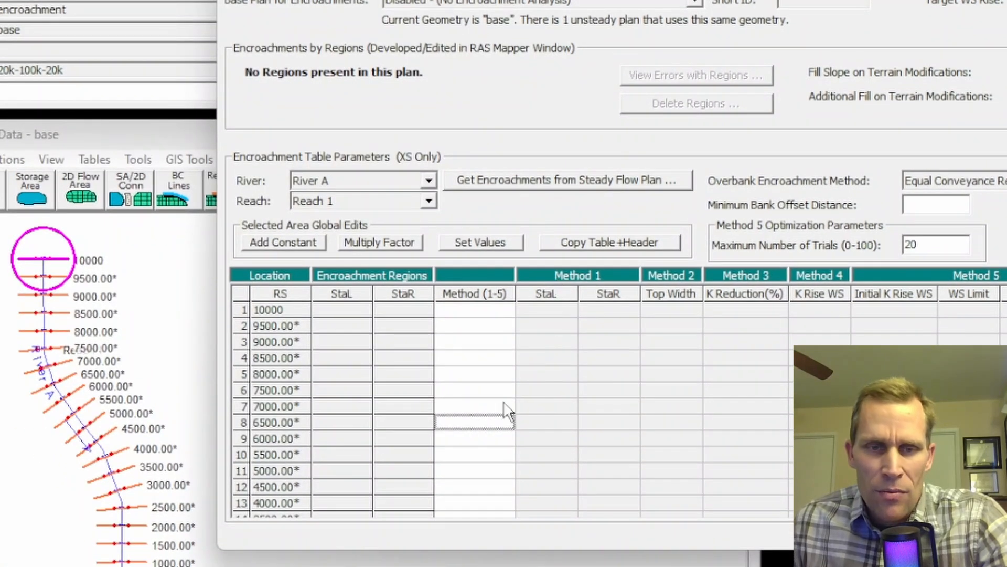
scroll(505, 421, down, 2)
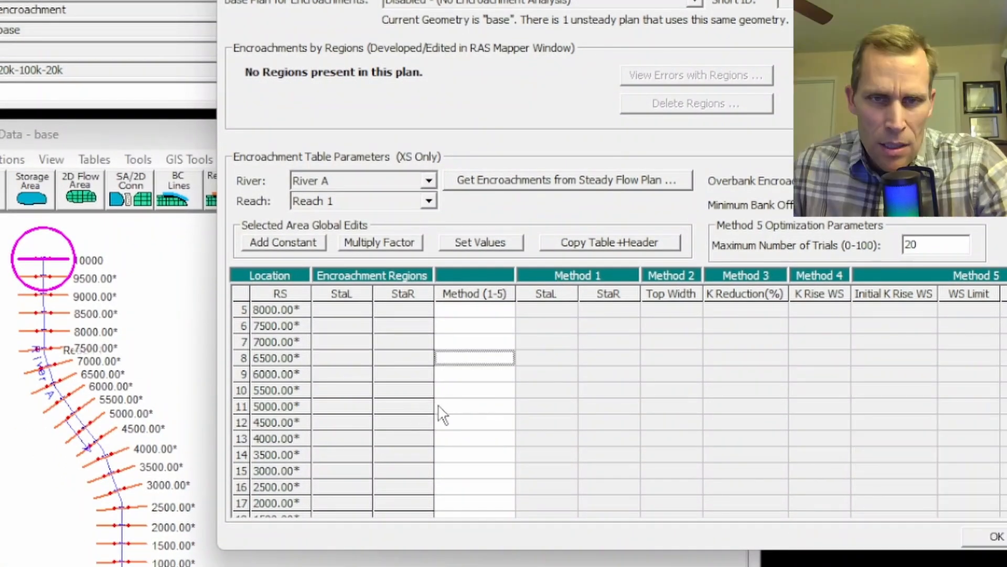
click(453, 408)
drag(455, 420, 453, 479)
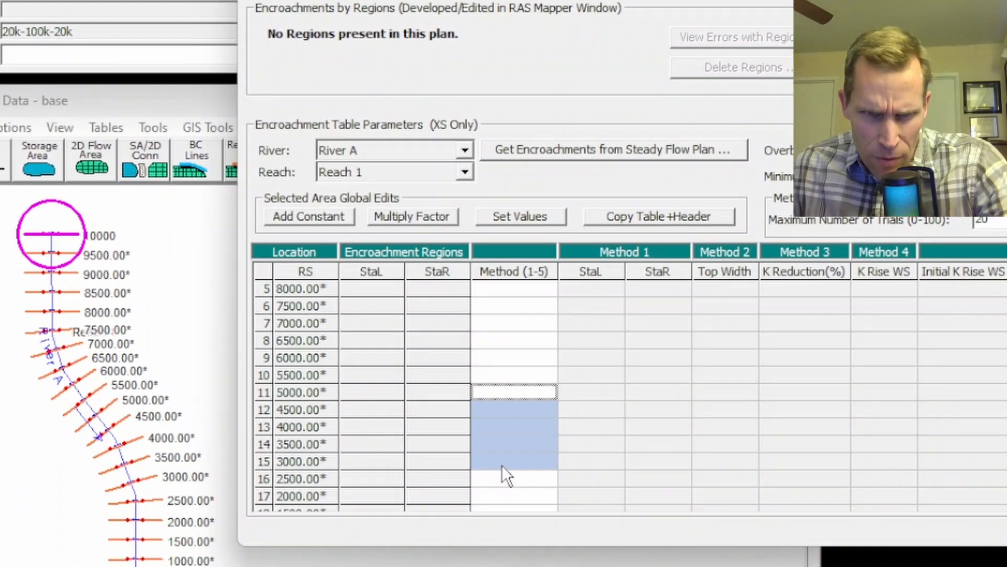
click(502, 220)
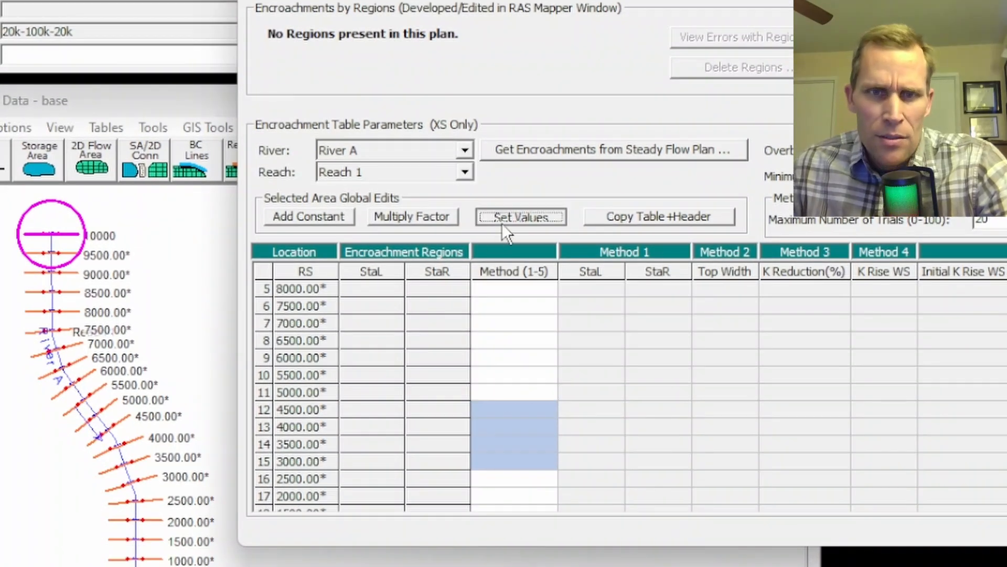
text(1)
click(732, 436)
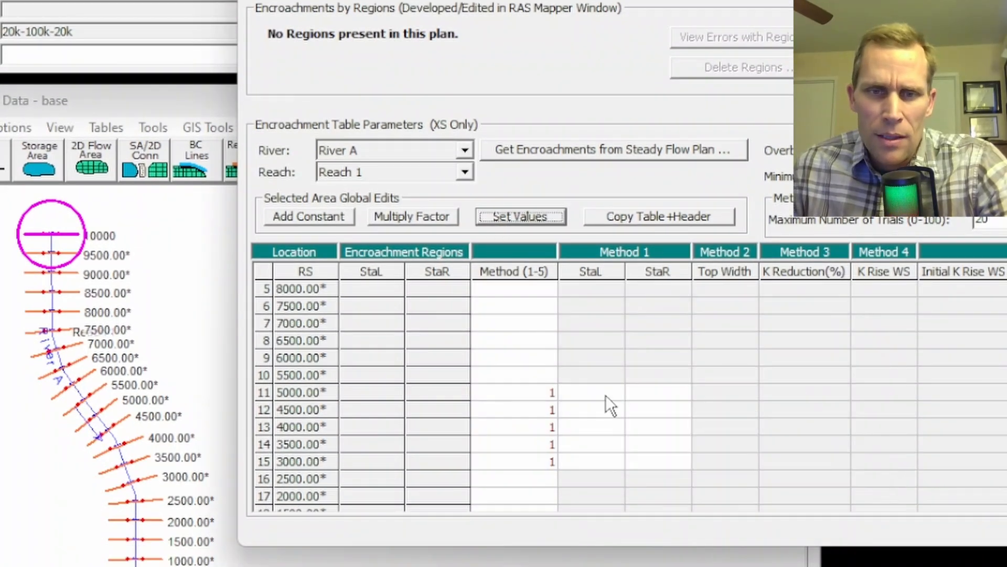
Set the Method 1 left encroachment station (StaL) to 450 for RS 5000 through RS 3000.
click(596, 394)
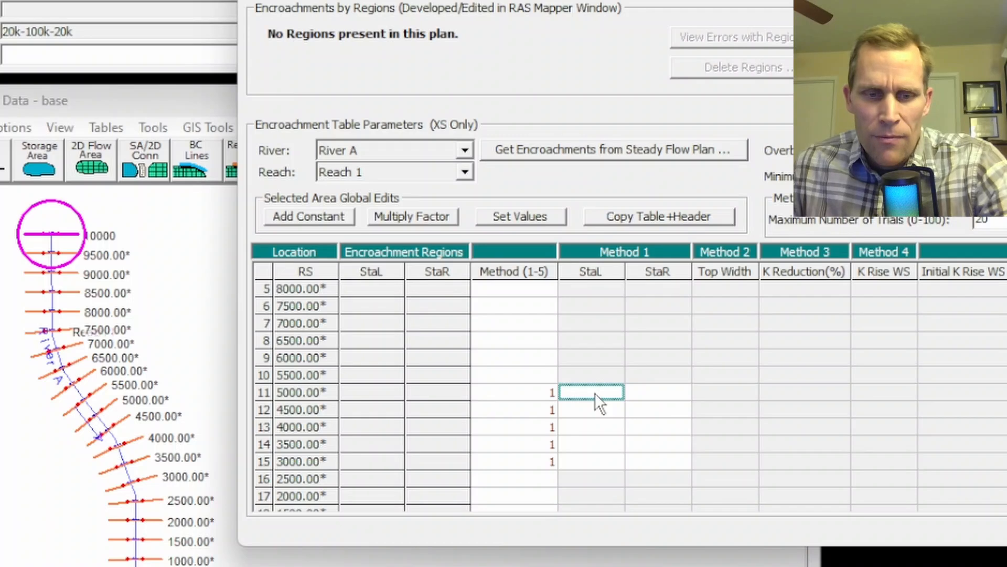
drag(594, 393, 596, 462)
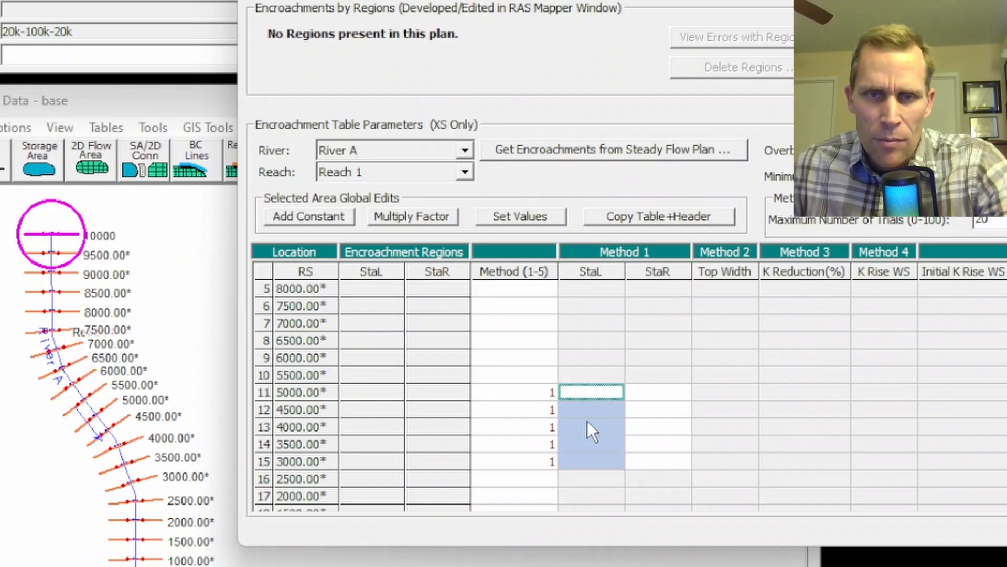
click(546, 220)
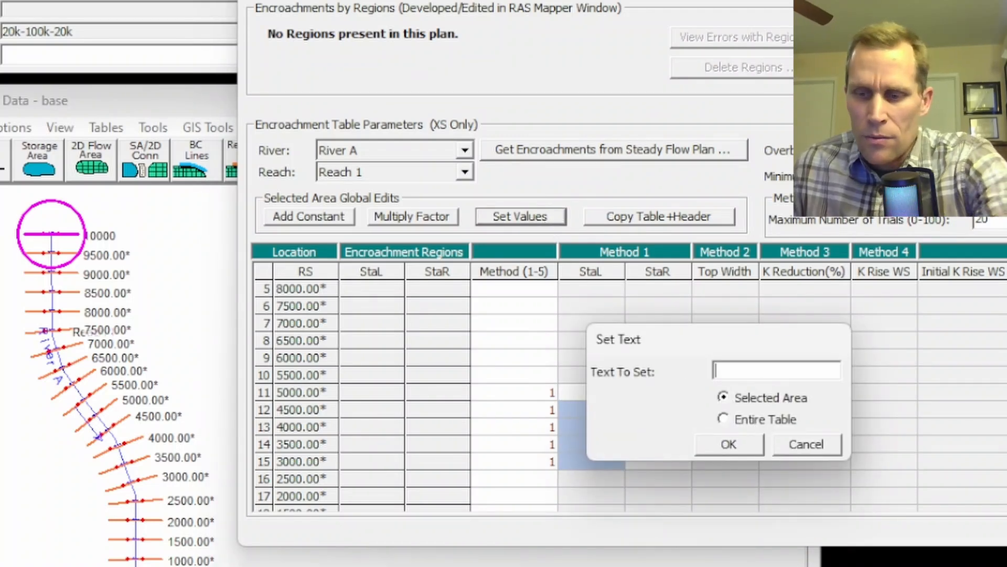
click(730, 444)
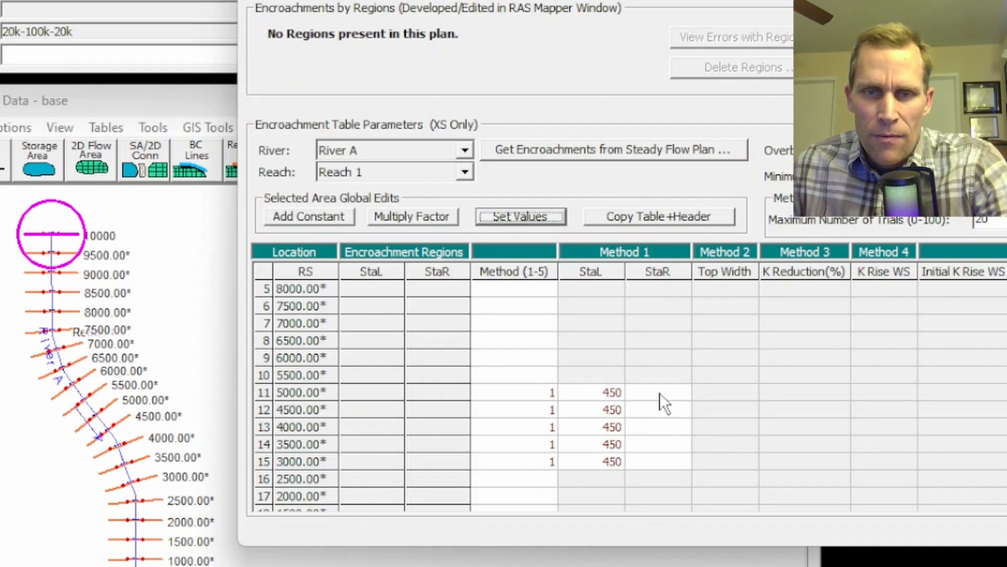
Examine the station coordinates of the RS 10000 cross section in the cross section data to find the right-hand edge station.
drag(659, 392, 668, 462)
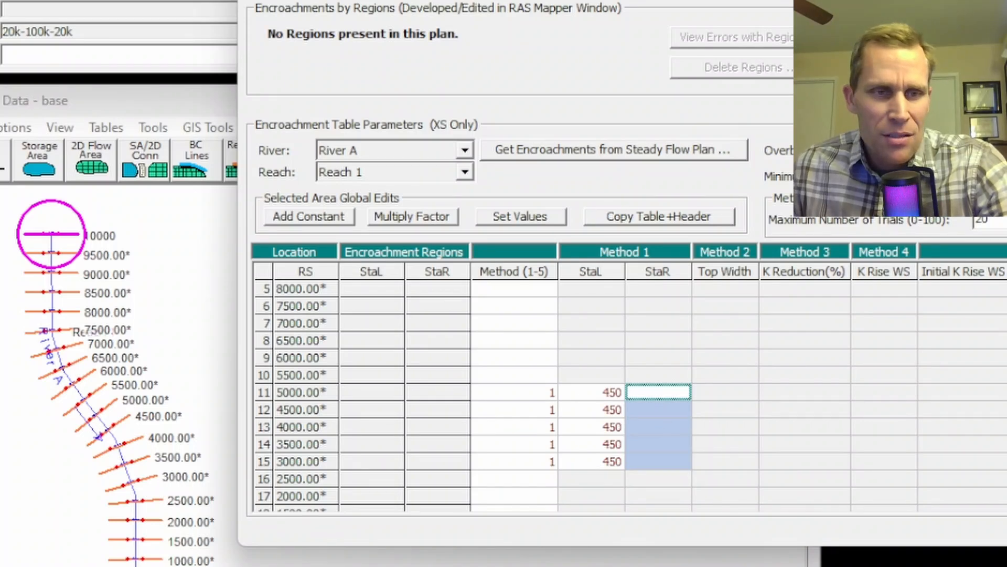
click(1, 257)
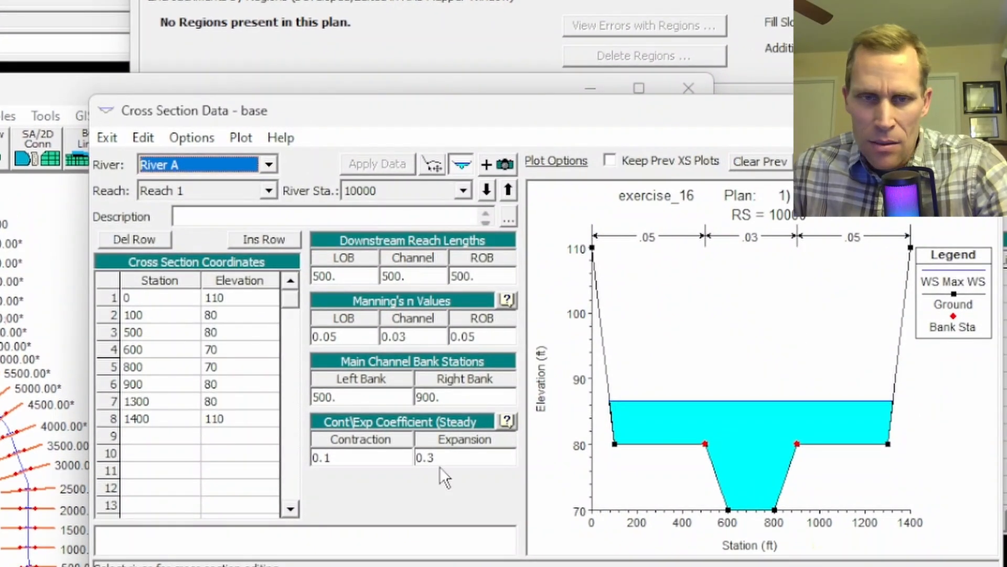
click(141, 419)
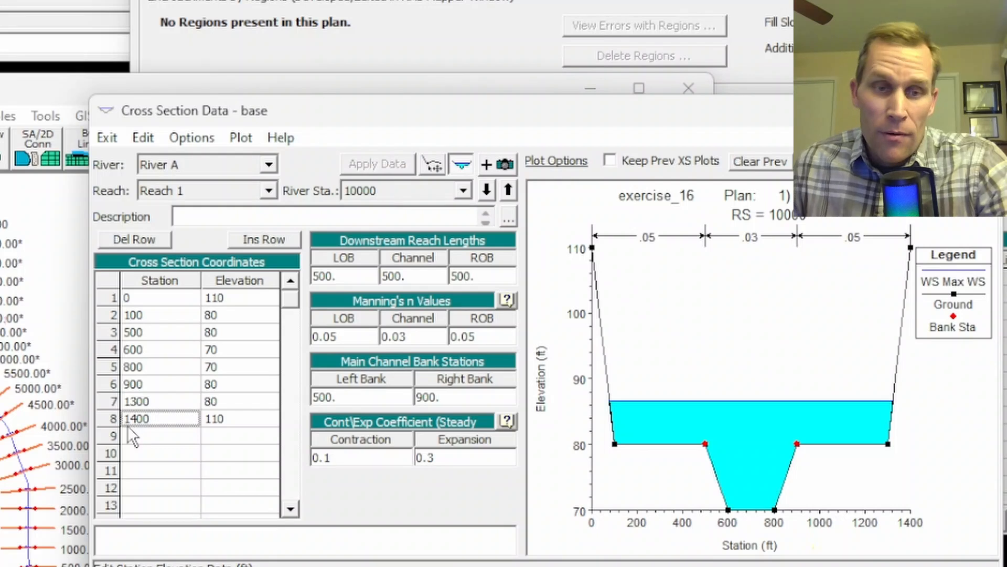
click(978, 110)
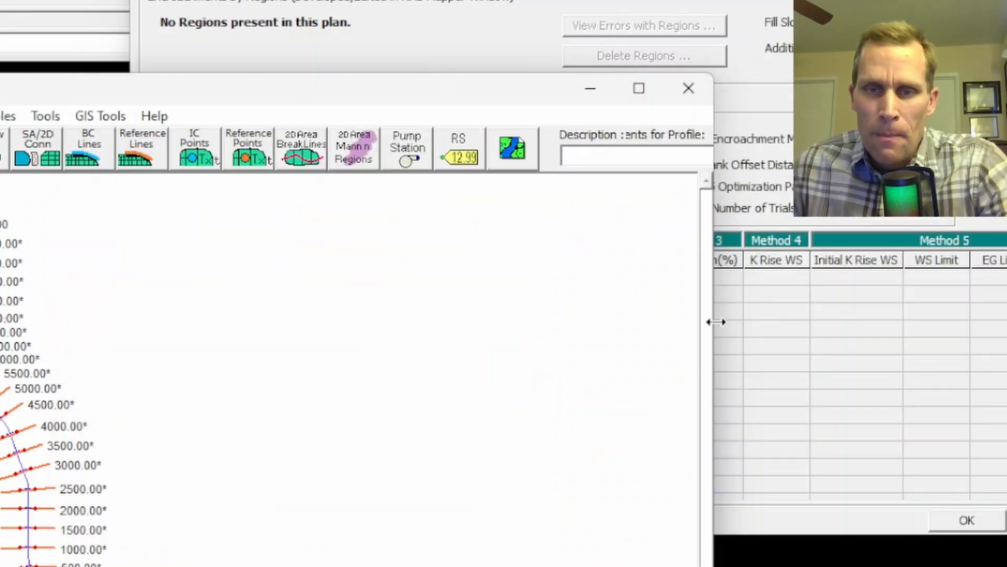
click(742, 349)
Set the Method 1 right encroachment station (StaR) to 950 for RS 5000 through RS 3000.
drag(558, 380, 552, 431)
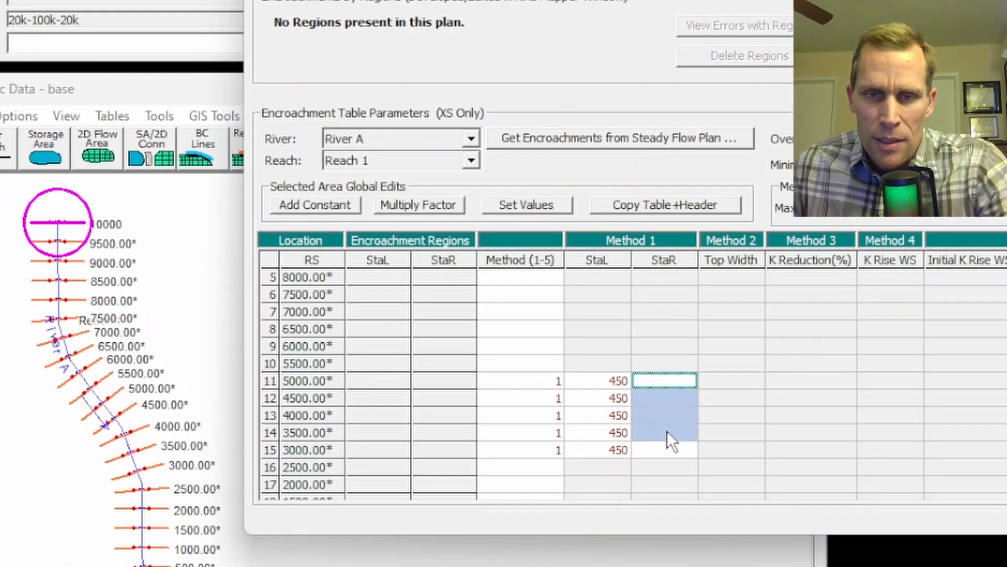
drag(671, 441, 673, 453)
click(525, 206)
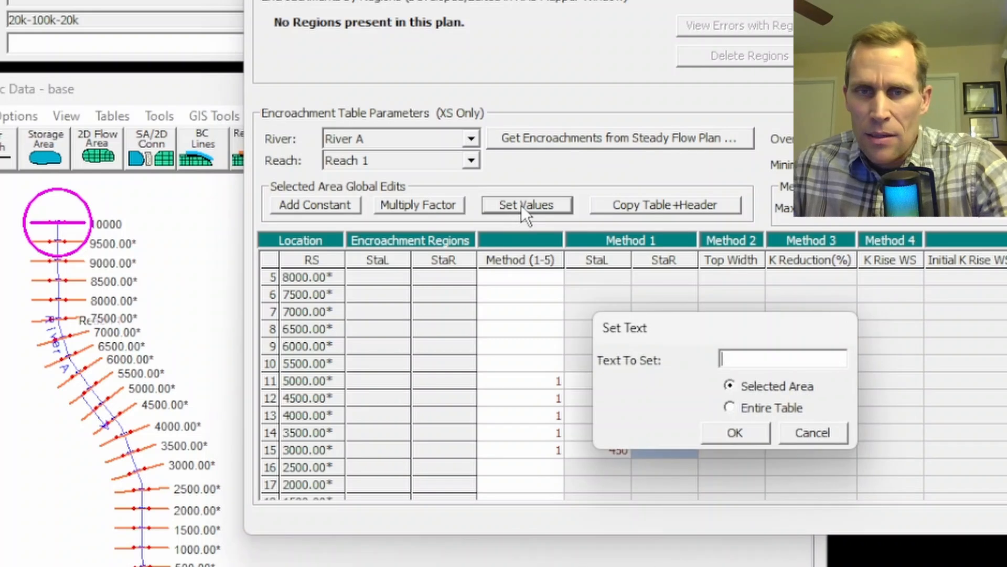
text(950)
click(748, 437)
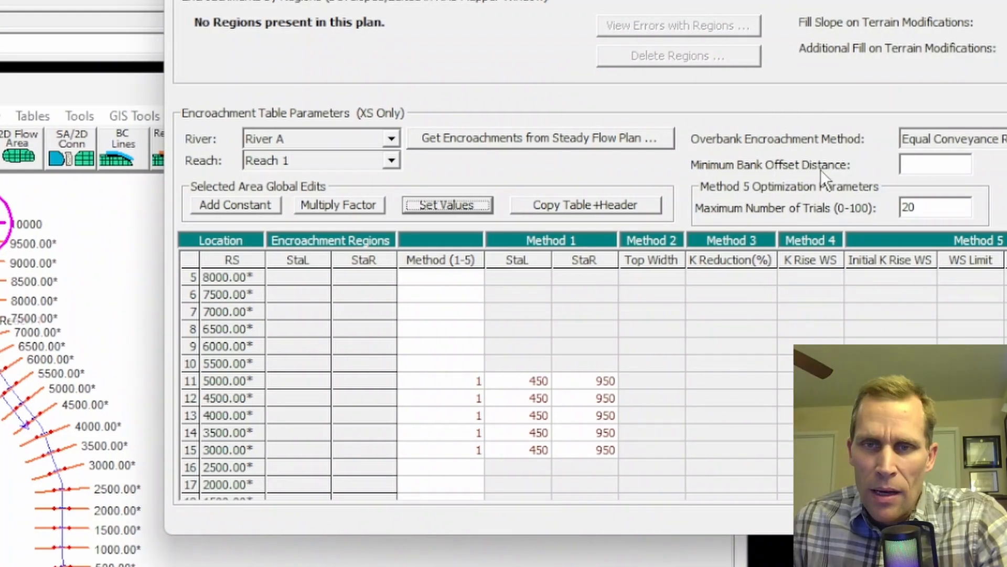
Set the minimum bank offset distance to 0 and accept the unsteady encroachment settings.
click(919, 164)
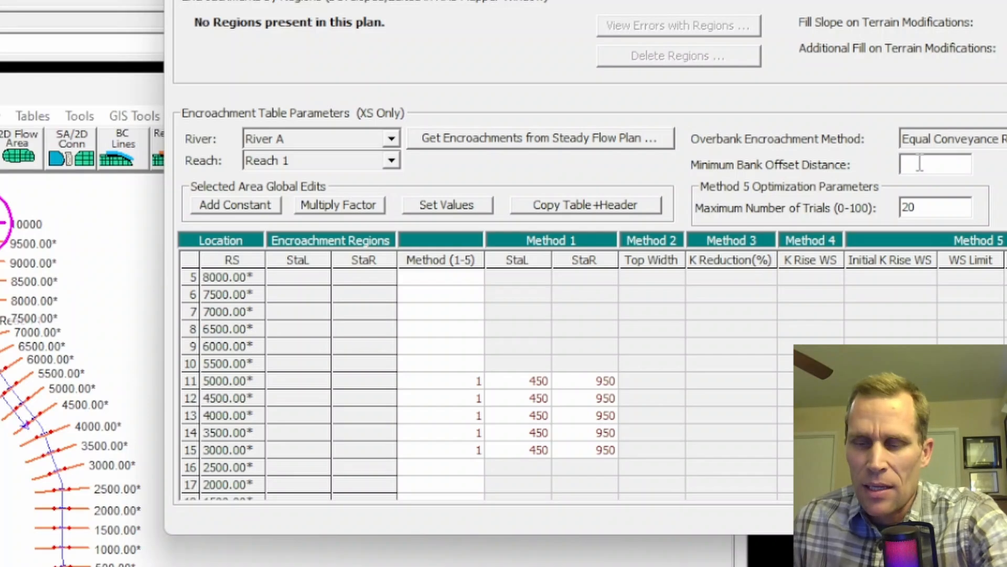
text(0)
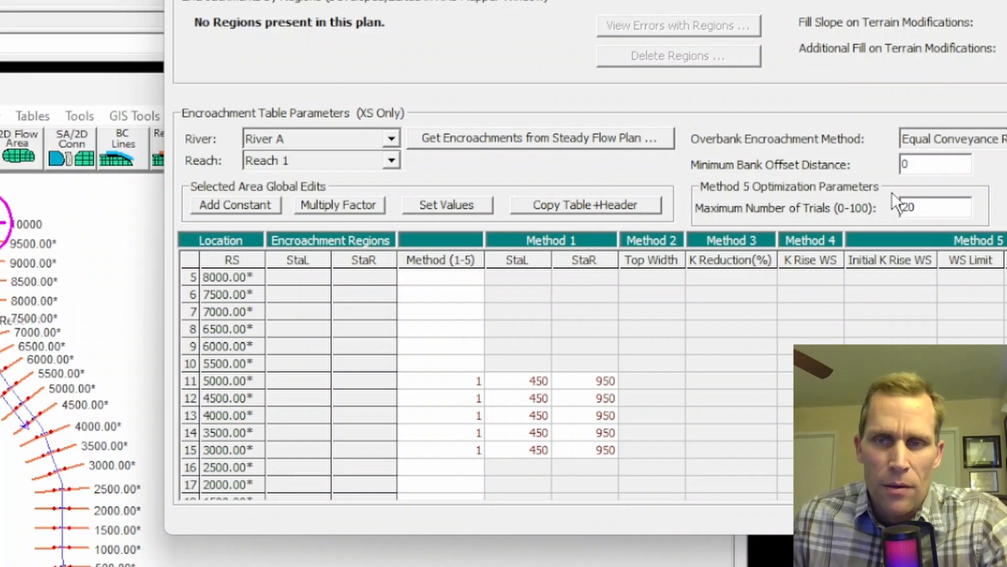
double_click(903, 164)
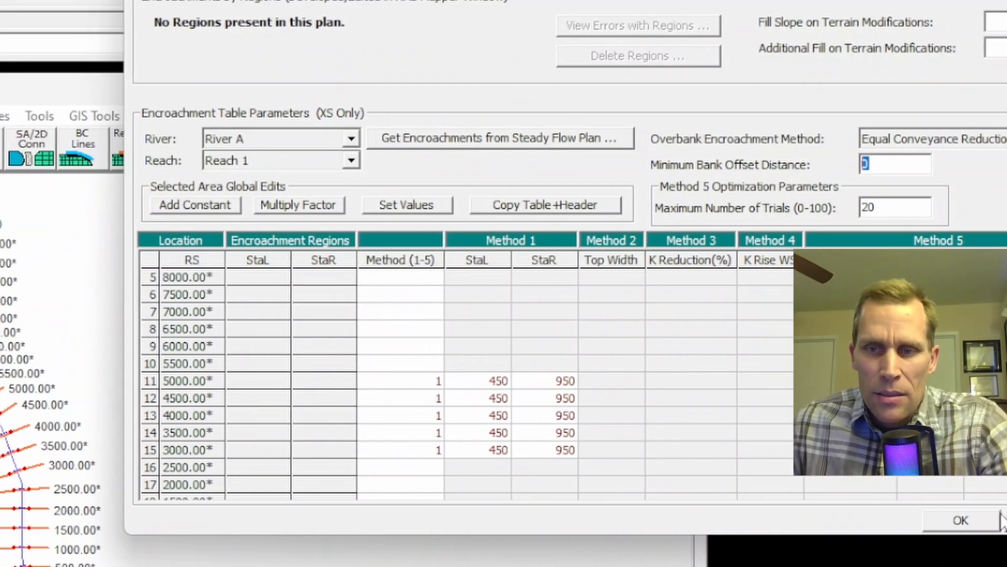
click(976, 521)
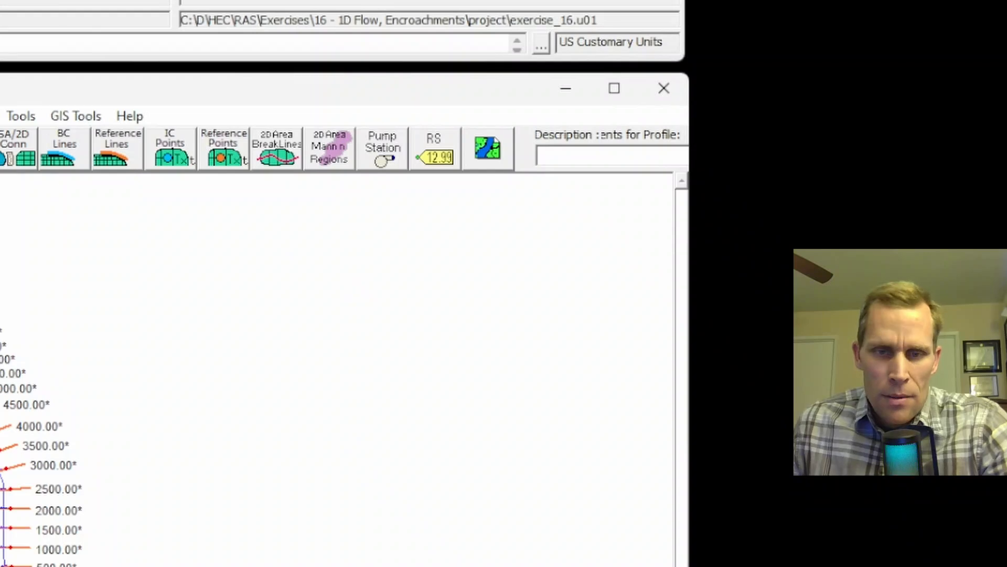
Save the encroachment plan and run its unsteady flow computation.
click(2, 3)
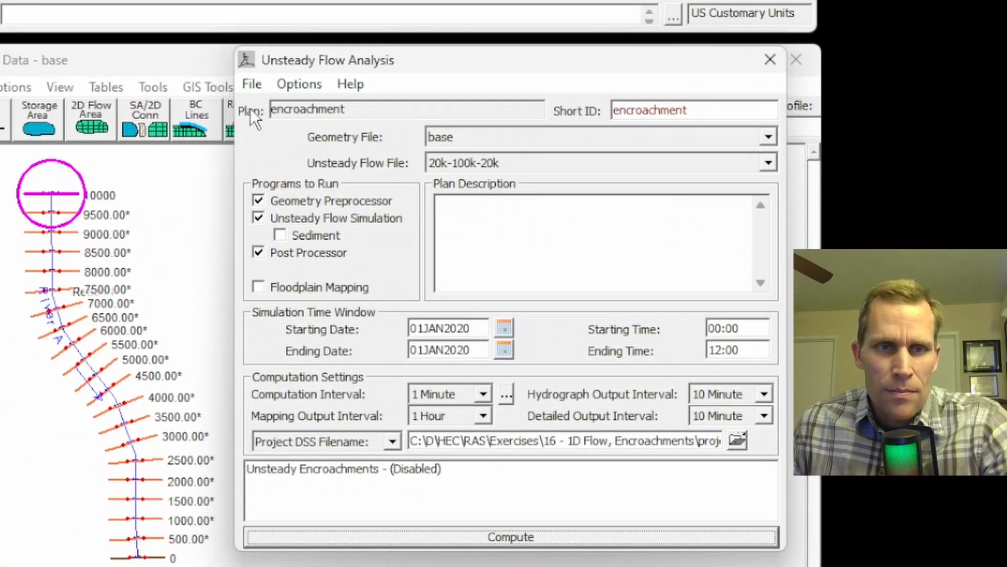
click(251, 85)
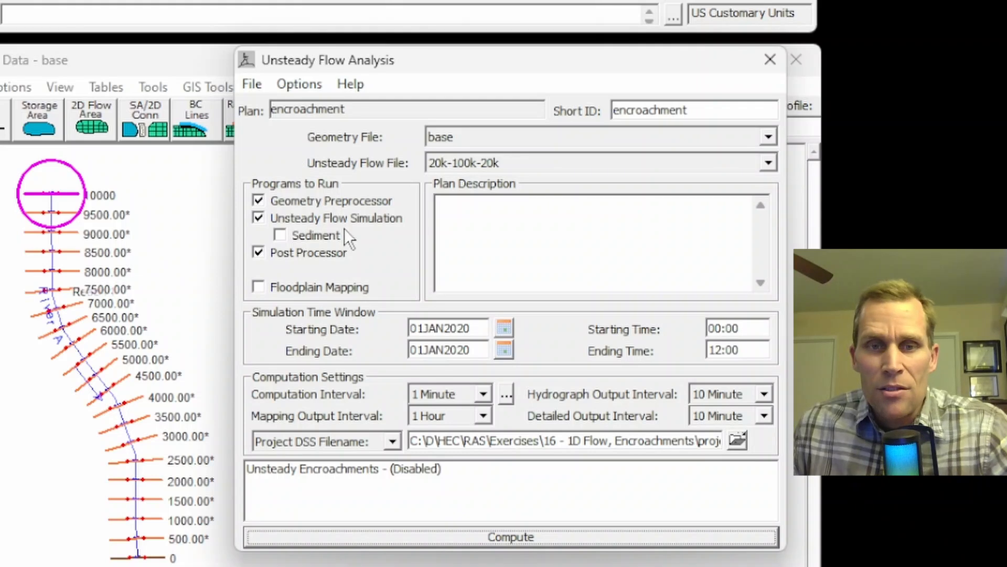
click(512, 534)
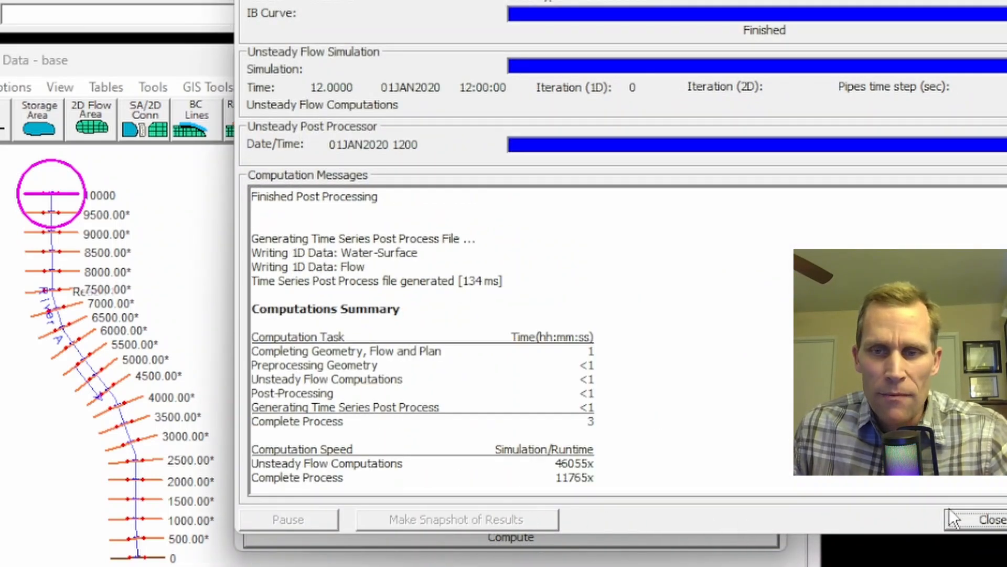
click(984, 519)
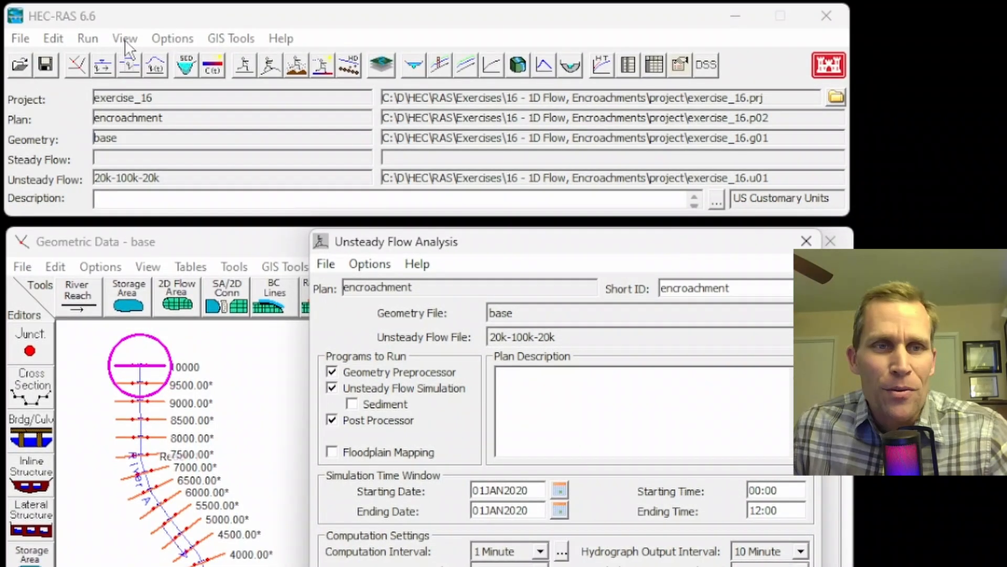
Plot the RS 10000 cross section with both the base and encroachment plans selected for comparison.
click(125, 38)
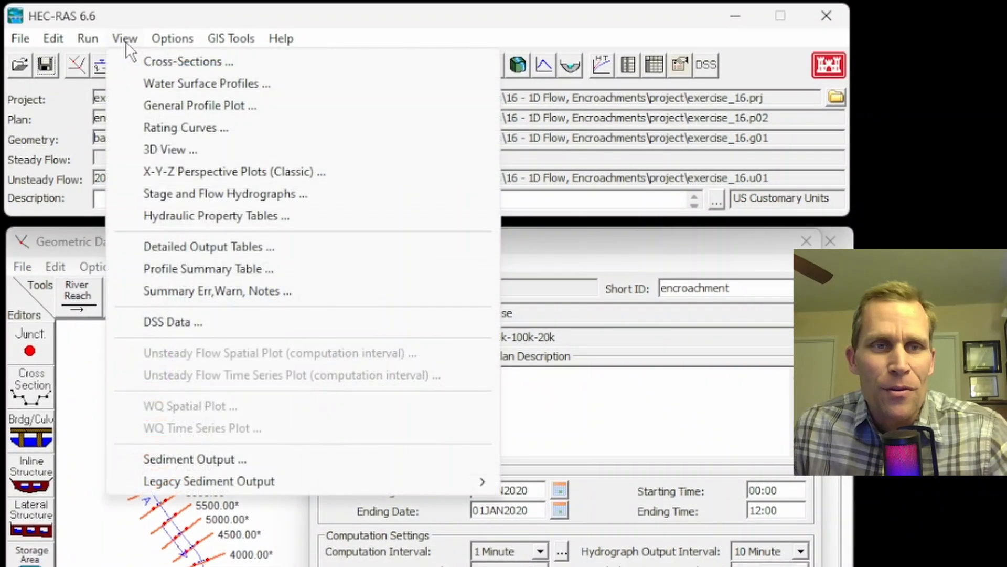
click(149, 62)
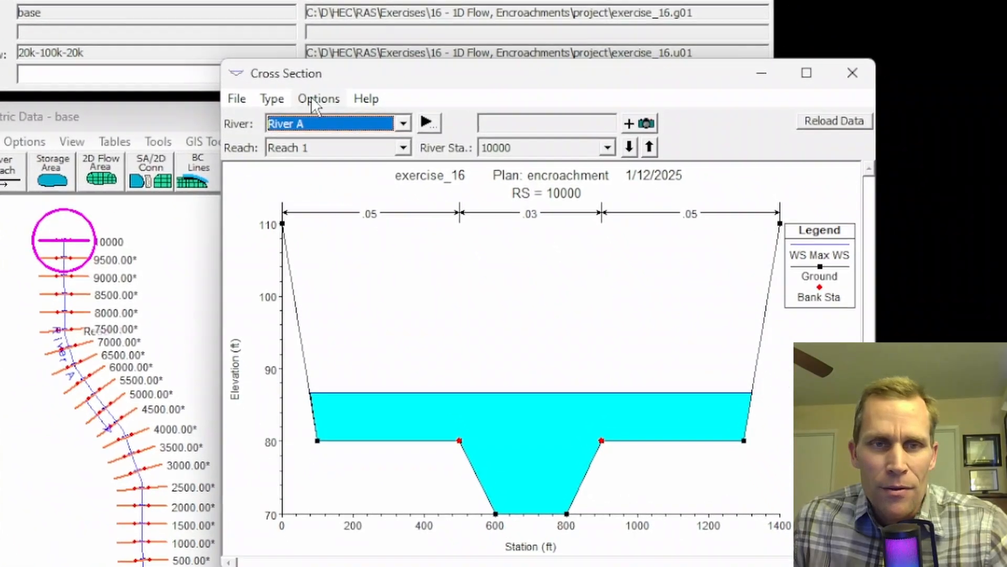
click(386, 210)
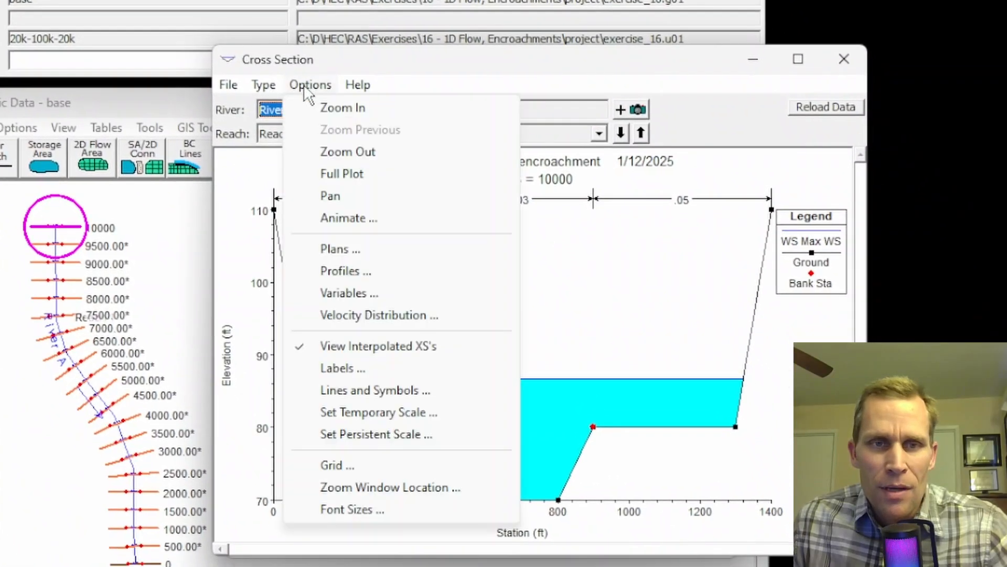
click(341, 249)
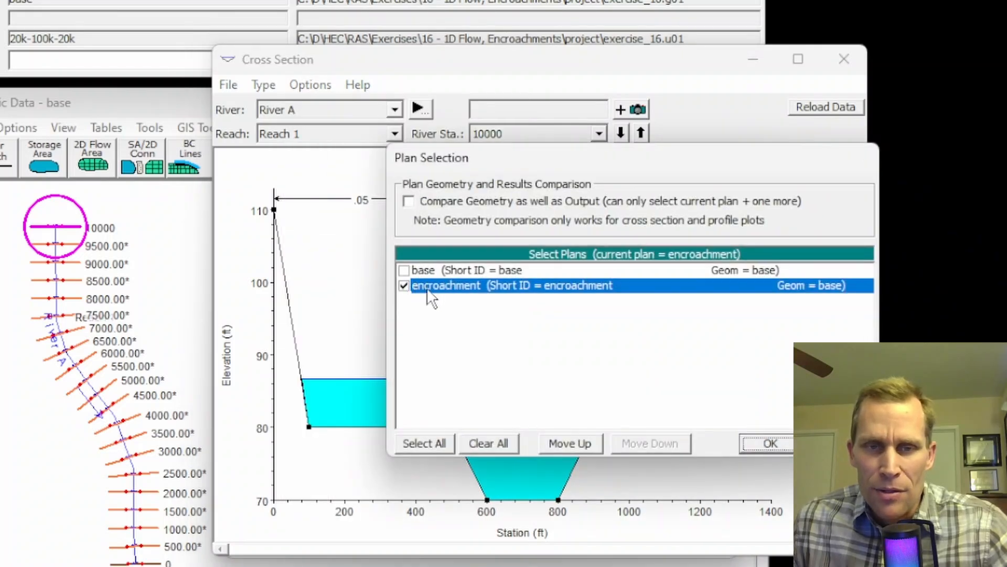
click(404, 270)
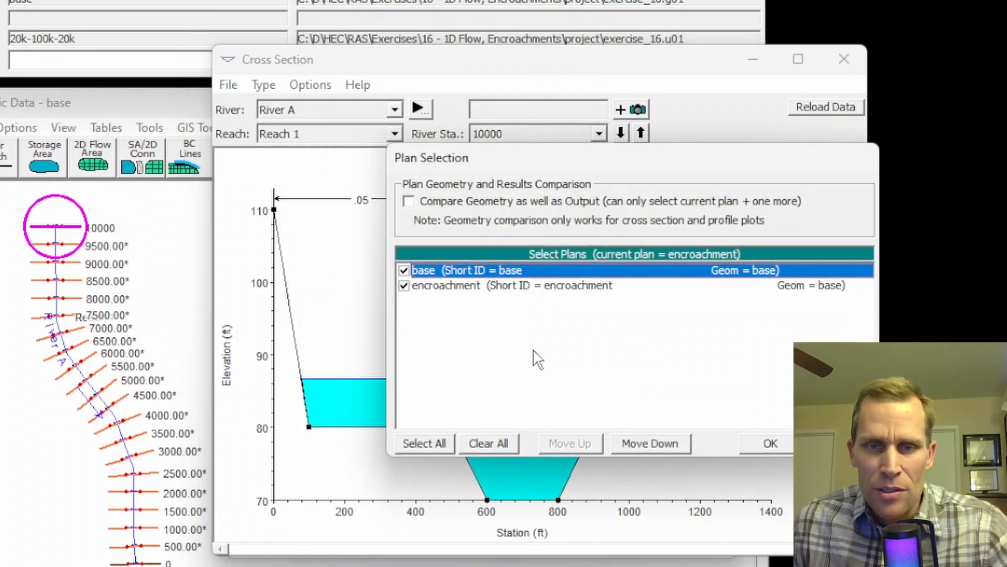
click(770, 442)
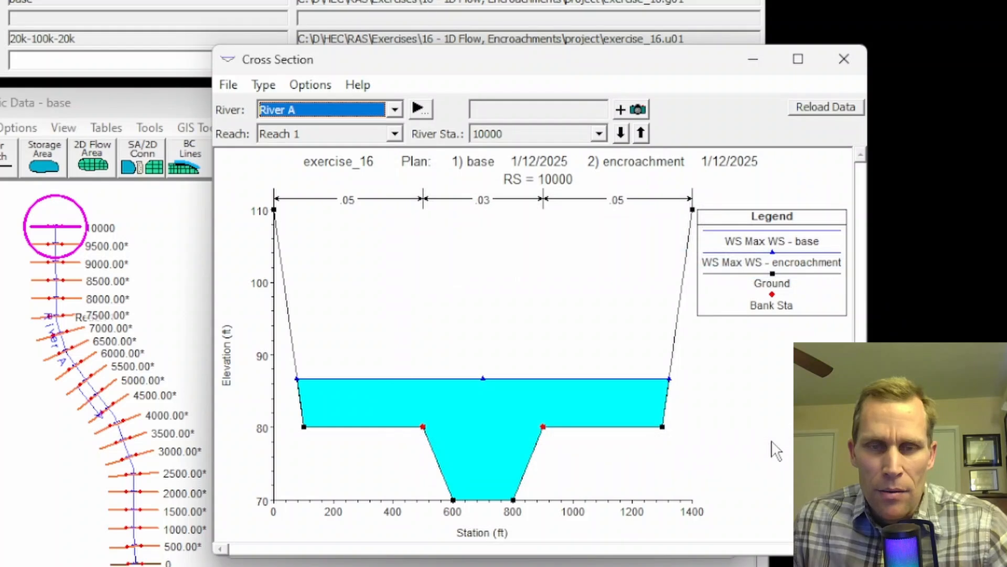
Animate the water surfaces of both plans over time and step downstream to RS 4000 to check for encroachments.
click(308, 87)
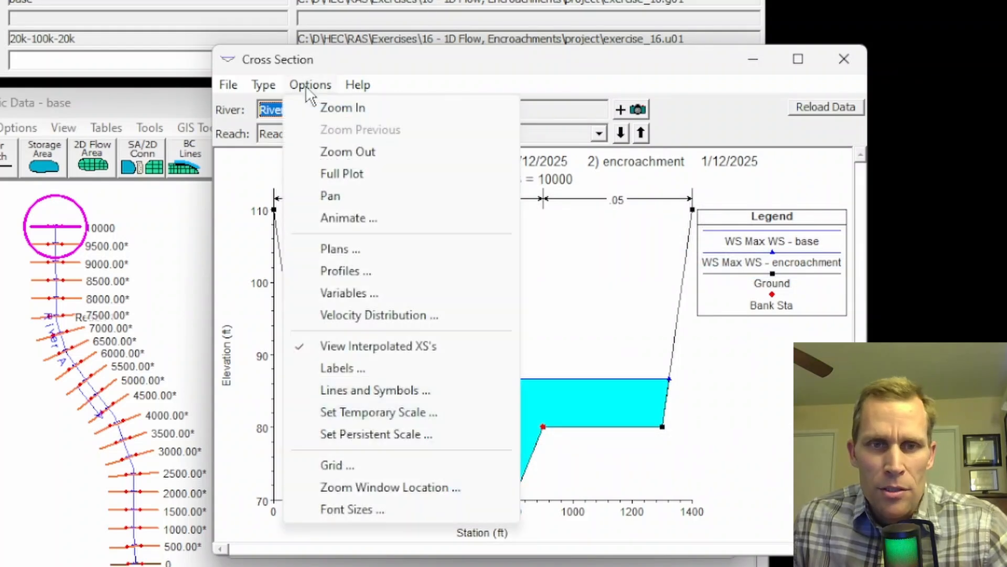
click(353, 216)
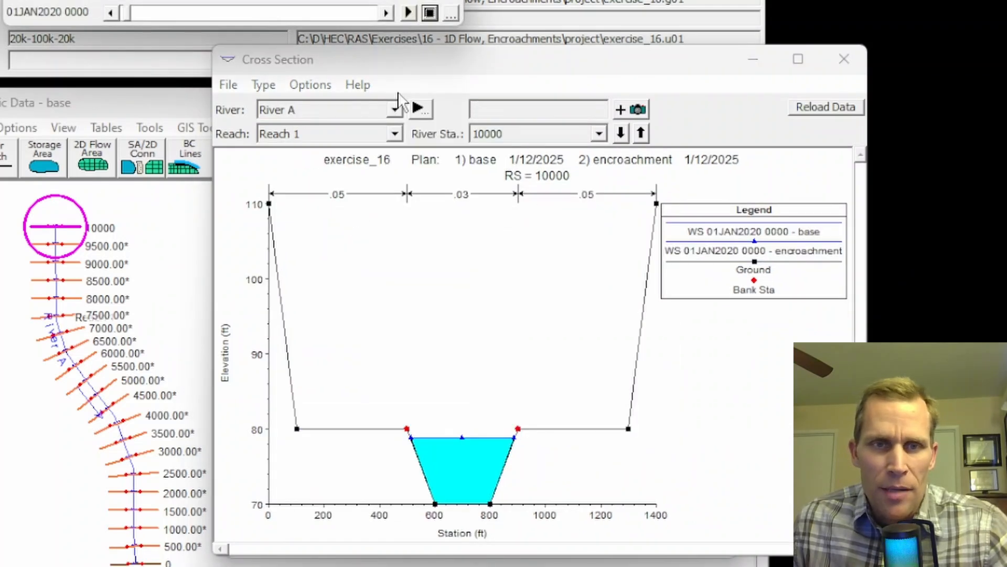
click(387, 12)
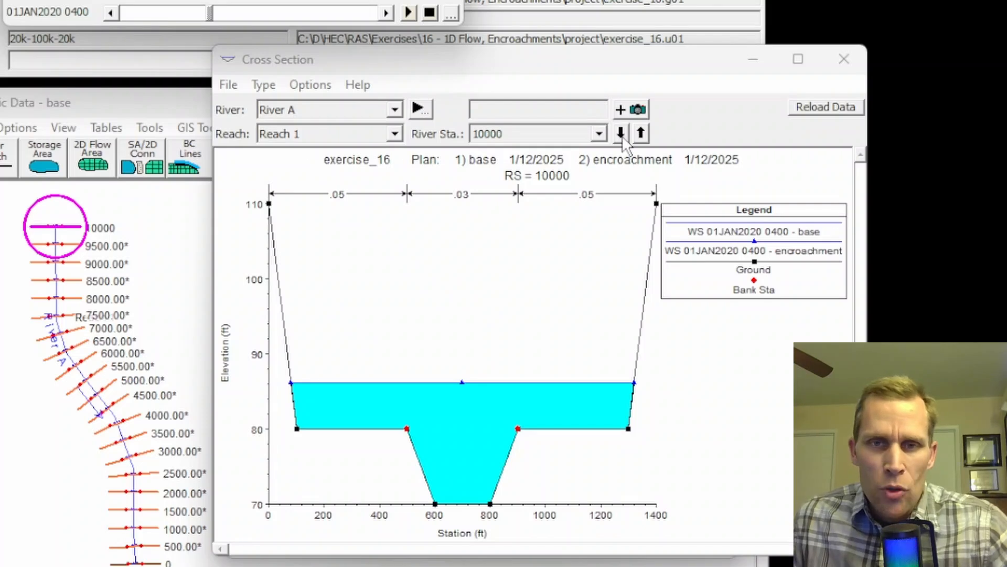
drag(622, 135, 623, 135)
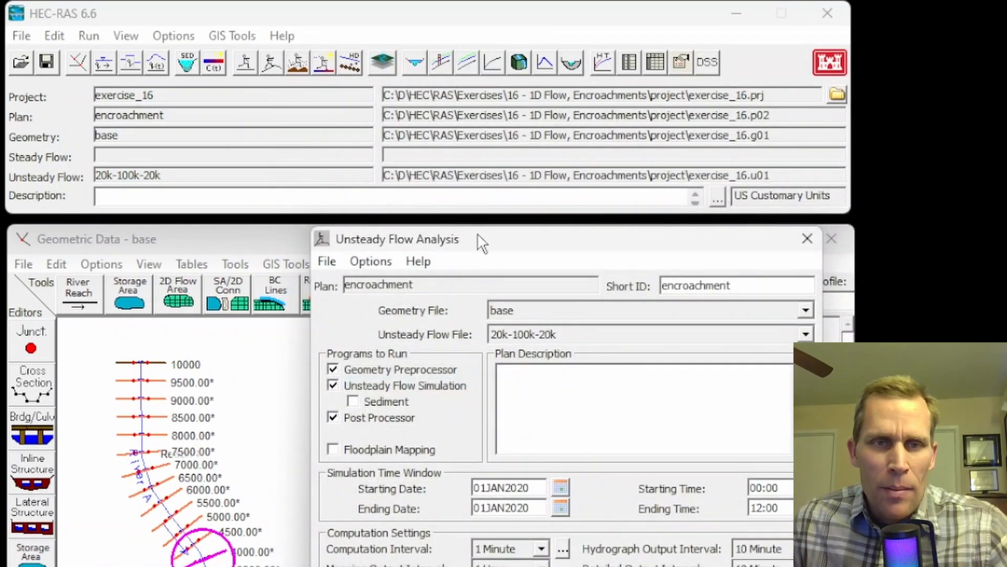
Enable the unsteady encroachment analysis by choosing base as the base plan for encroachments, and accept the settings.
mouse_move(482, 245)
mouse_down()
mouse_move(494, 245)
mouse_move(481, 247)
mouse_up()
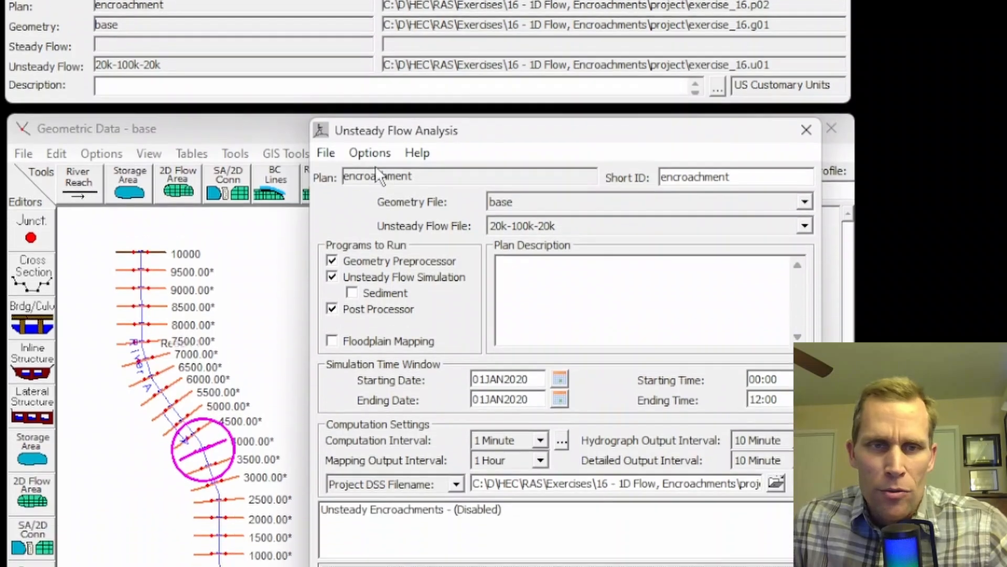
click(370, 154)
click(440, 306)
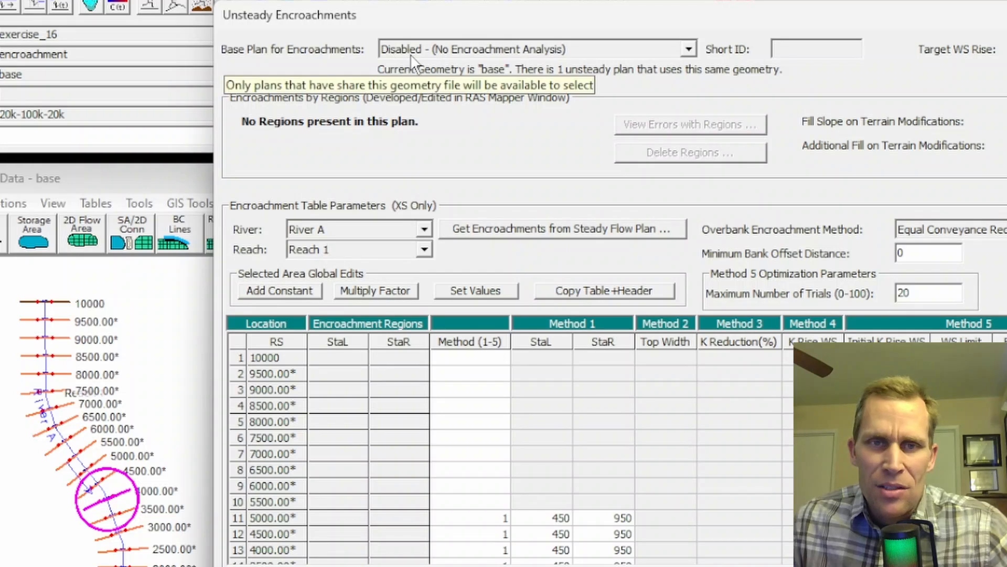
click(459, 47)
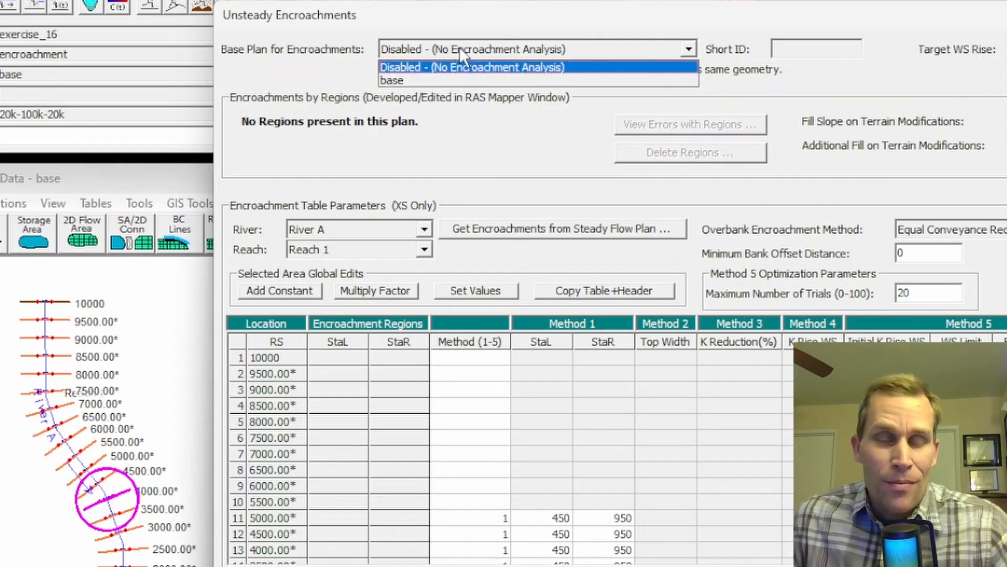
click(394, 81)
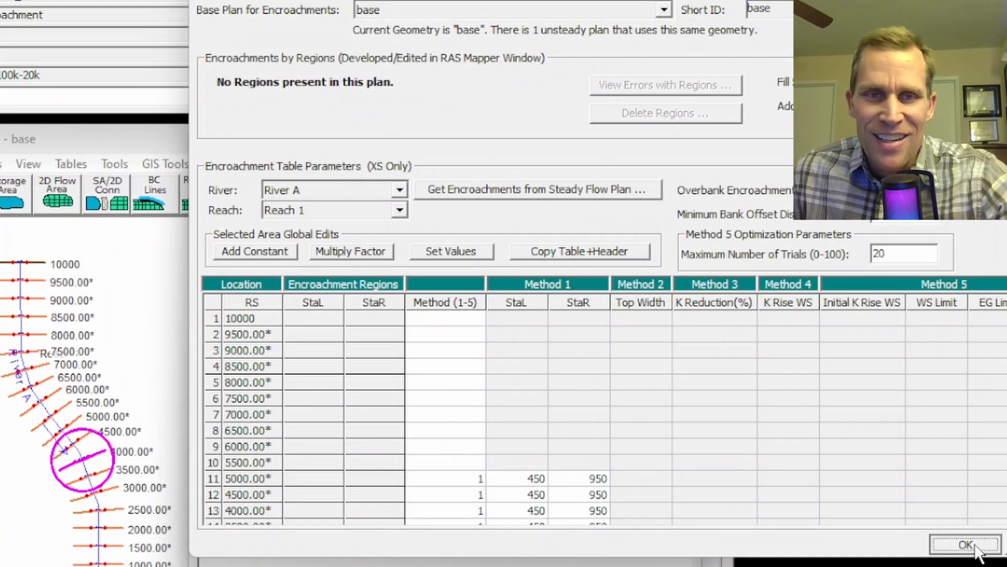
click(977, 546)
Save the plan again and recompute the unsteady flow simulation with the encroachments enabled.
click(210, 165)
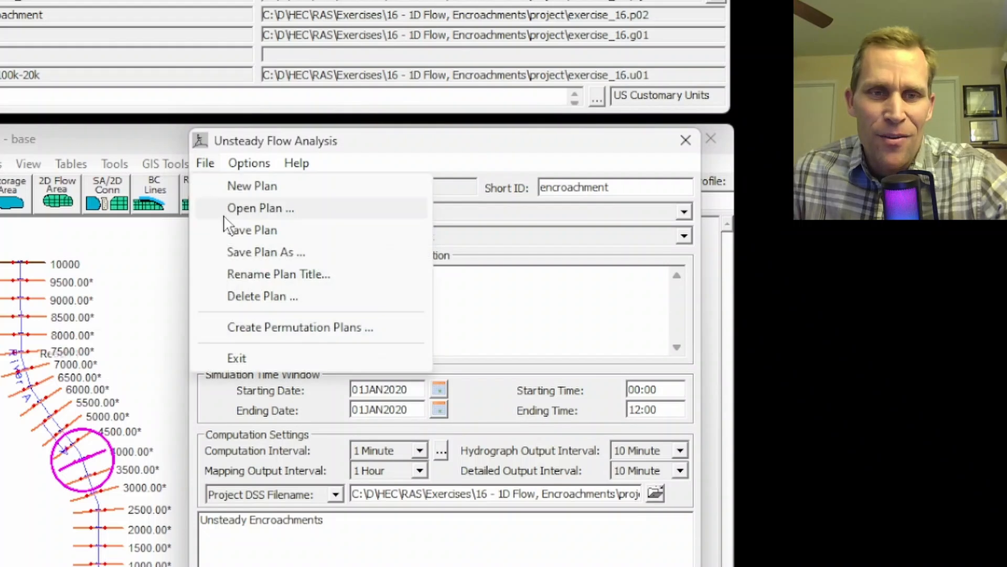
click(247, 229)
click(411, 539)
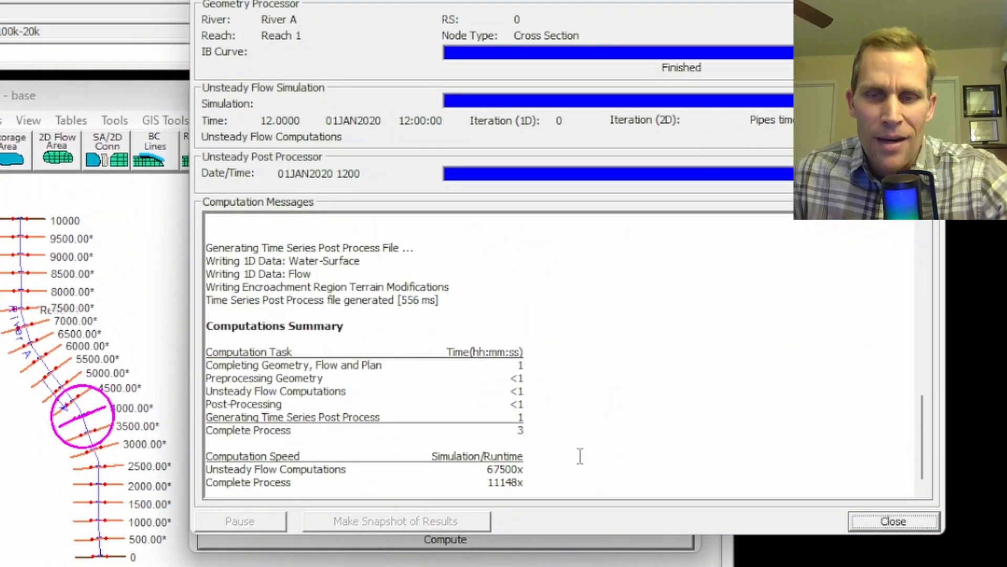
click(893, 522)
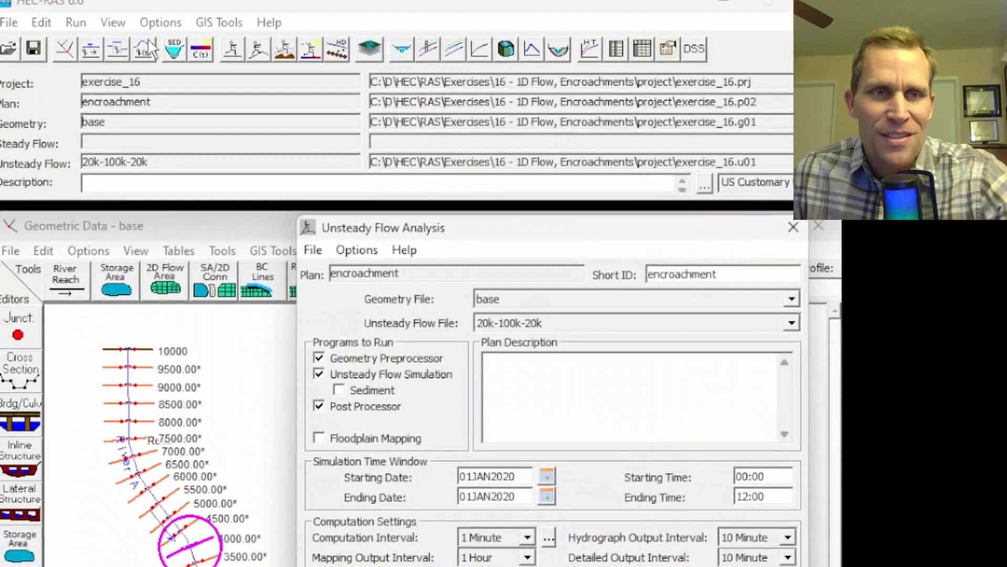
Display the RS 4000 cross section plot again and compare the base and encroachment plan results.
click(131, 42)
click(145, 59)
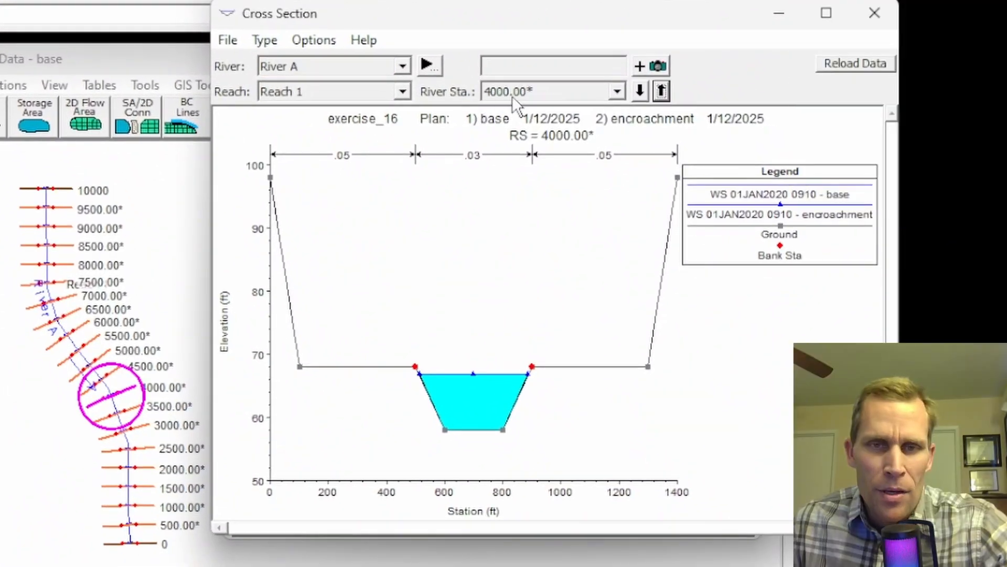
click(310, 42)
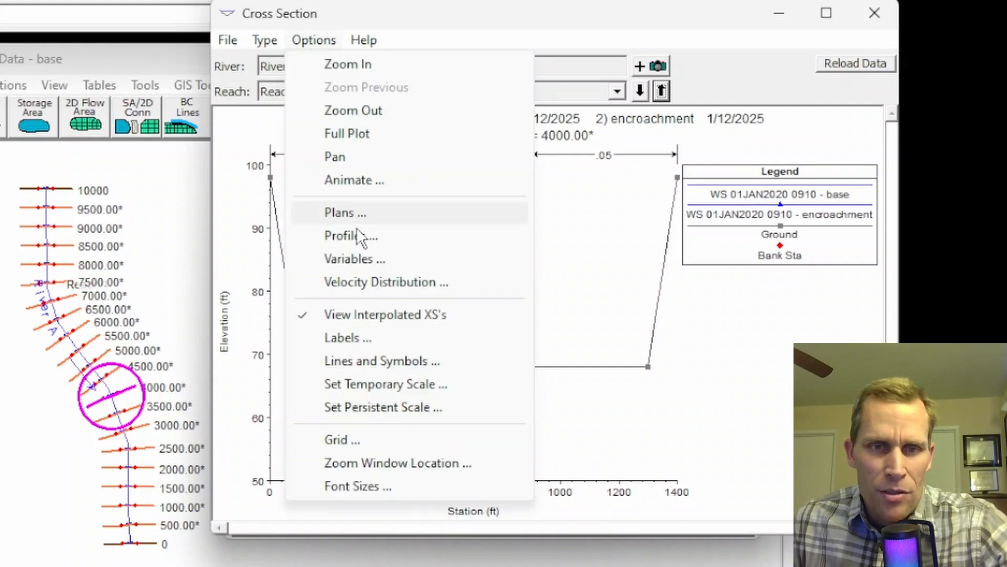
click(606, 263)
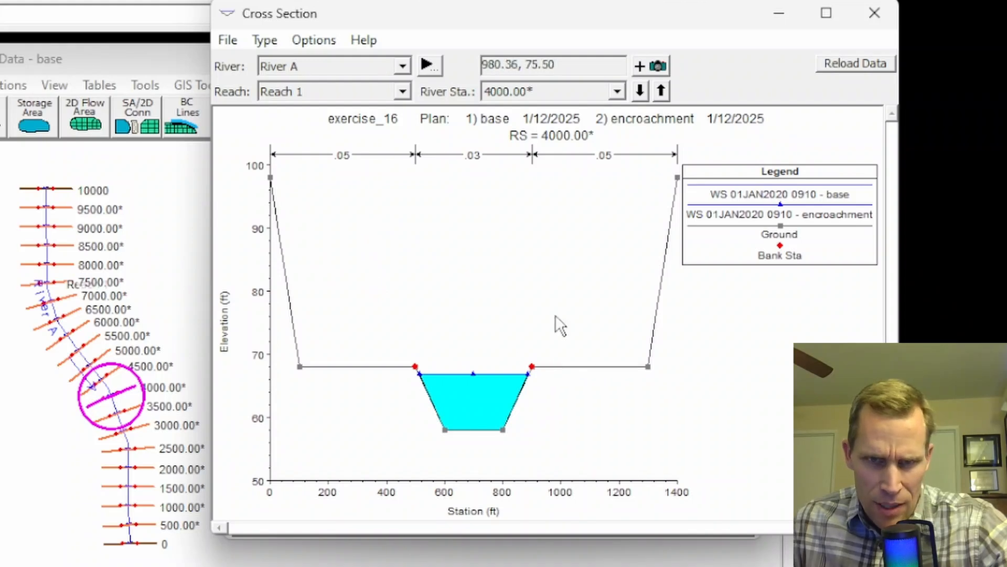
Animate the RS 4000 cross section, pause at 01JAN2020 0420, and examine the encroachment edge before closing the plot.
click(310, 41)
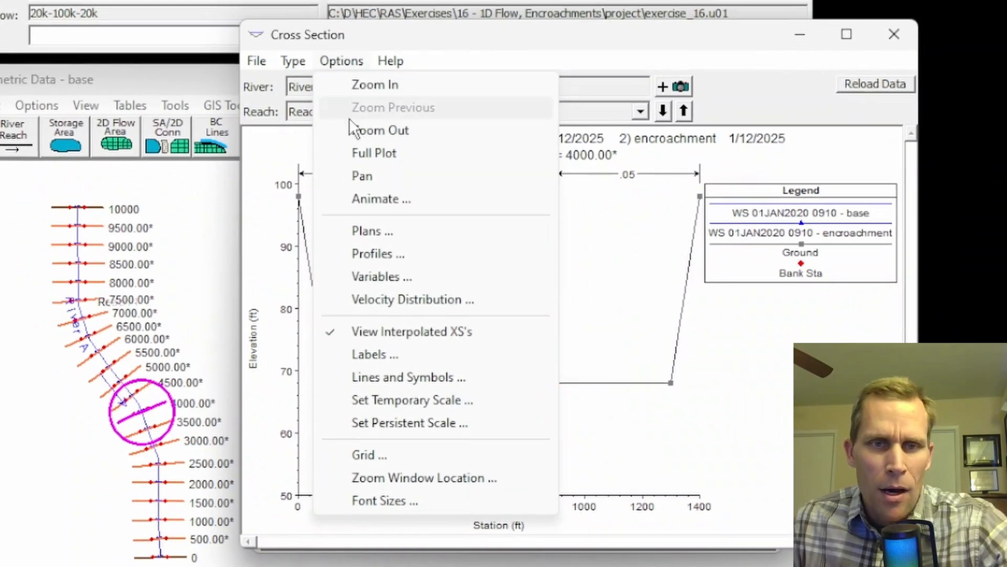
click(347, 188)
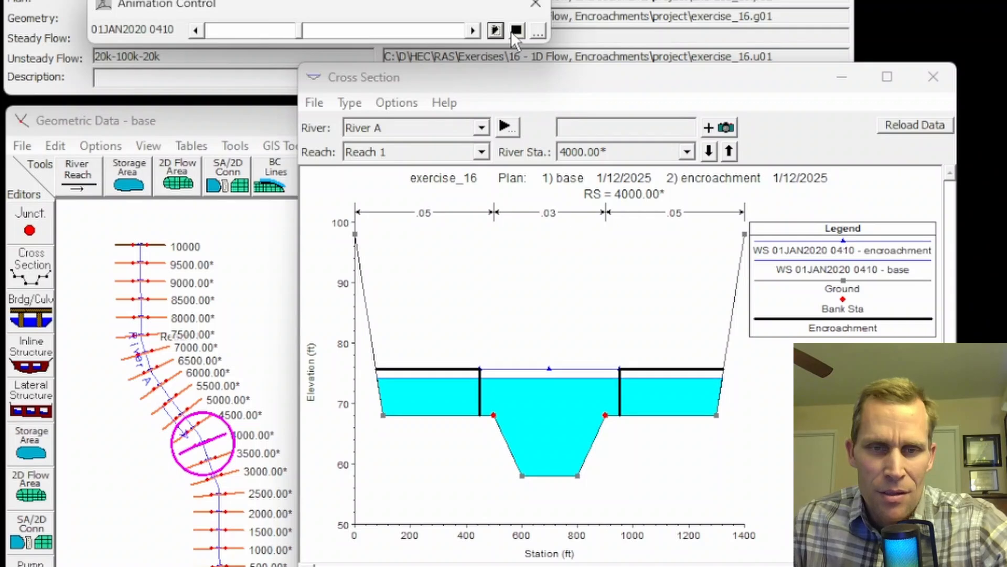
click(516, 30)
click(490, 333)
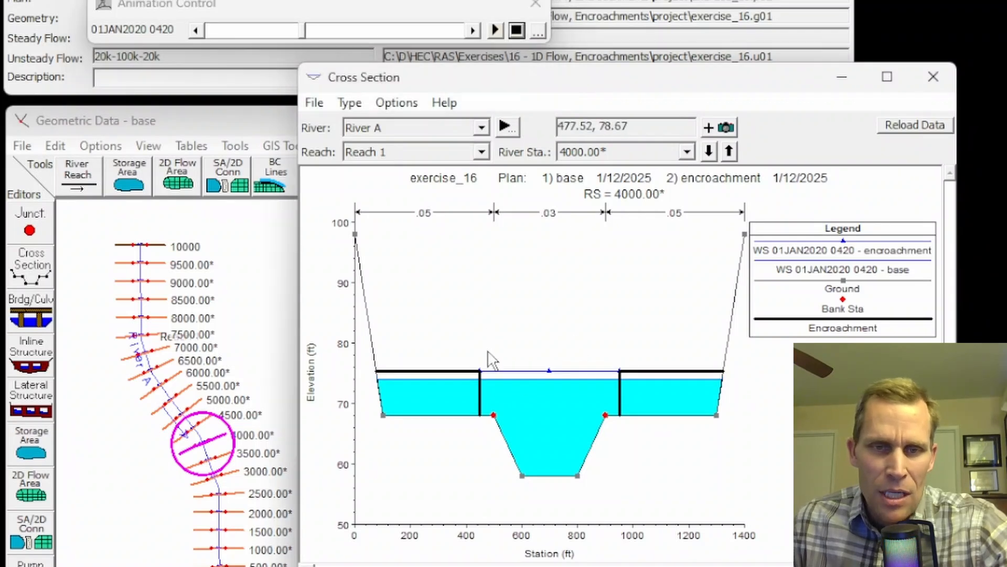
scroll(491, 368, up, 3)
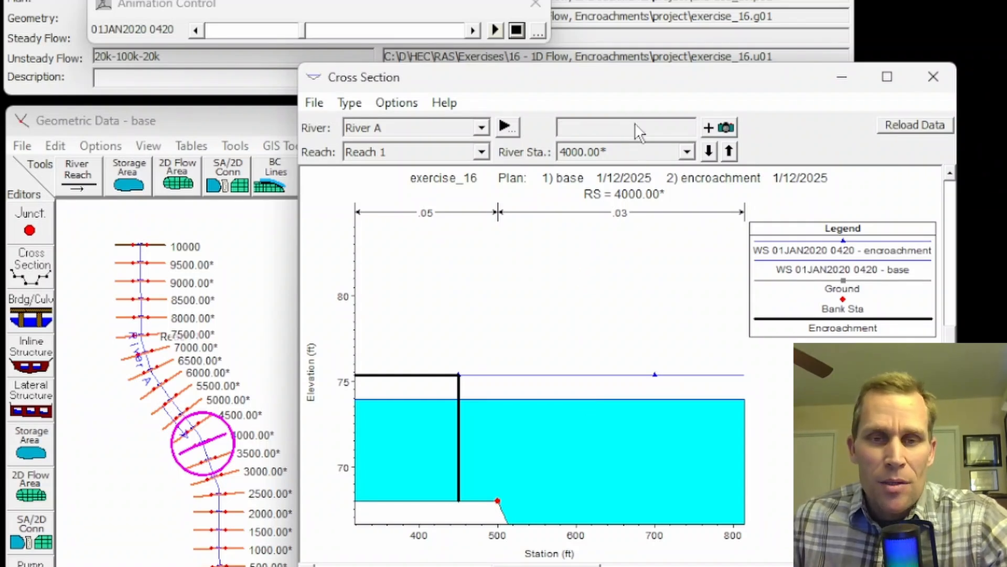
click(932, 76)
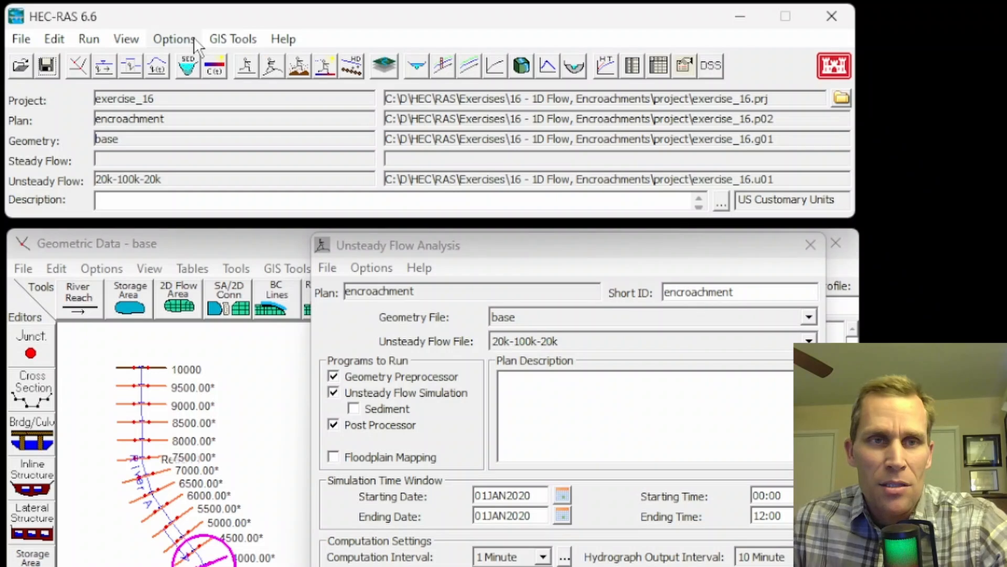
Display the water surface profile plot and set the base plan's water surface line (WS1) width to 3.0.
click(126, 39)
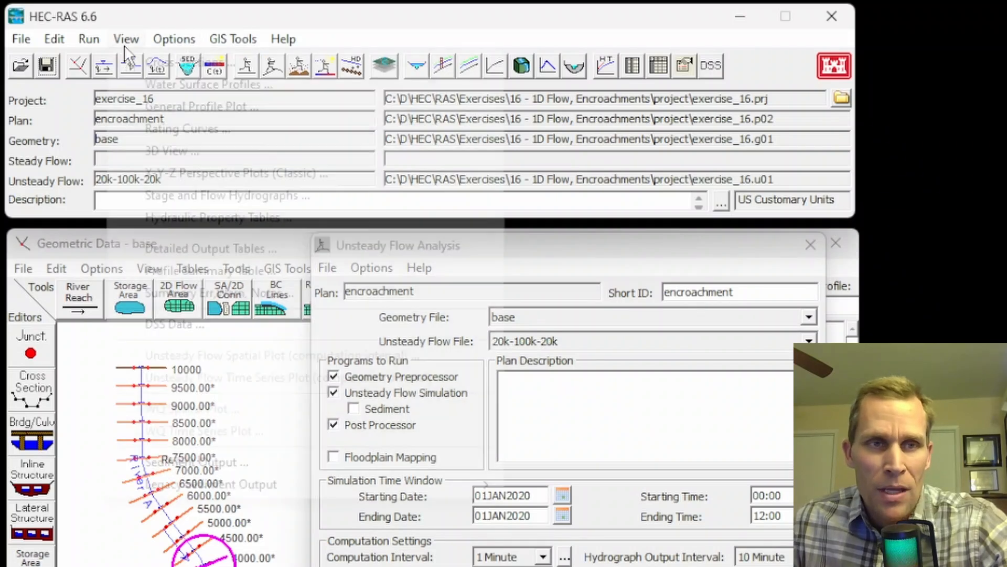
click(173, 88)
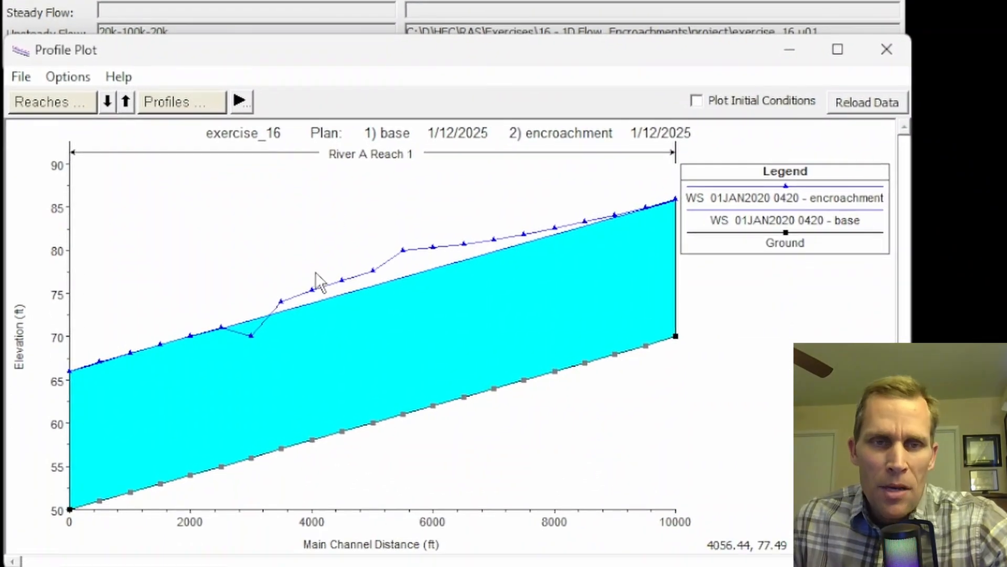
click(748, 221)
right_click(752, 221)
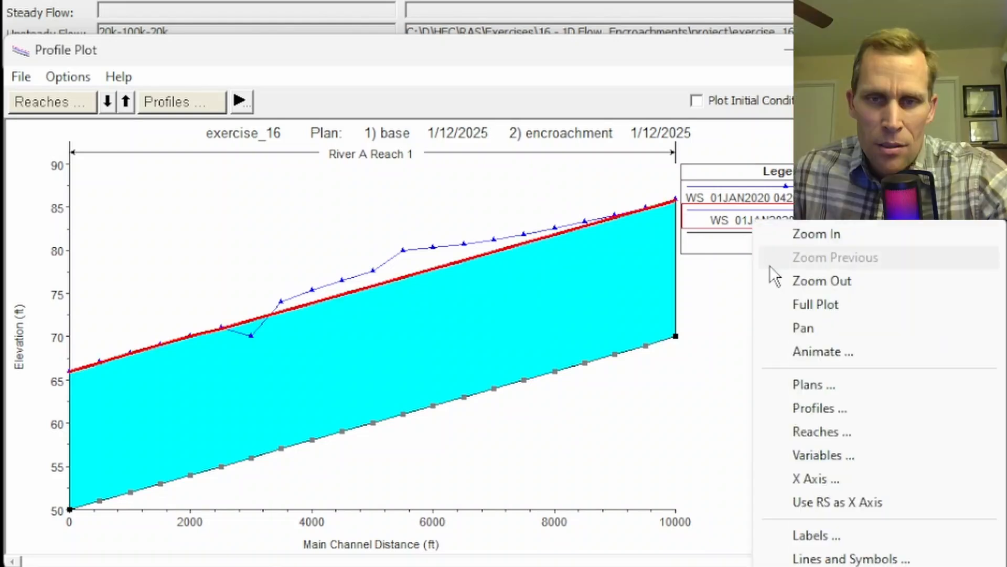
click(822, 557)
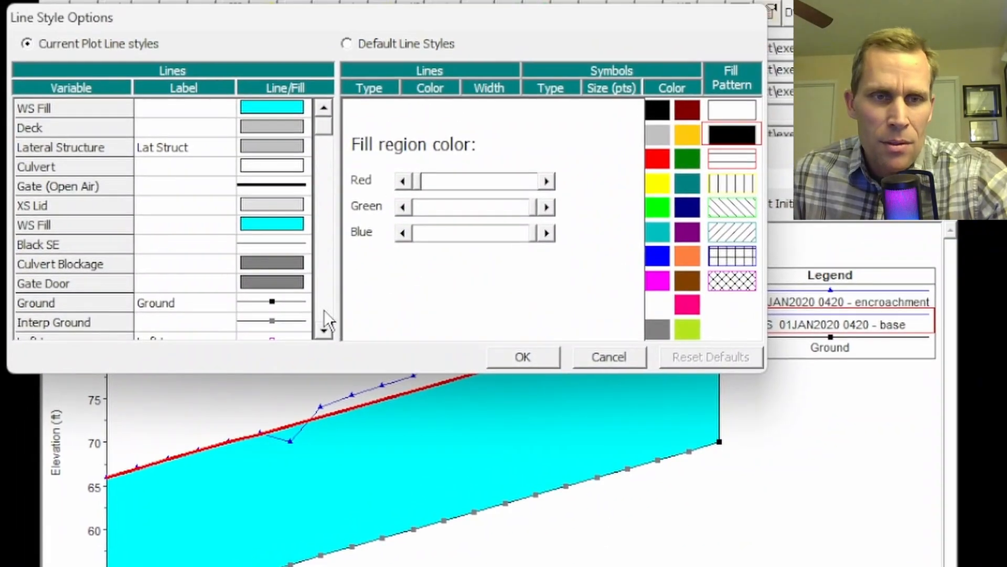
click(323, 312)
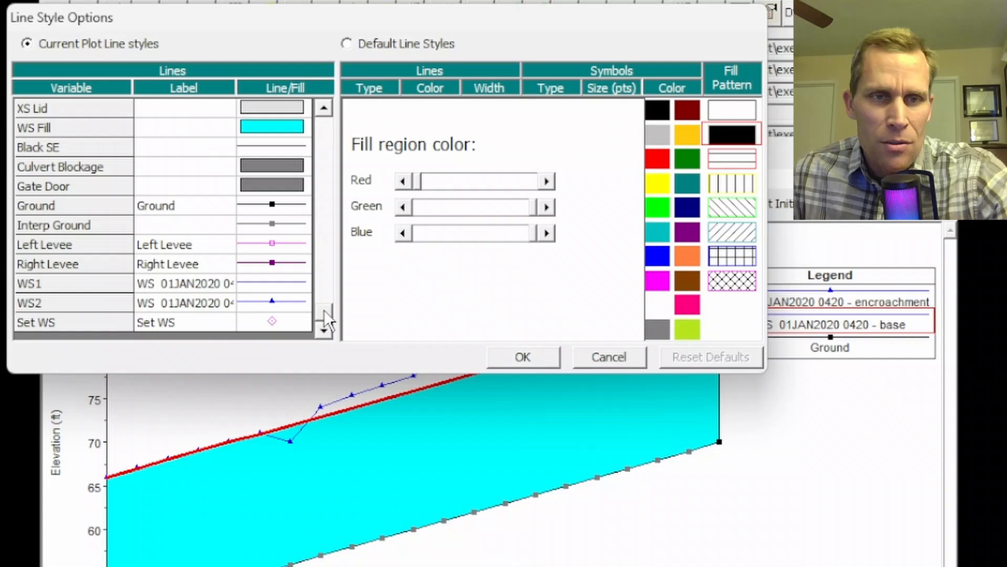
click(273, 284)
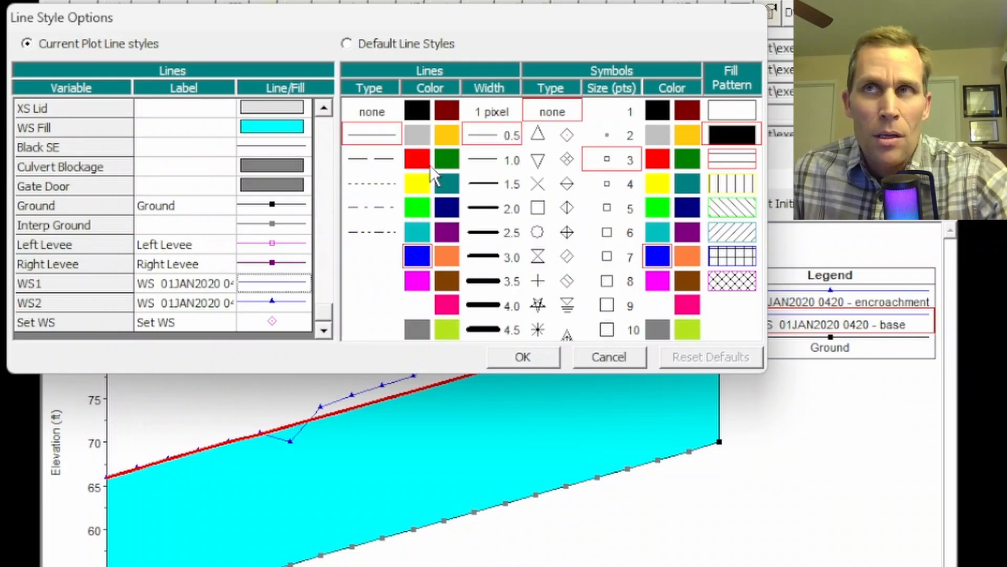
click(488, 257)
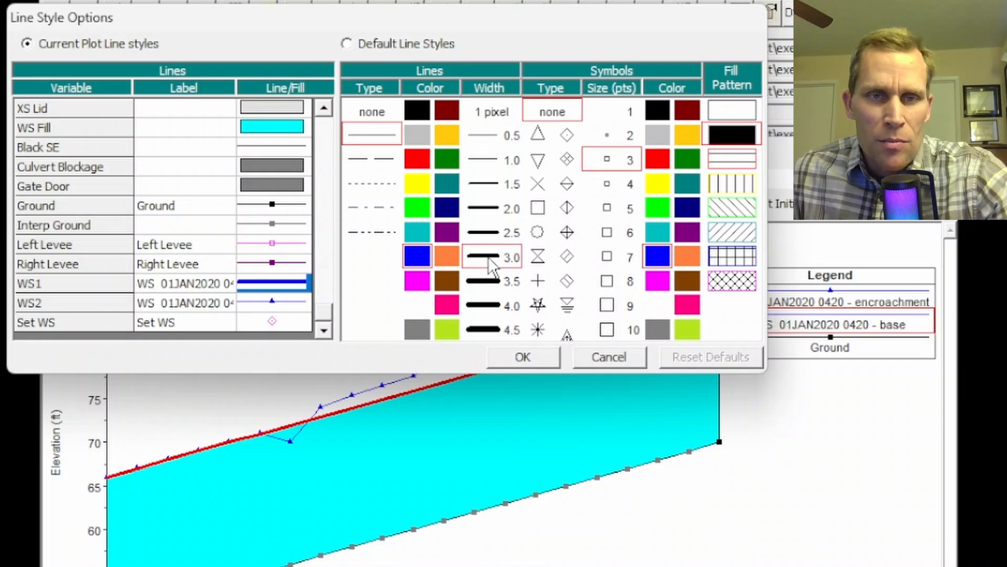
Style the encroachment plan's water surface line (WS2) with width 3.0, no symbols and green color, and accept the line styles.
click(242, 301)
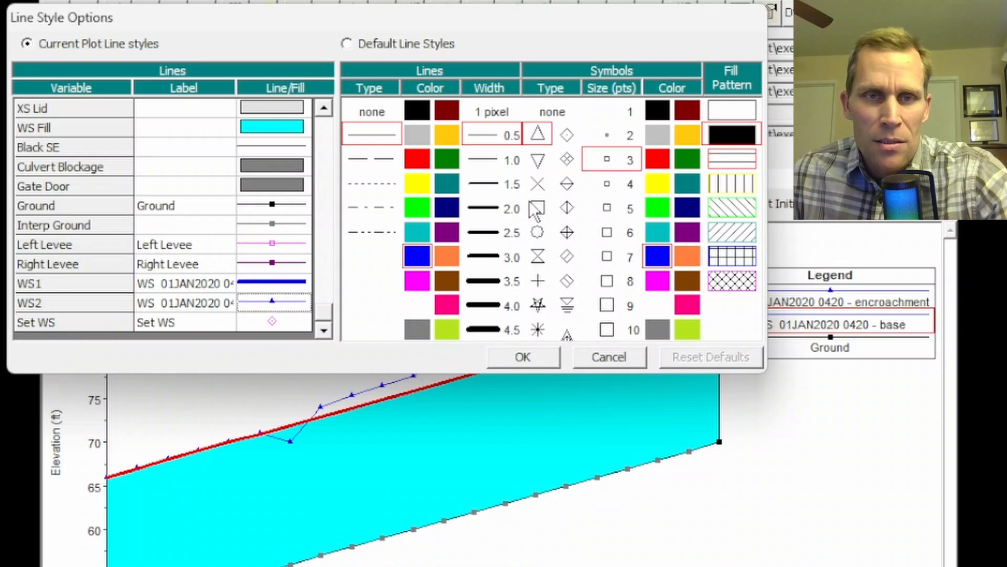
click(493, 255)
click(549, 112)
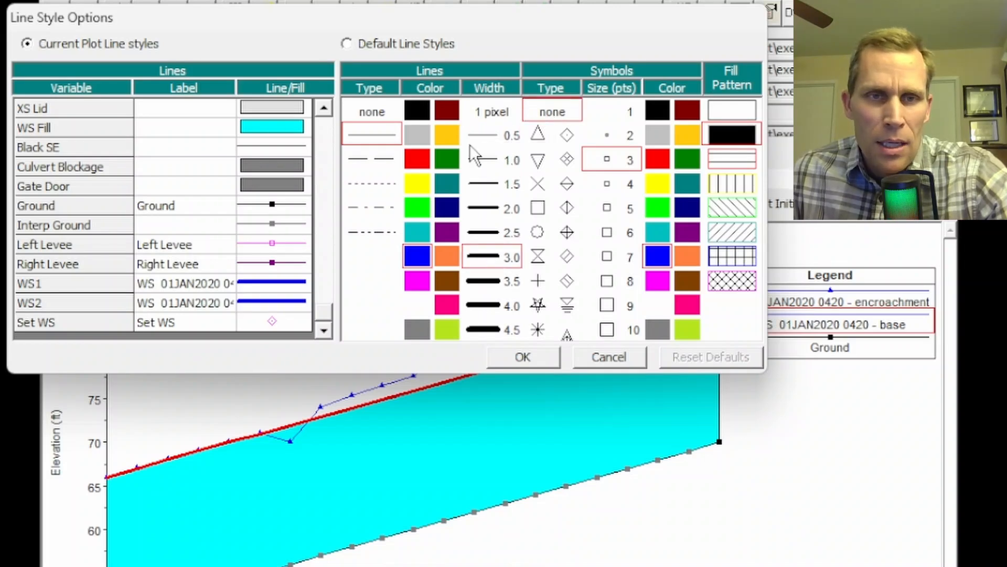
click(449, 157)
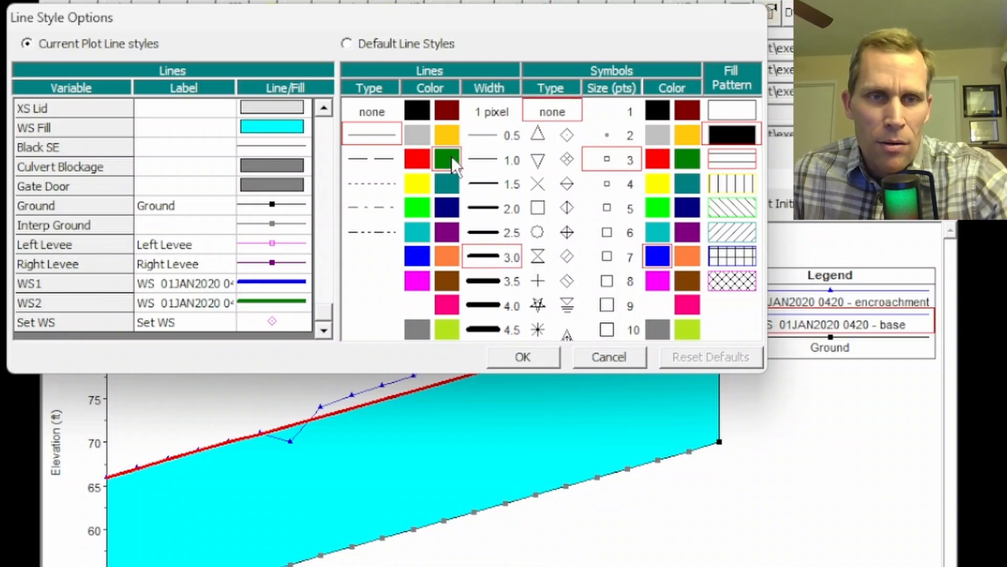
click(522, 359)
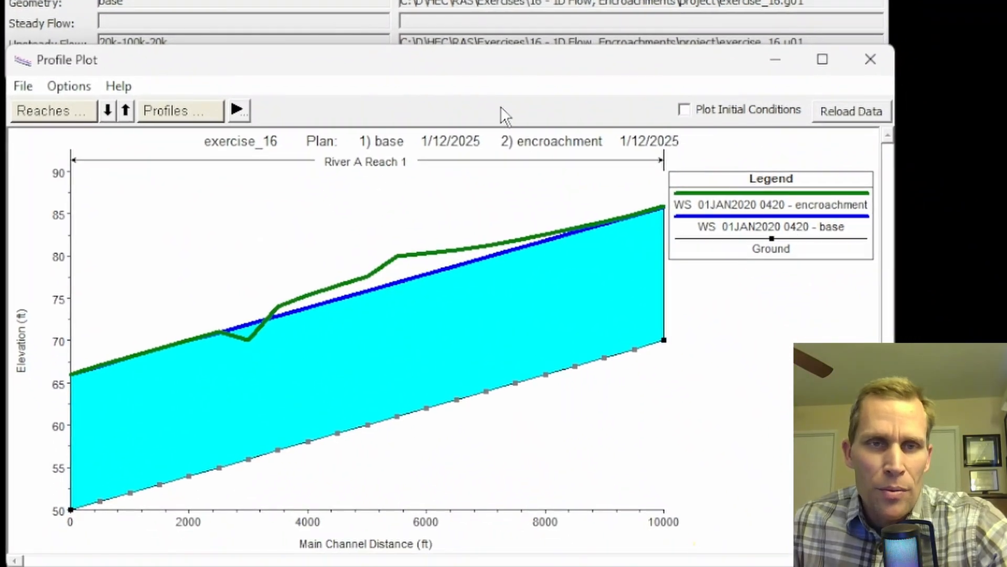
Animate the profile plot and step forward from 01JAN2020 0000 to 0600, comparing the base and encroachment water surfaces.
click(84, 86)
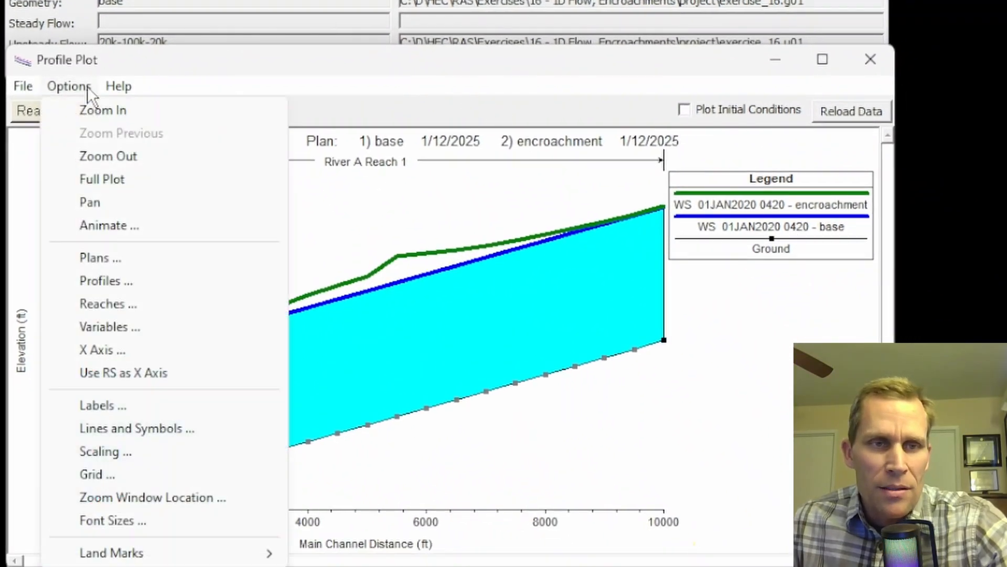
click(107, 226)
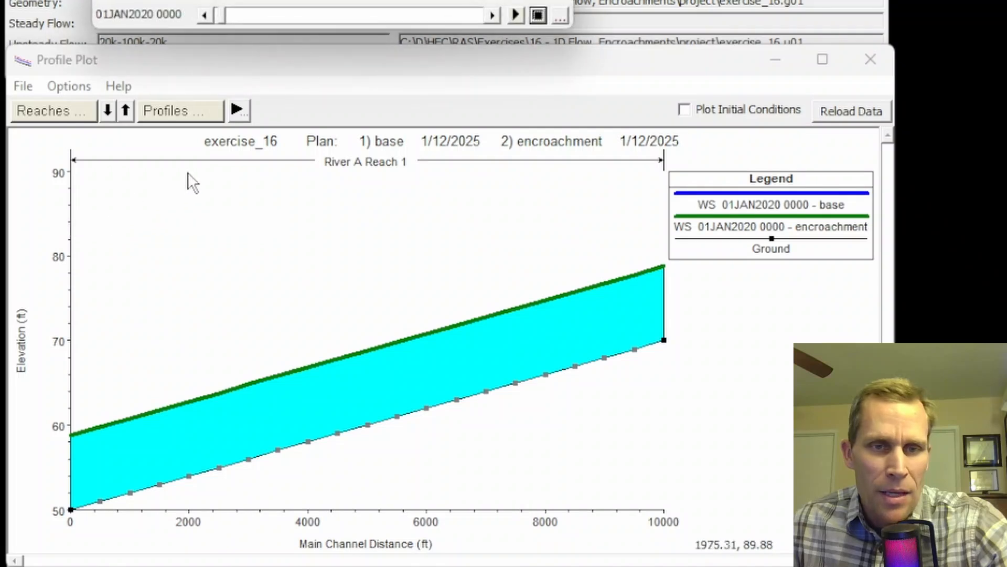
drag(468, 1, 444, 3)
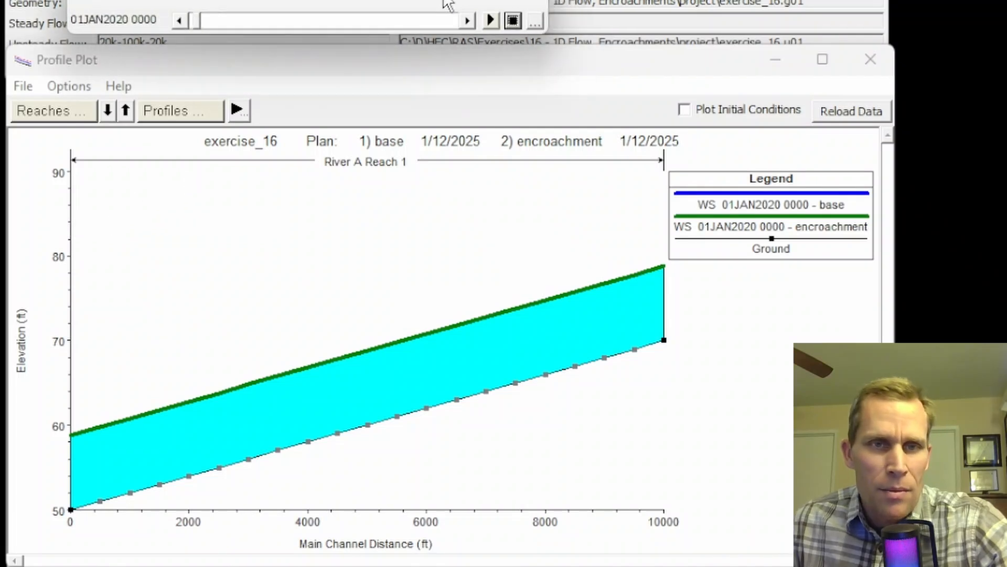
click(465, 21)
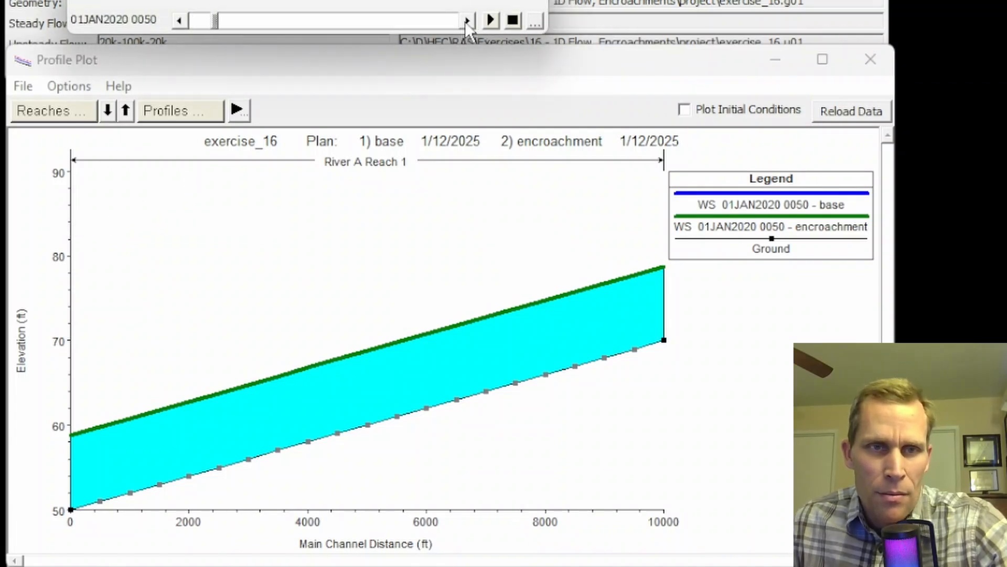
click(466, 21)
click(467, 21)
click(467, 21)
click(467, 21)
click(467, 21)
click(467, 21)
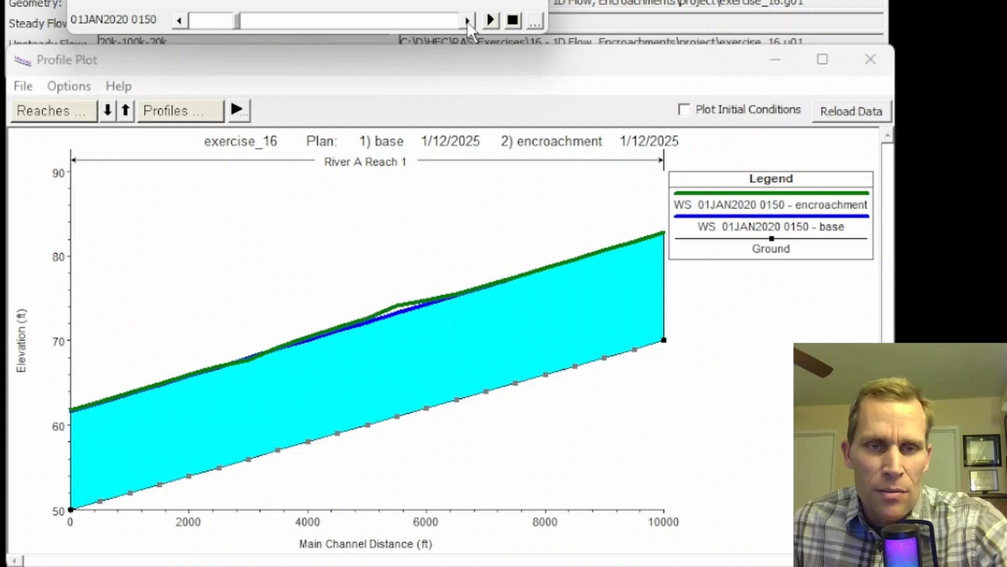
click(467, 21)
click(467, 21)
click(467, 21)
click(467, 21)
click(467, 21)
click(467, 21)
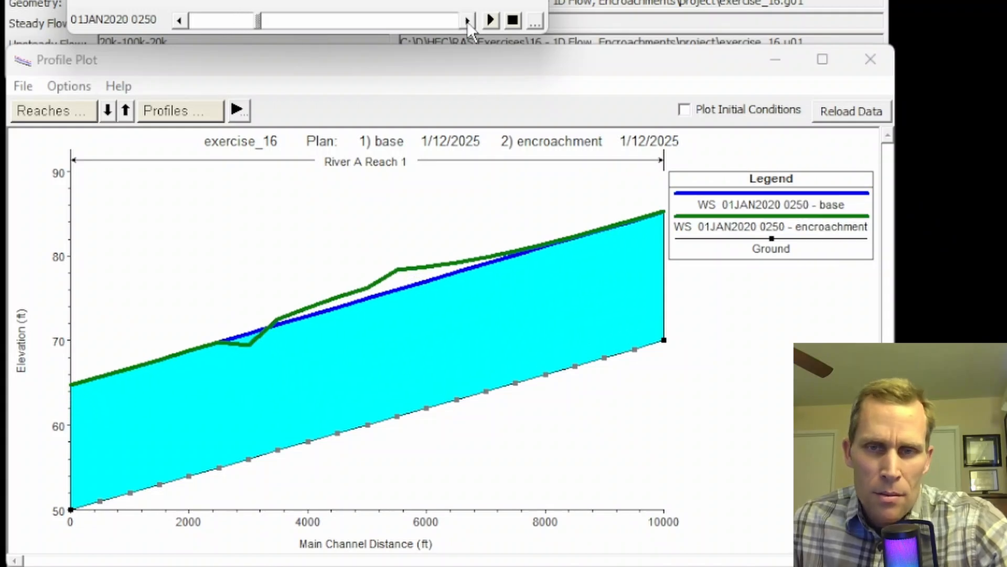
click(467, 21)
click(467, 21)
click(467, 21)
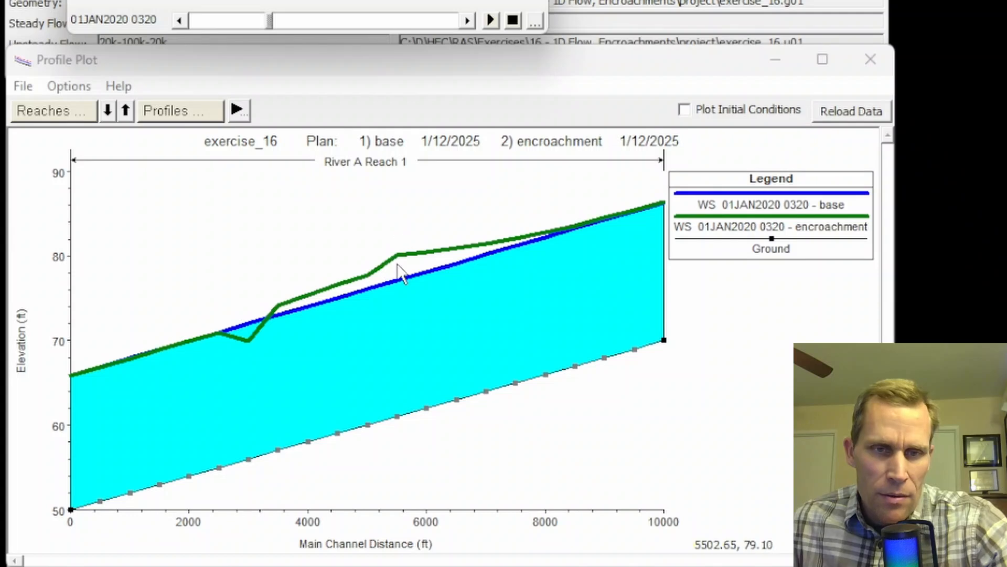
click(467, 21)
click(467, 21)
click(467, 21)
click(467, 21)
click(467, 21)
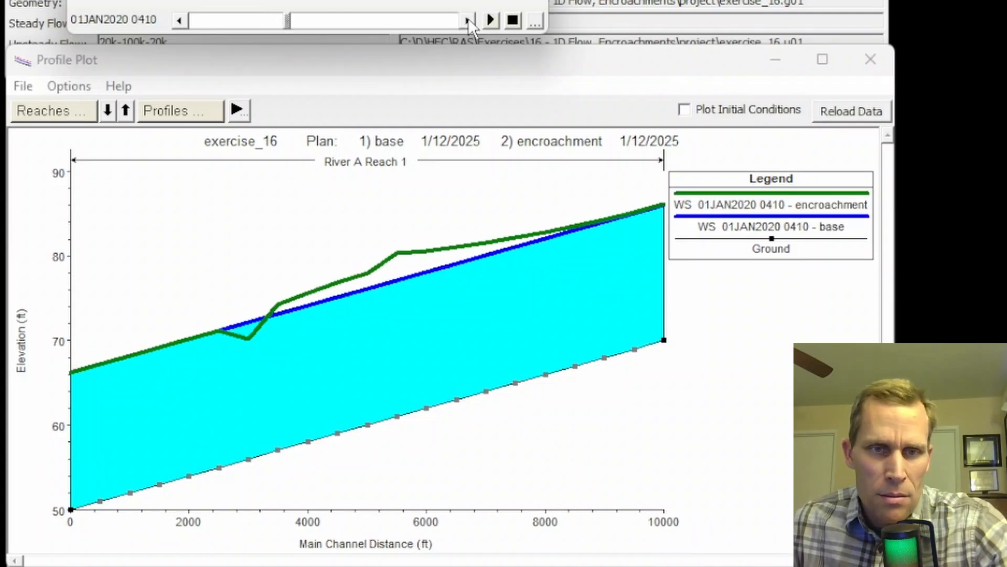
click(467, 21)
click(467, 21)
click(467, 21)
click(467, 21)
click(467, 21)
click(467, 21)
click(467, 21)
click(467, 21)
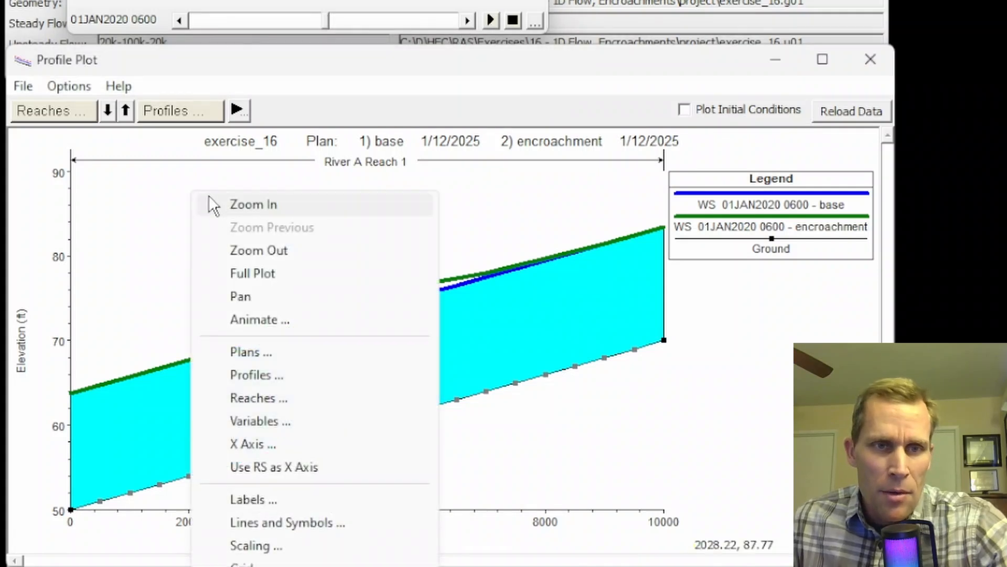
Examine the profile between about 3000 and 8000 ft up close while stepping the animation back to 01JAN2020 0340.
click(243, 206)
drag(245, 239, 552, 354)
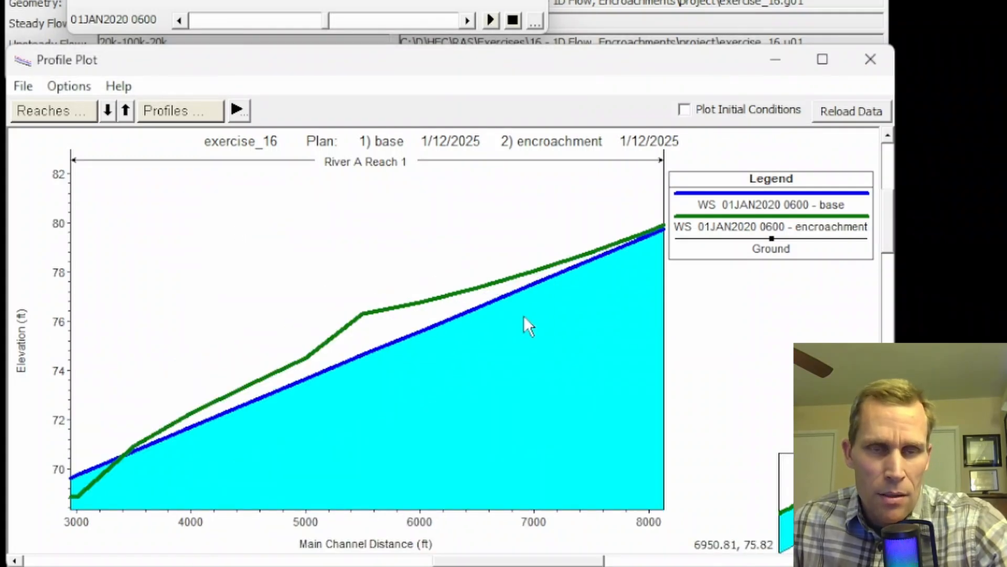
click(182, 17)
click(182, 17)
click(182, 17)
click(183, 16)
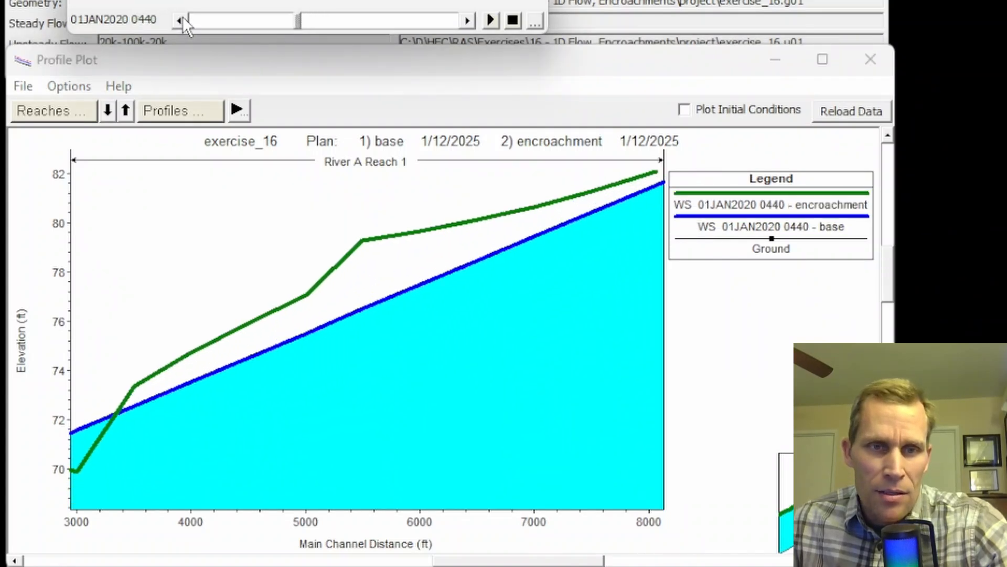
click(182, 17)
click(182, 17)
click(182, 16)
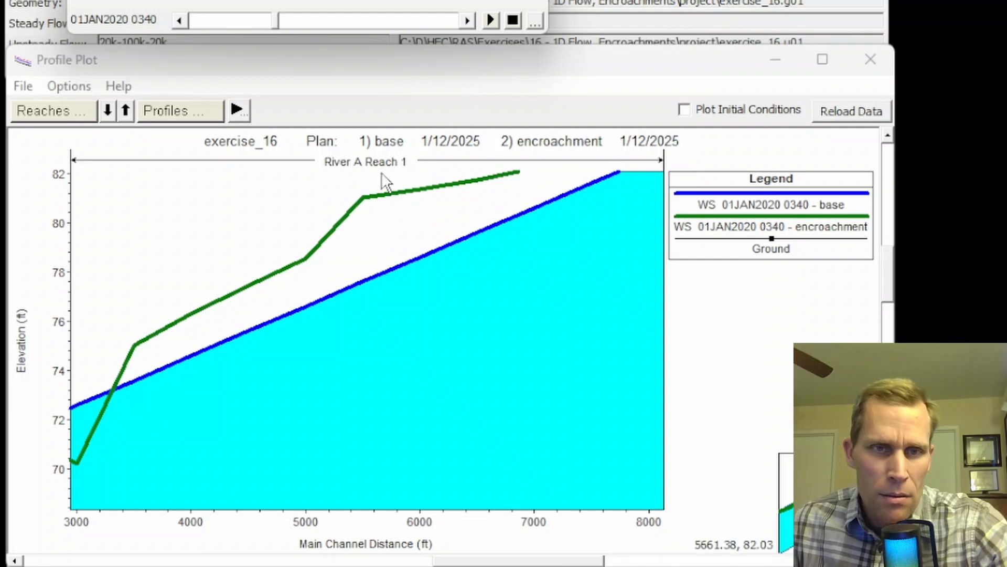
Toggle the River Stationing landmarks on the profile plot.
click(68, 86)
mouse_move(145, 554)
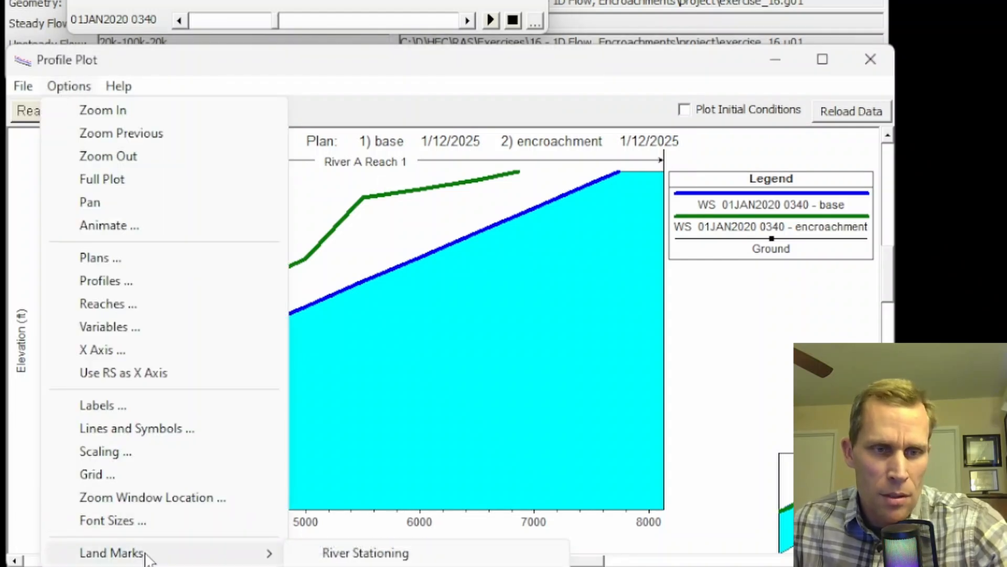
click(362, 550)
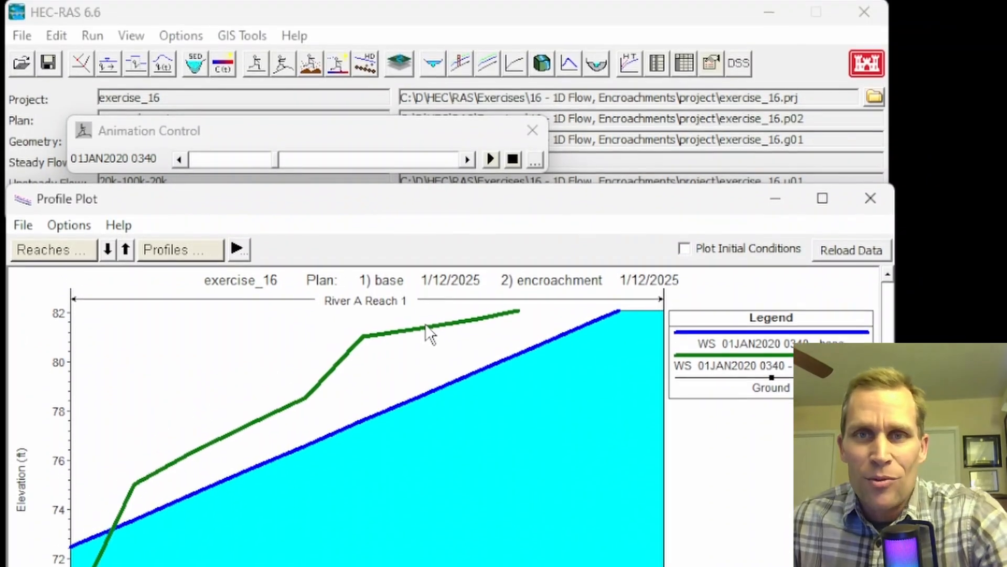
Display the profile summary table and compare the base and encroachment results down to around RS 5500.
click(132, 39)
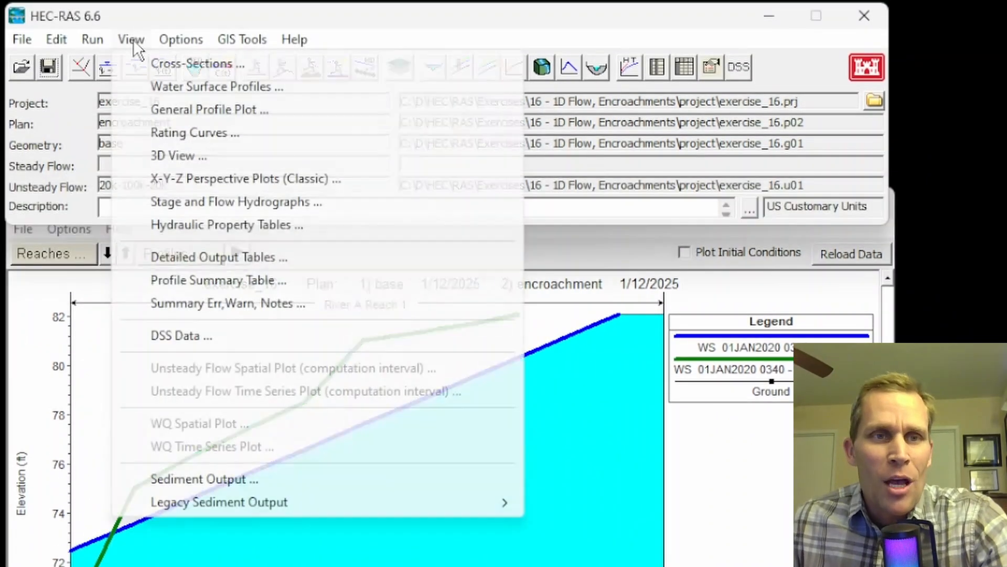
click(218, 287)
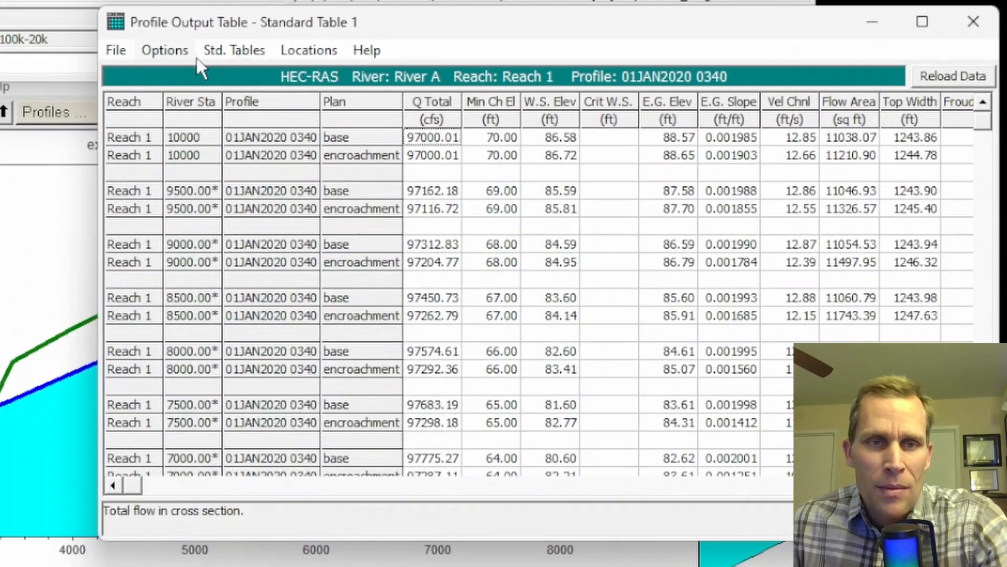
click(277, 111)
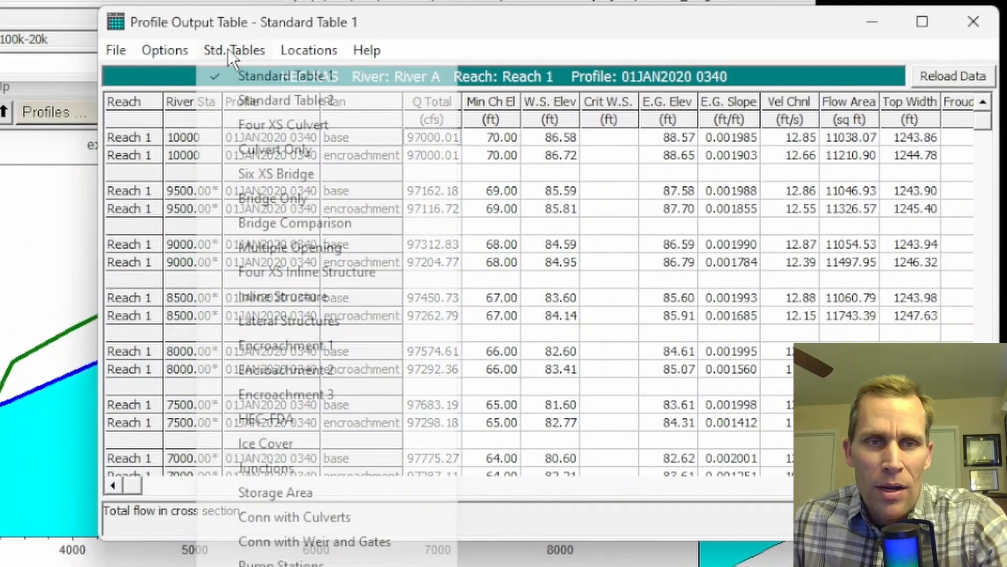
click(242, 49)
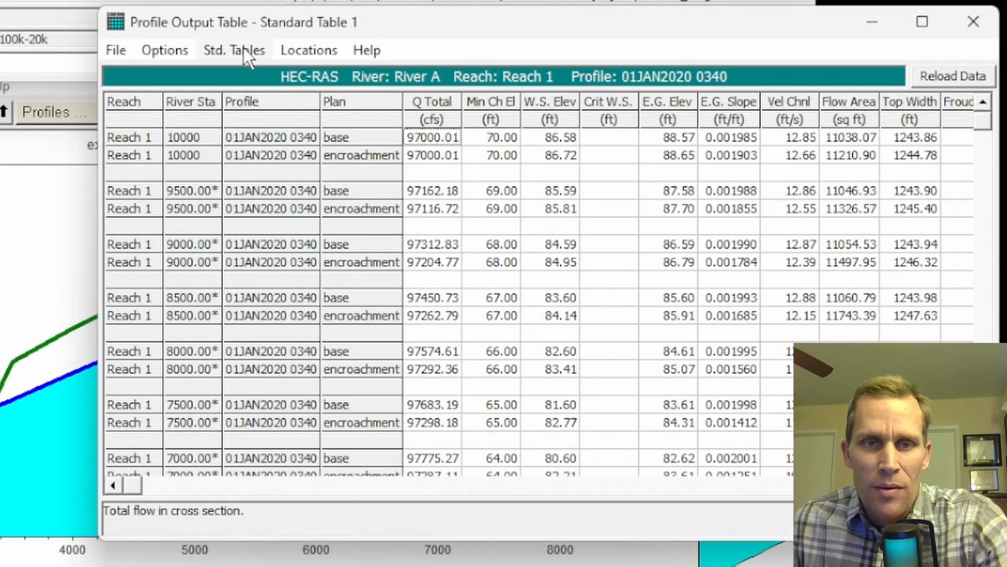
drag(510, 21, 497, 0)
scroll(333, 184, down, 5)
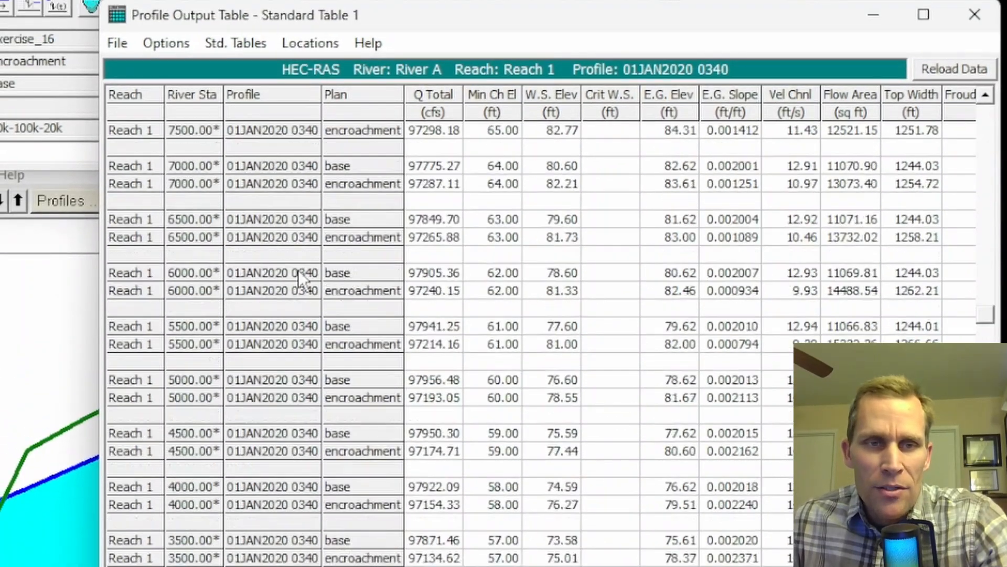
Compare the base and encroachment water surface elevations in the profile table at the stations between RS 6000 and RS 4500.
scroll(284, 266, down, 1)
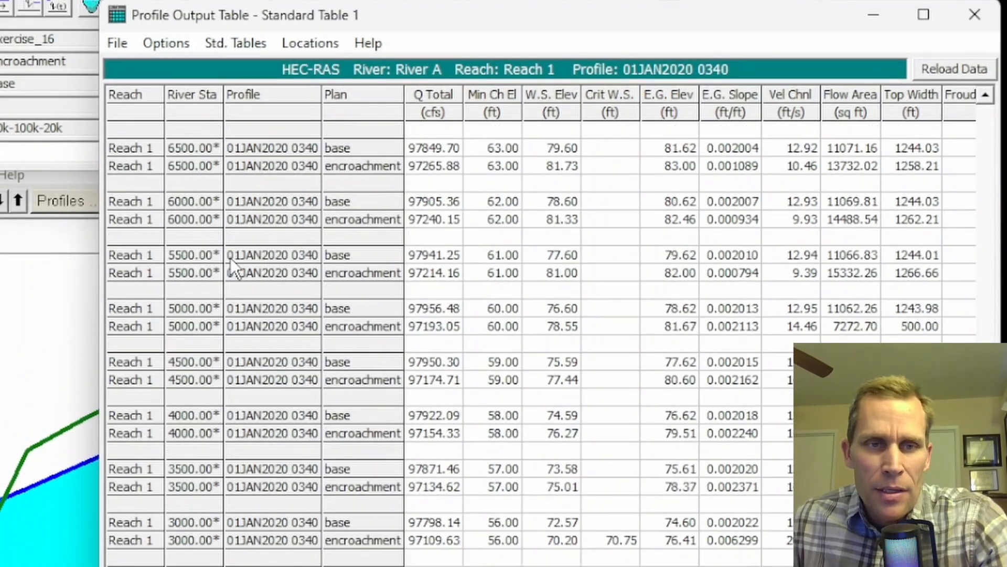
drag(203, 205, 250, 219)
drag(239, 254, 243, 272)
drag(256, 309, 270, 325)
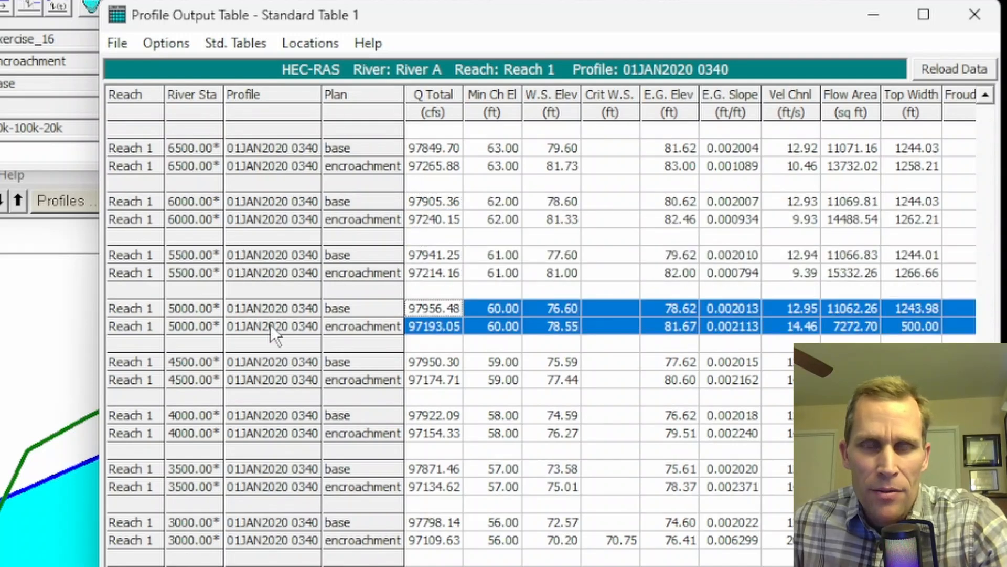
drag(491, 238, 502, 266)
drag(501, 183, 514, 361)
drag(551, 182, 569, 389)
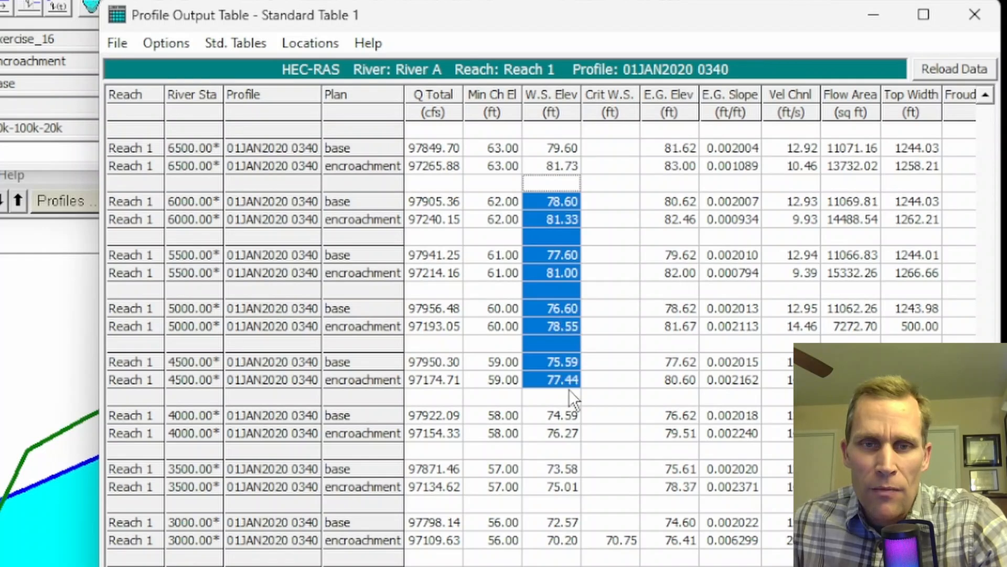
drag(600, 164, 612, 370)
Redefine the profile table's headings, filtering the variables by "depth" and replacing the Crit W.S. column with Max Chl Dpth.
click(246, 43)
mouse_move(185, 48)
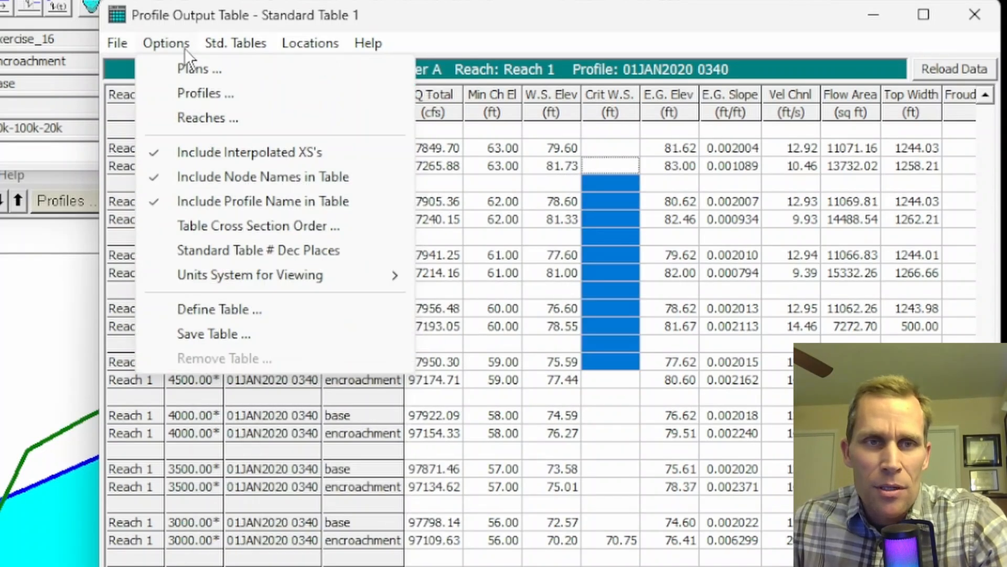
click(232, 313)
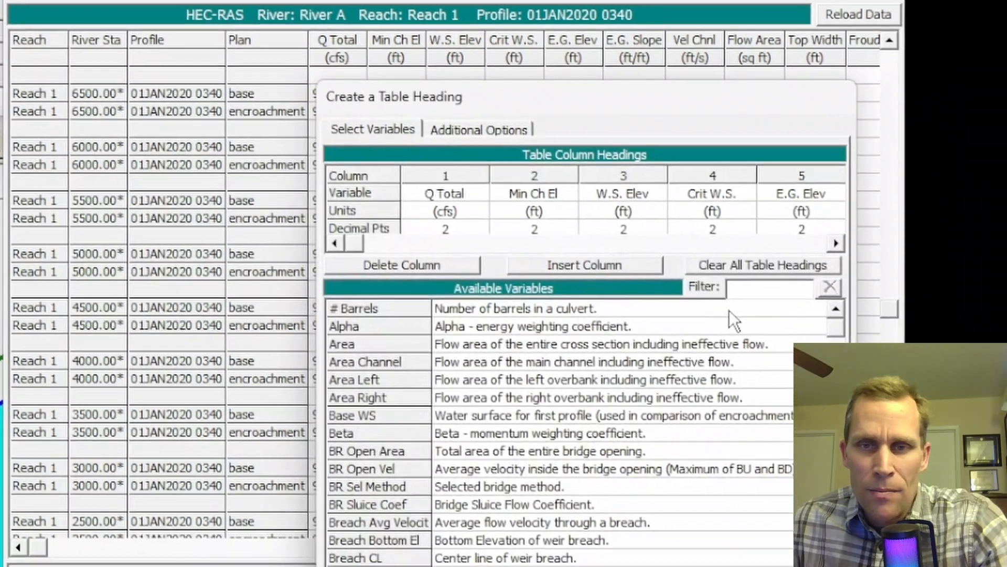
click(763, 286)
text(depth)
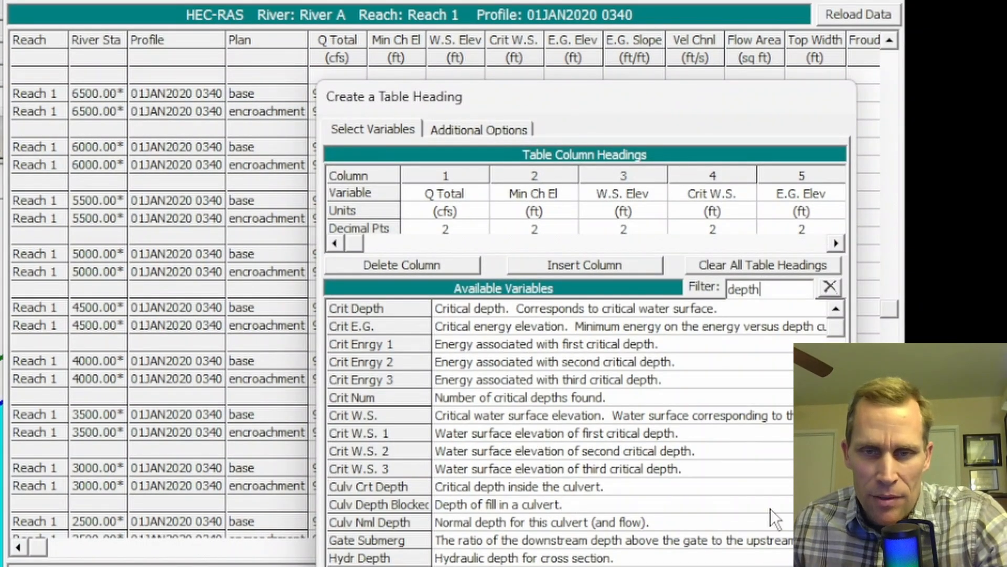
scroll(630, 431, down, 2)
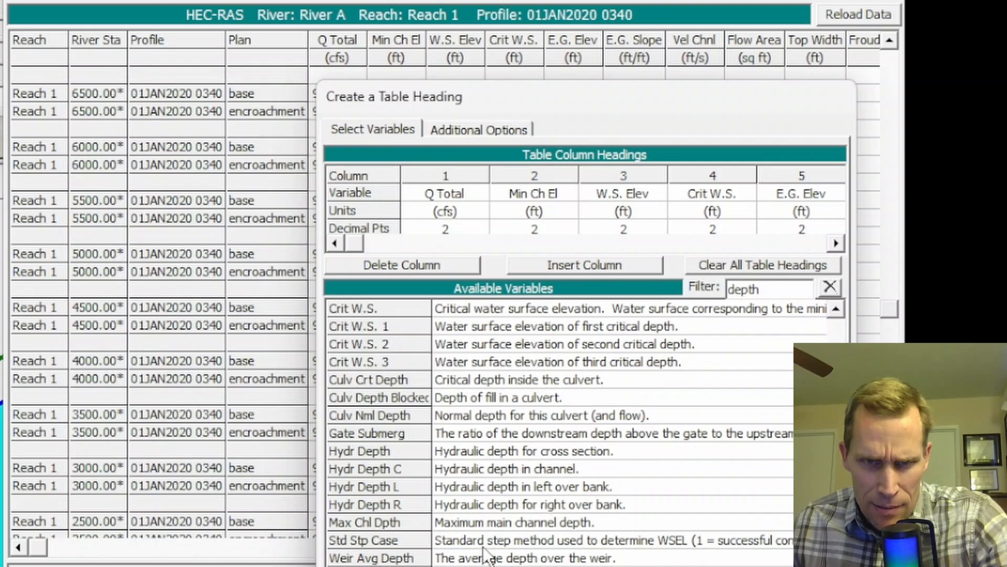
click(480, 523)
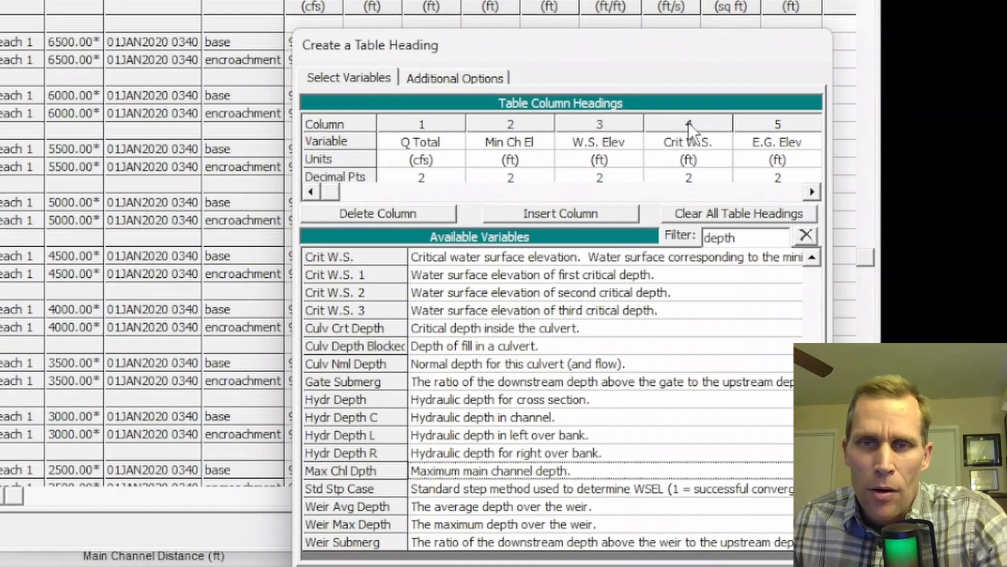
click(714, 175)
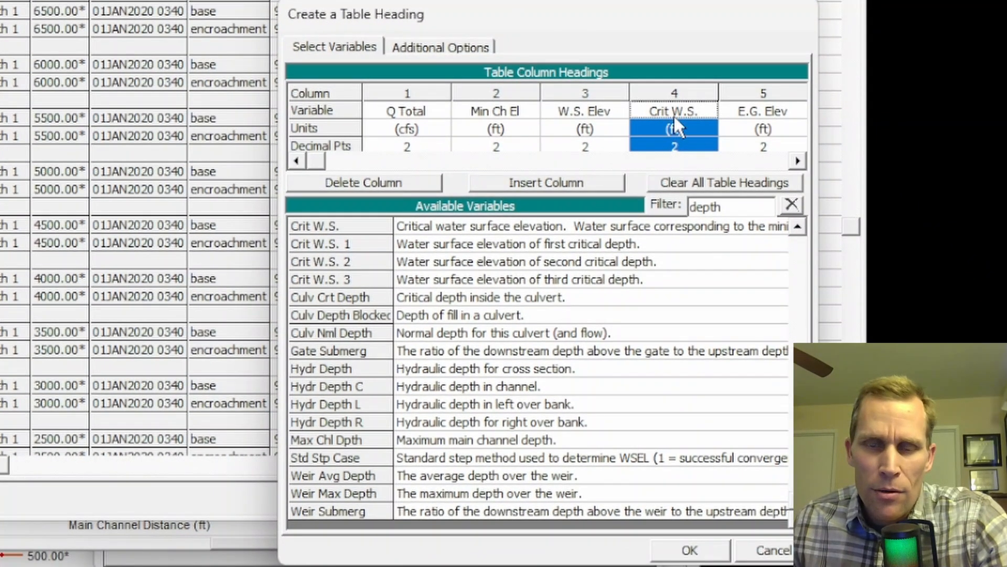
double_click(424, 441)
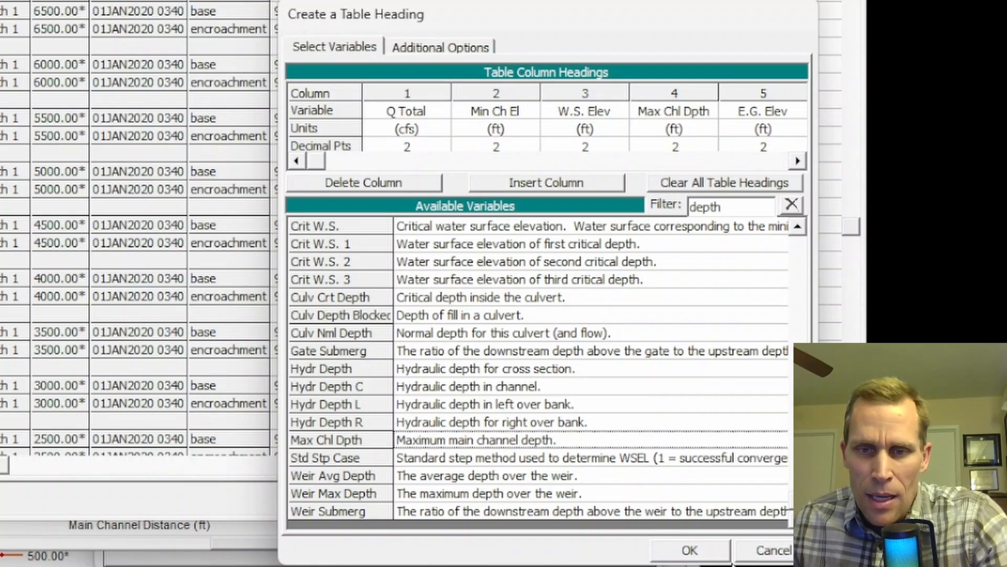
click(690, 550)
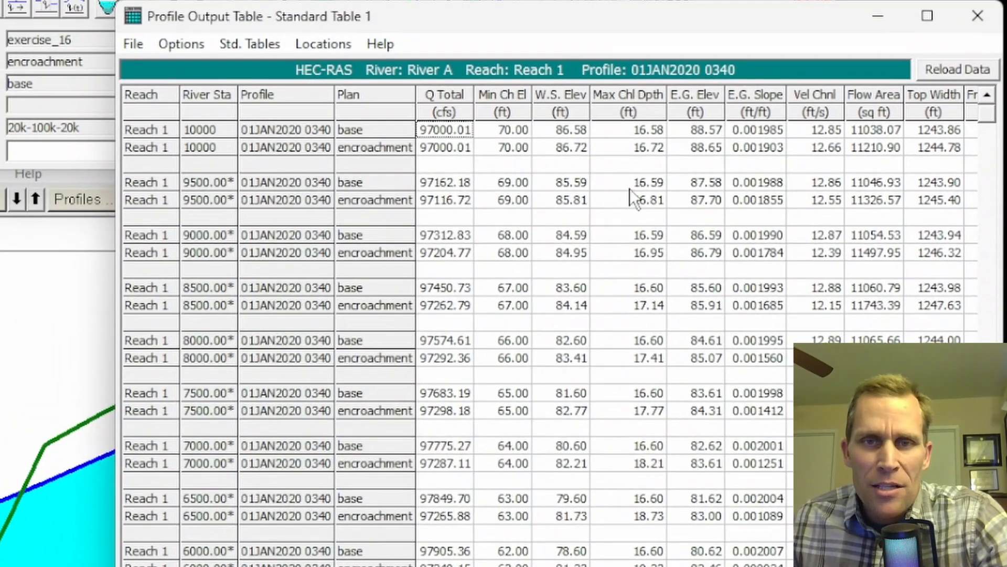
Examine the Max Chl Dpth column for both plans from RS 10000 down to RS 3000.
drag(626, 153, 653, 486)
click(611, 175)
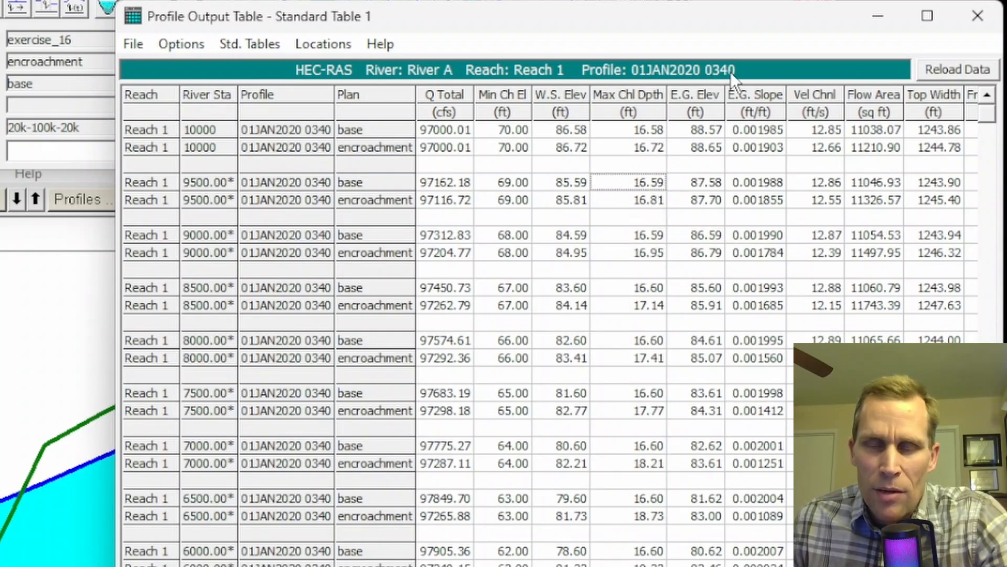
scroll(697, 263, down, 9)
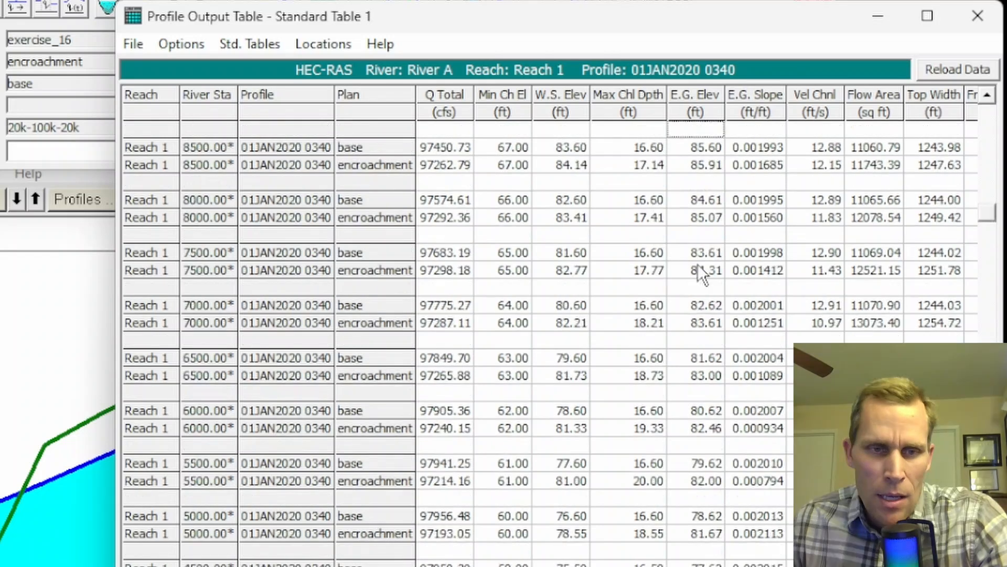
scroll(697, 263, up, 3)
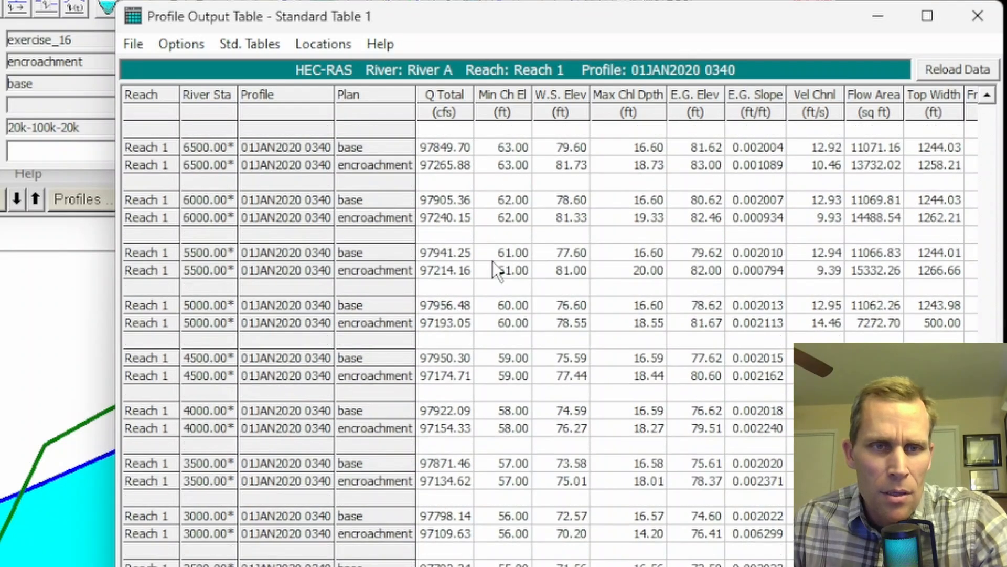
Compare the base and encroachment maximum channel depths at RS 6000, 5500 and 5000 to find the deepest station.
drag(300, 201, 593, 218)
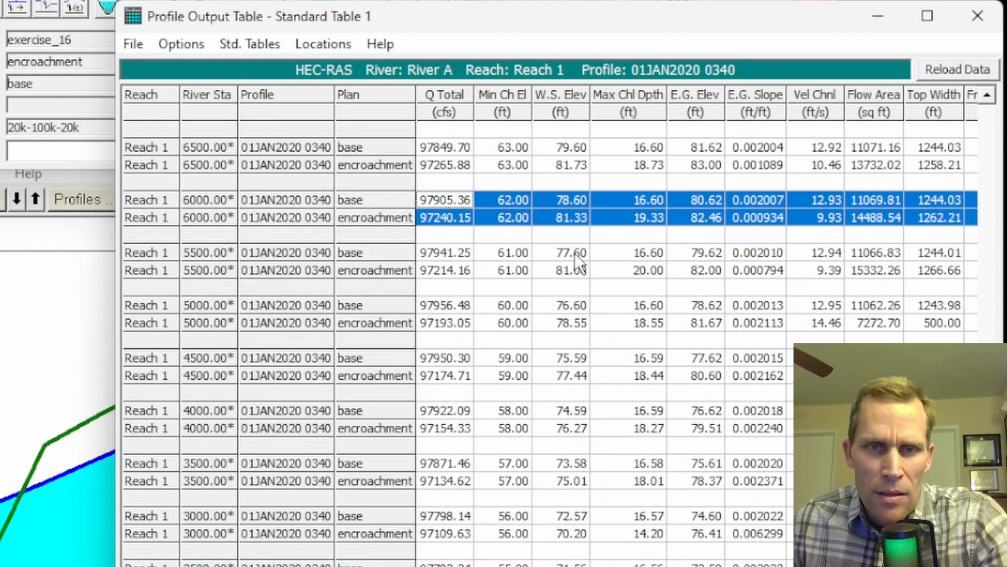
drag(575, 253, 666, 274)
click(588, 304)
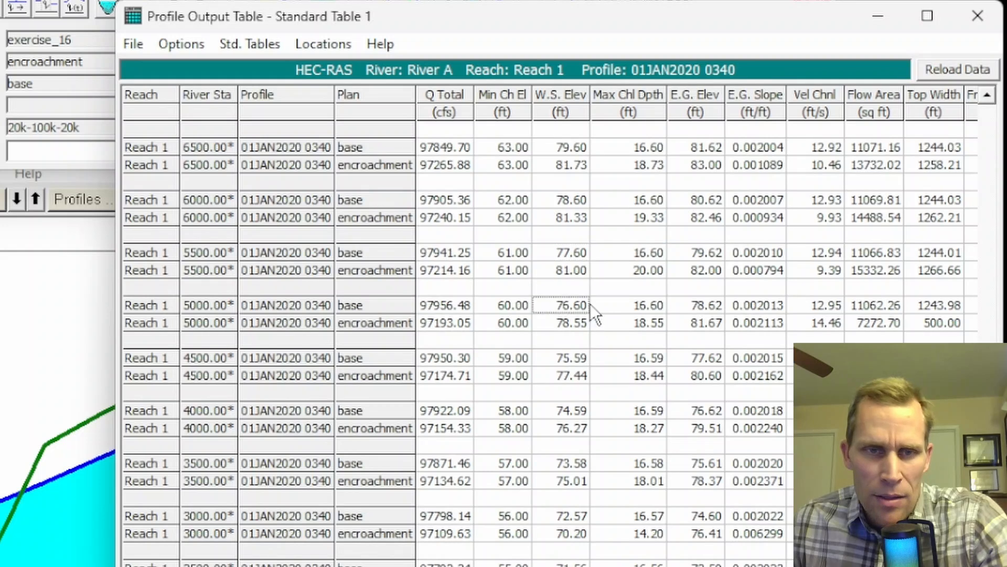
drag(697, 312, 710, 319)
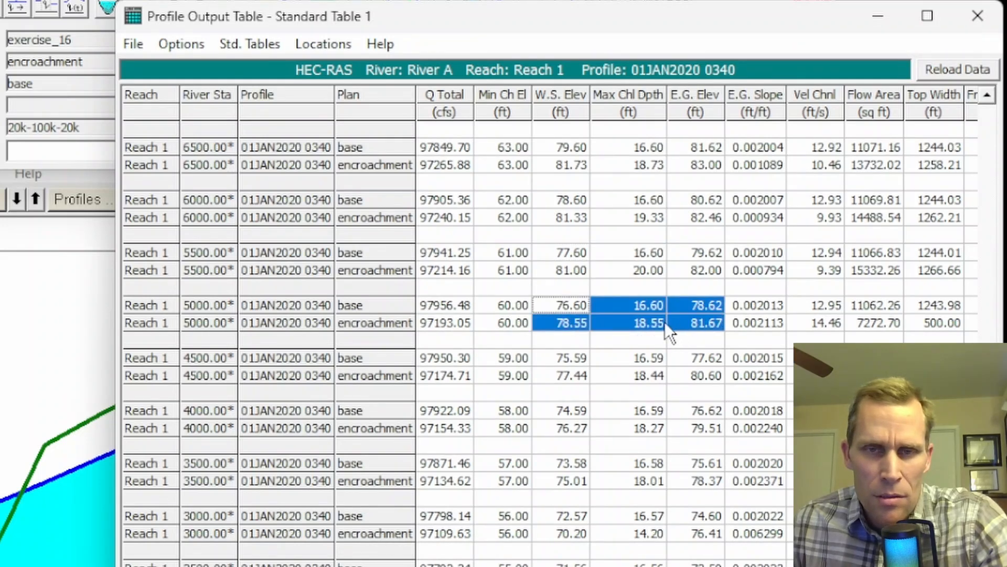
click(640, 322)
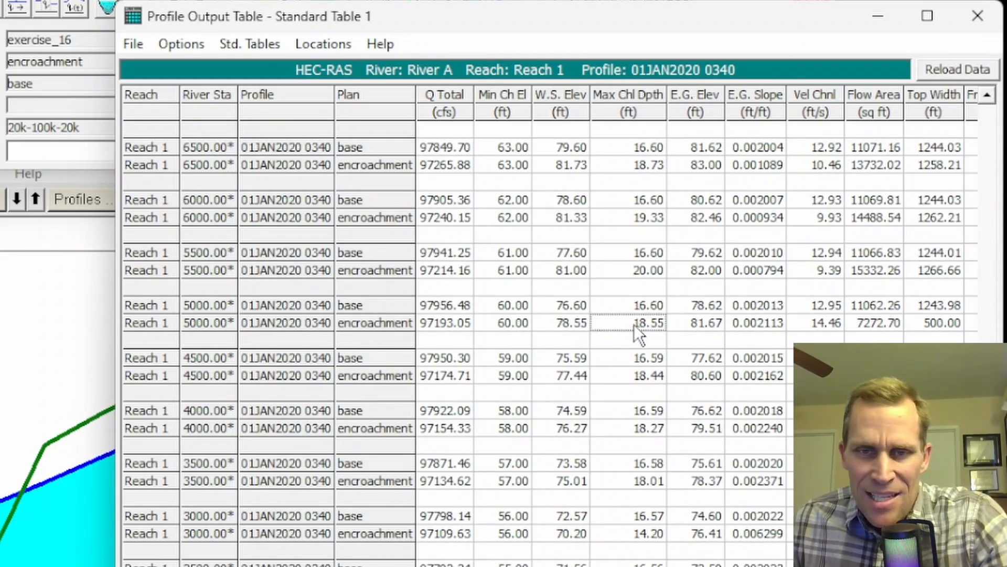
click(632, 304)
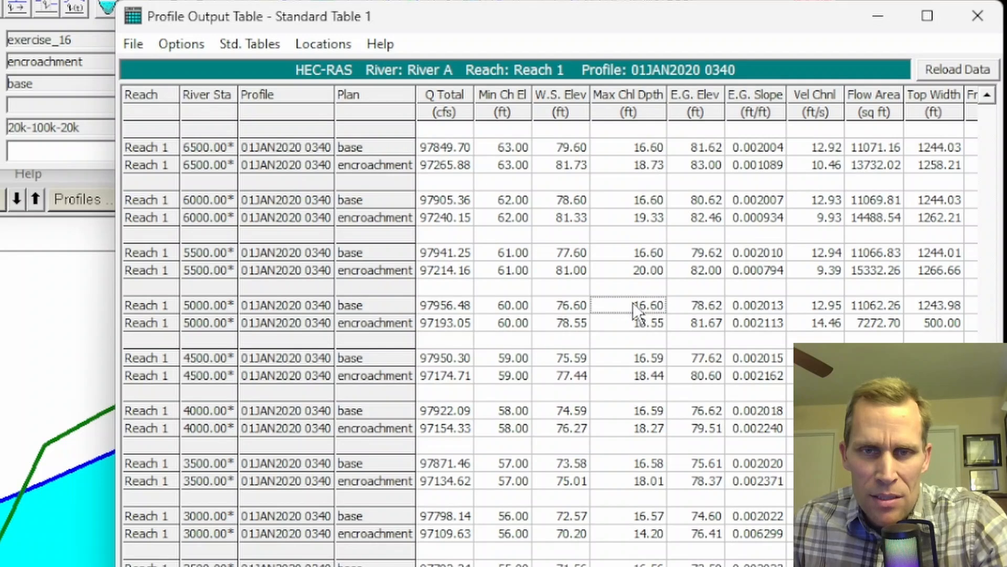
click(629, 270)
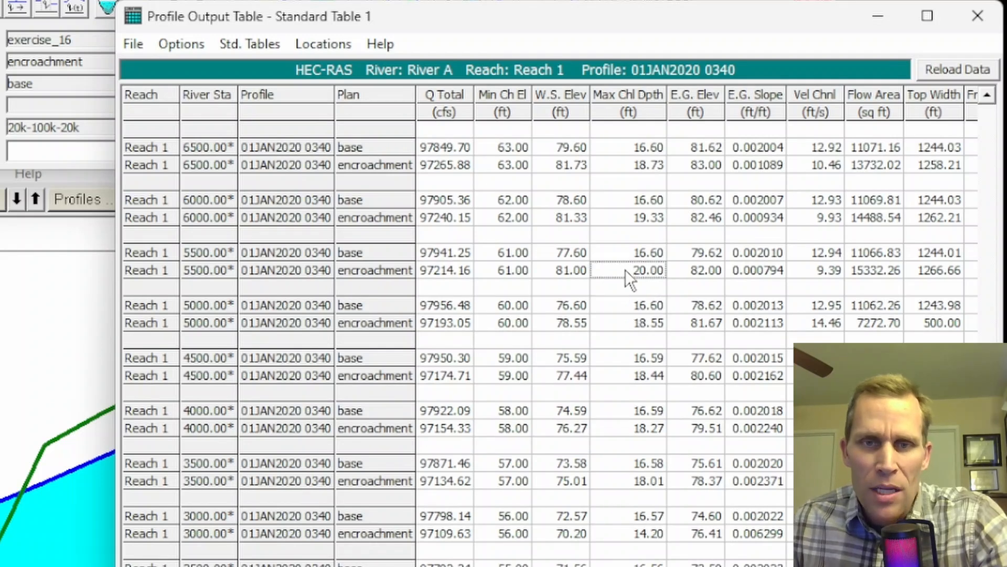
click(623, 254)
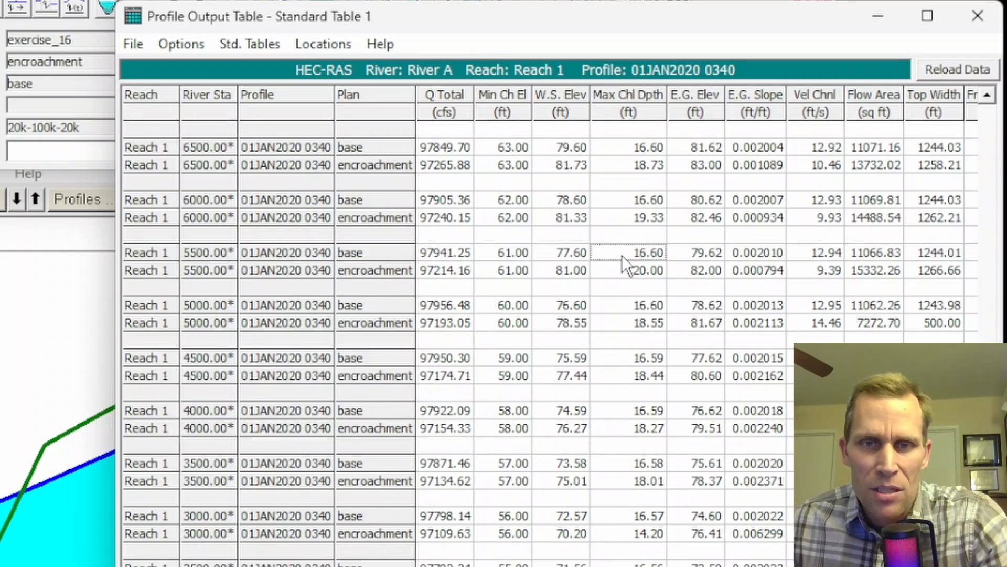
click(628, 218)
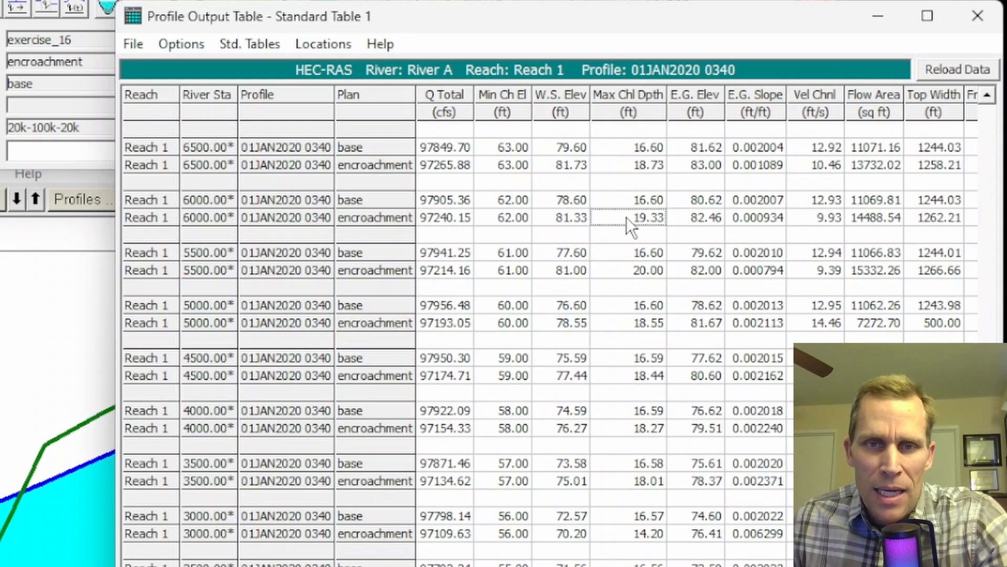
click(628, 200)
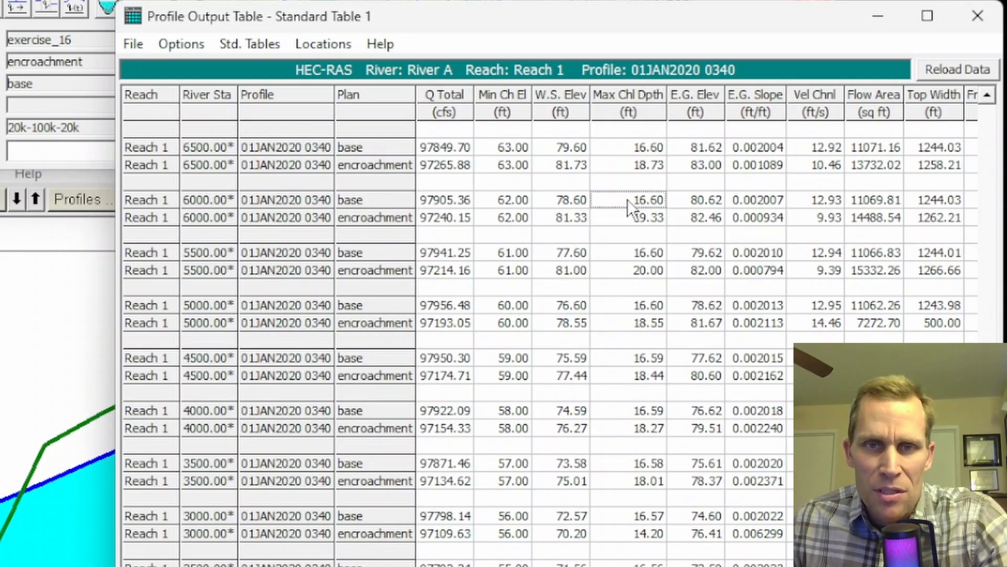
click(634, 274)
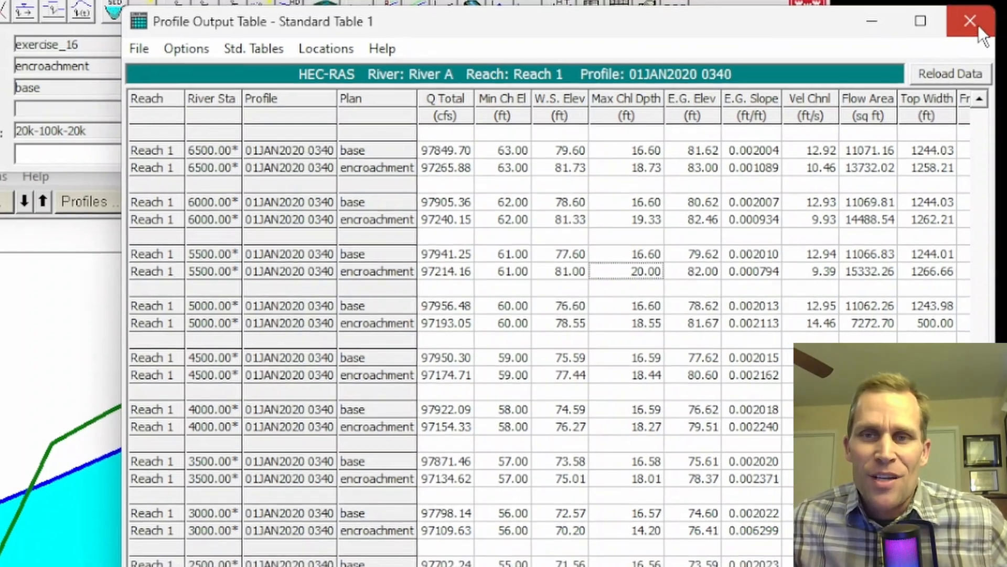
Close the profile output table and the profile plot.
click(978, 24)
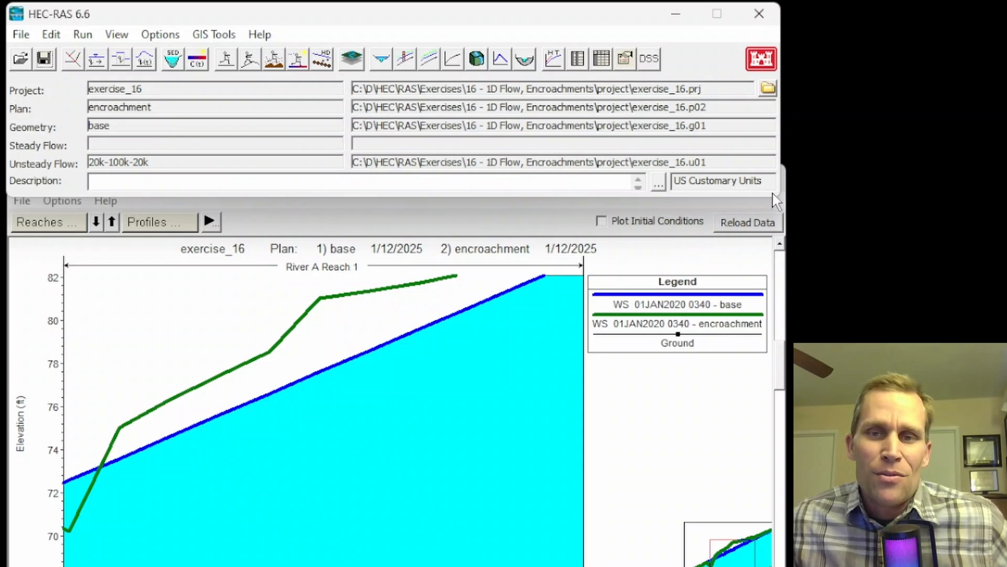
click(651, 398)
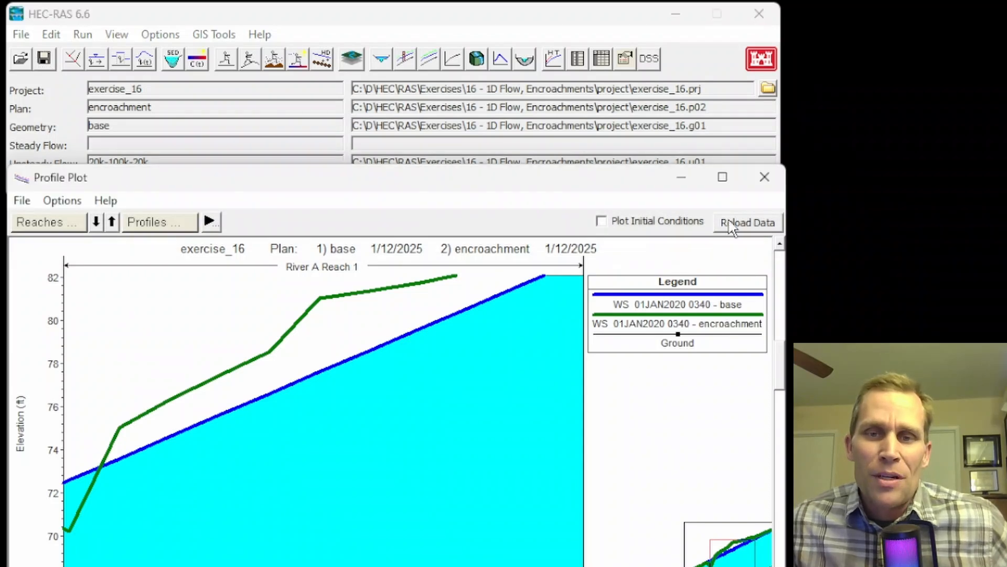
click(764, 177)
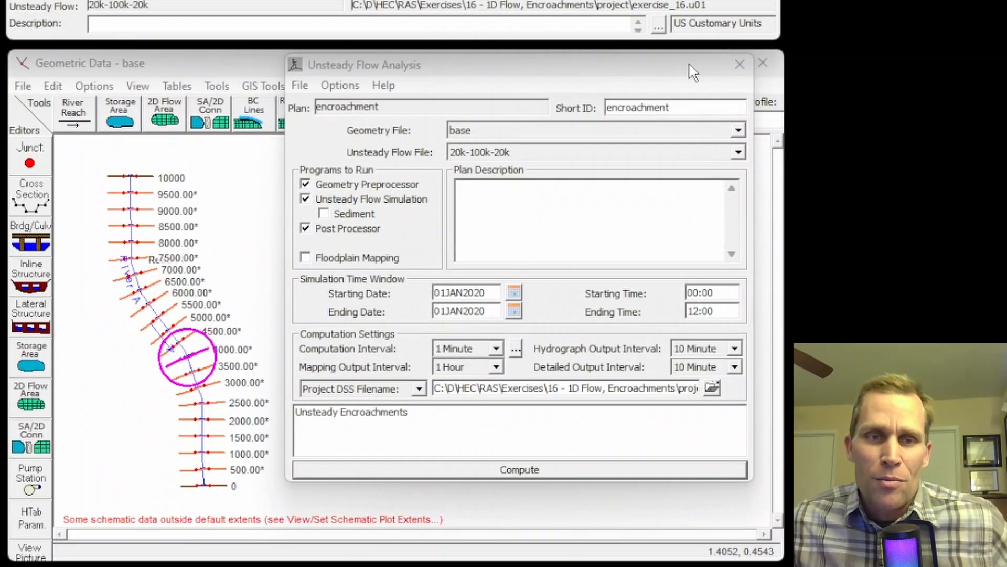